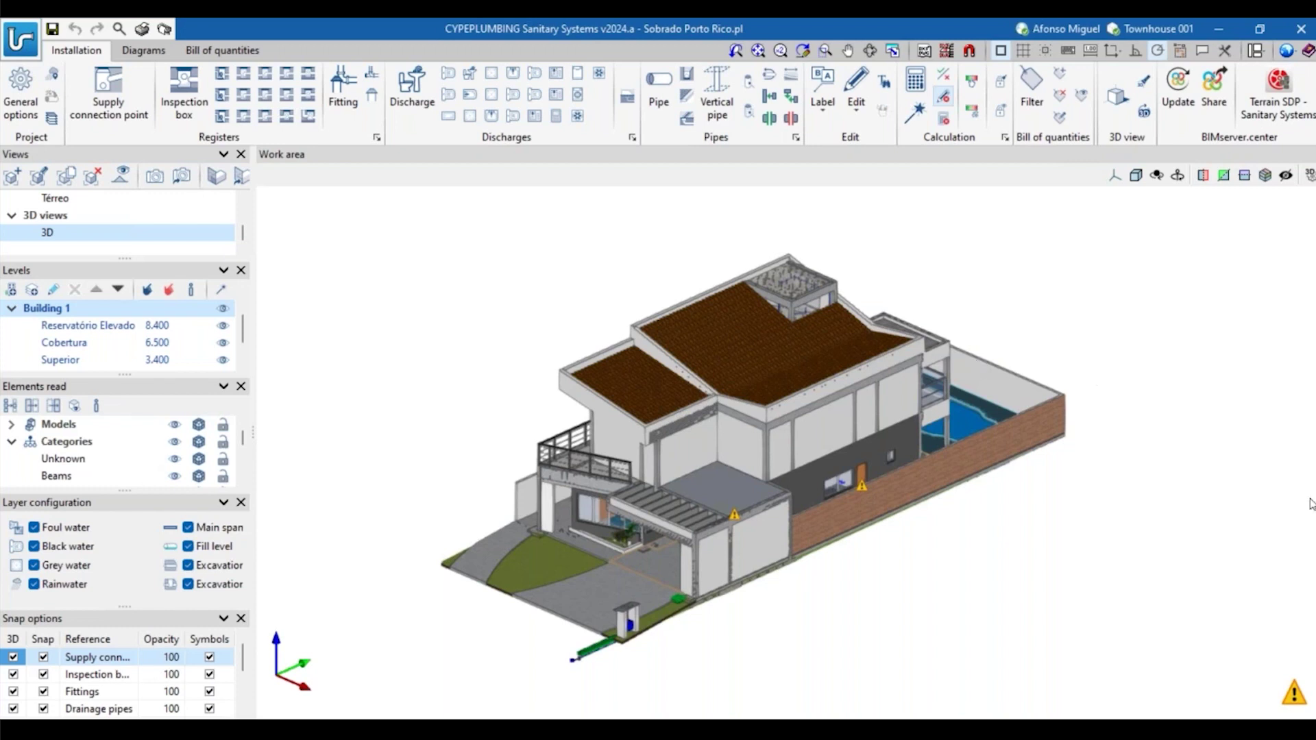
Examine the house model's exterior from several angles, including the XZ elevation and the XY plan view.
{"action": "middle_click_drag", "start_coordinate": [972, 551], "coordinate": [974, 530]}
{"action": "scroll", "coordinate": [947, 630], "scroll_direction": "up", "scroll_amount": 1}
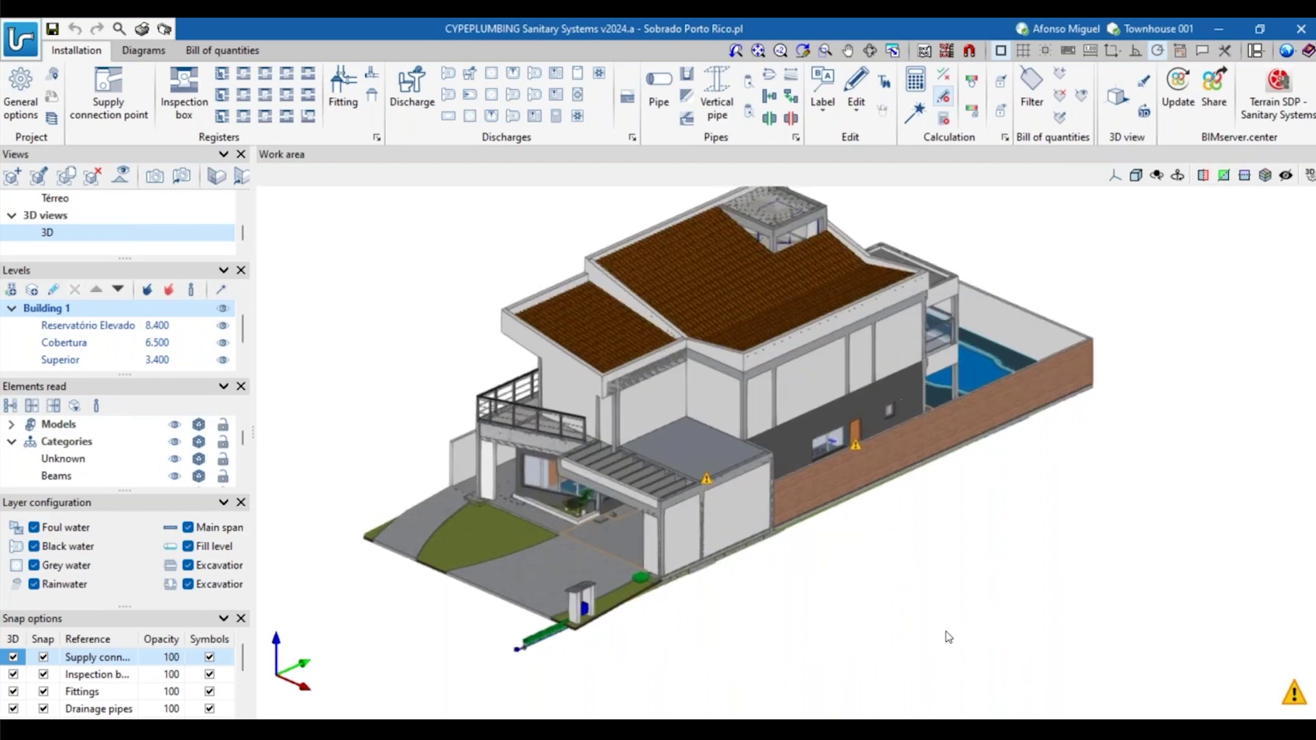
{"action": "middle_click_drag", "start_coordinate": [962, 621], "coordinate": [958, 576], "text": "shift"}
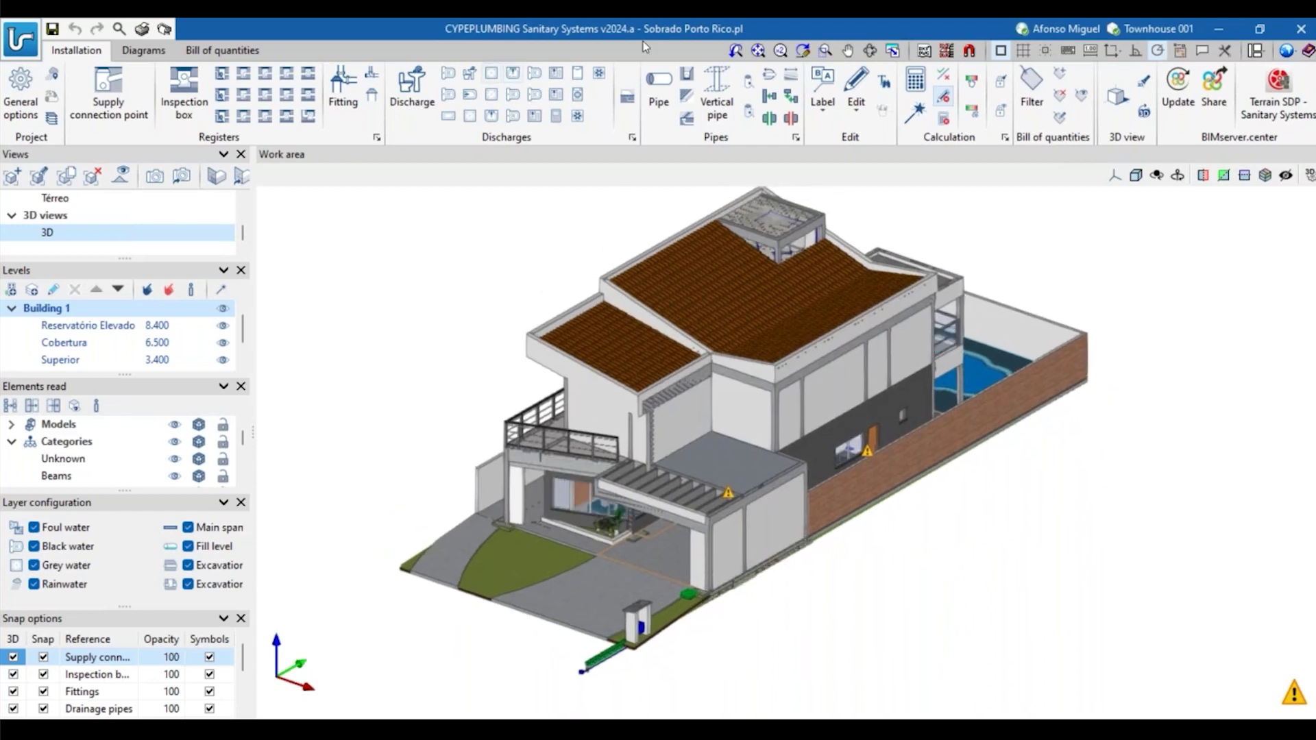
{"action": "middle_click_drag", "start_coordinate": [849, 510], "coordinate": [775, 528], "text": "shift"}
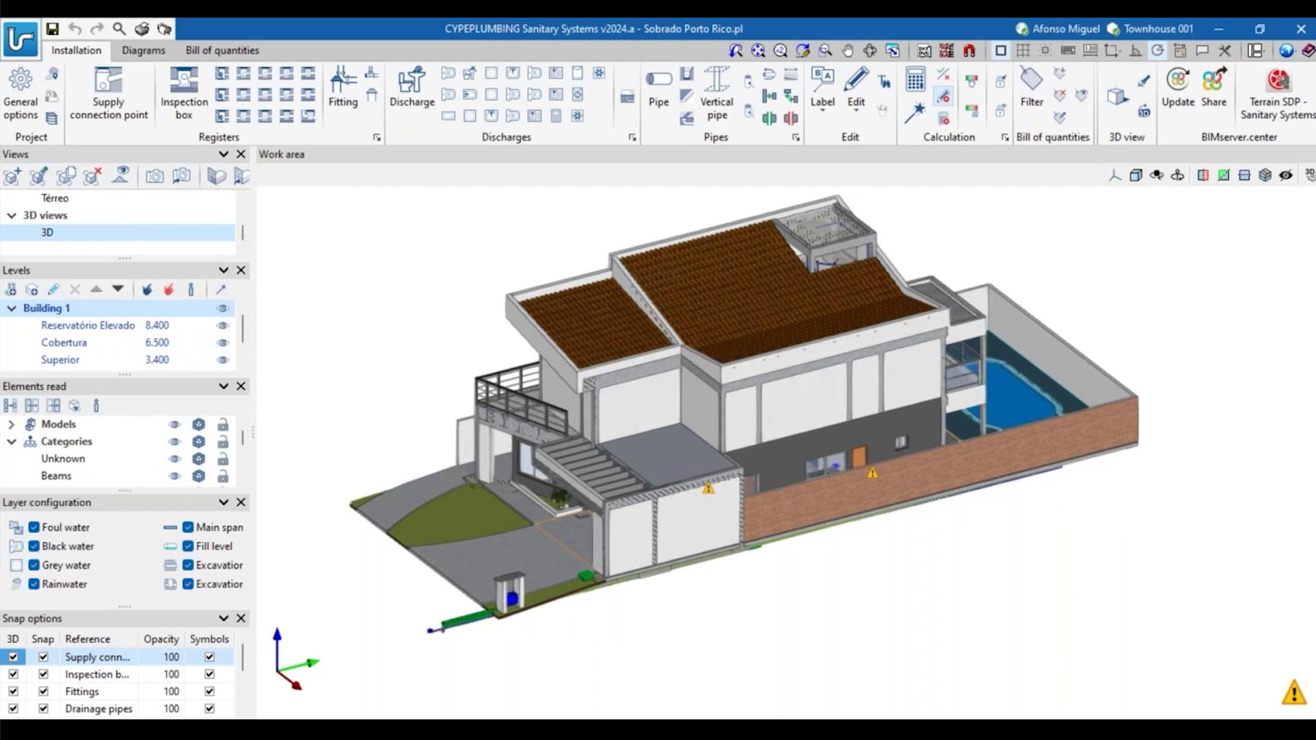
{"action": "middle_click_drag", "start_coordinate": [989, 538], "coordinate": [1069, 559], "text": "shift"}
{"action": "left_click", "coordinate": [1115, 175]}
{"action": "left_click", "coordinate": [1121, 203]}
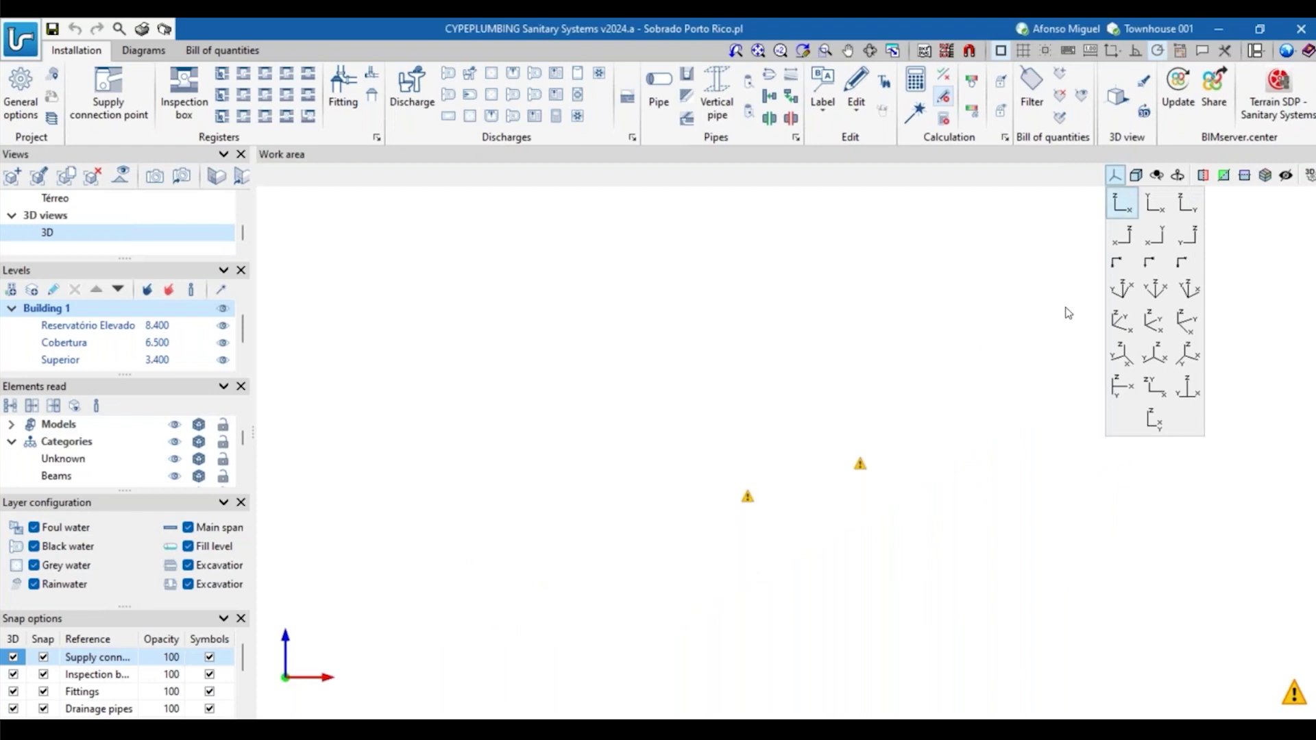
{"action": "left_click", "coordinate": [1155, 203]}
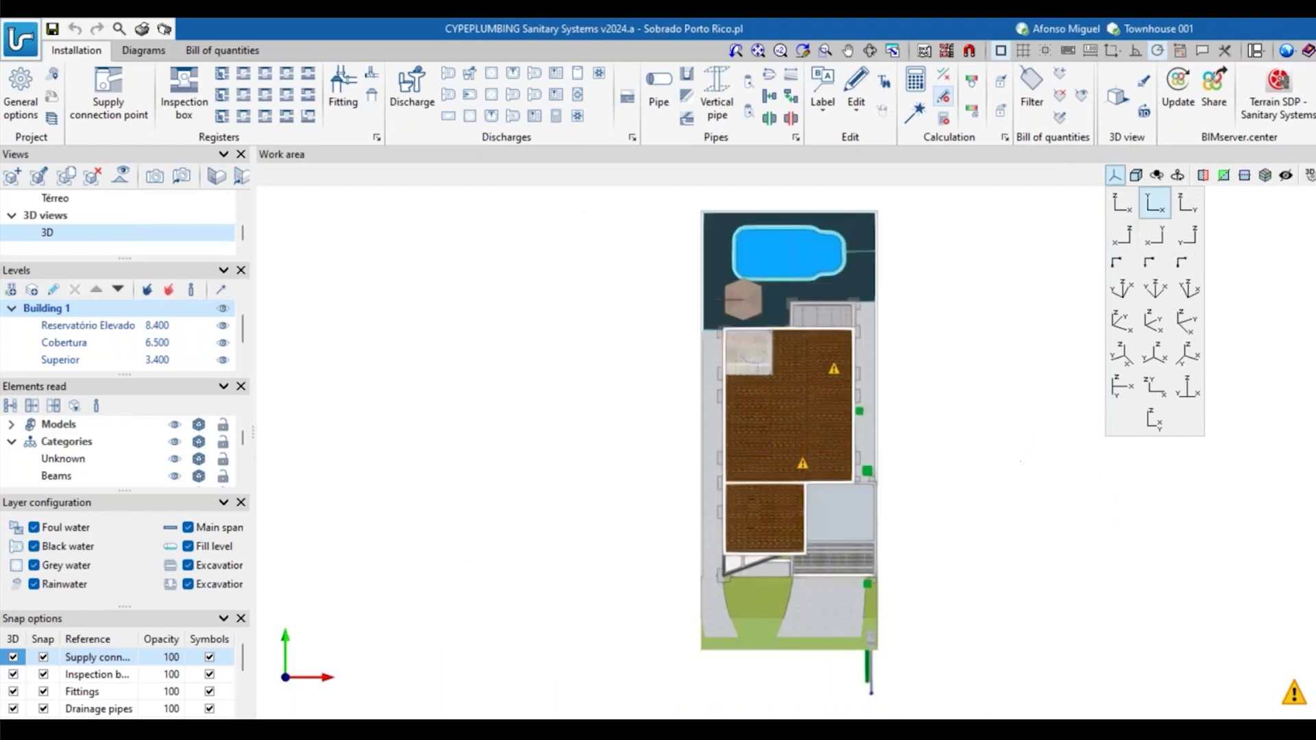
{"action": "middle_click_drag", "start_coordinate": [883, 411], "coordinate": [894, 497], "text": "shift"}
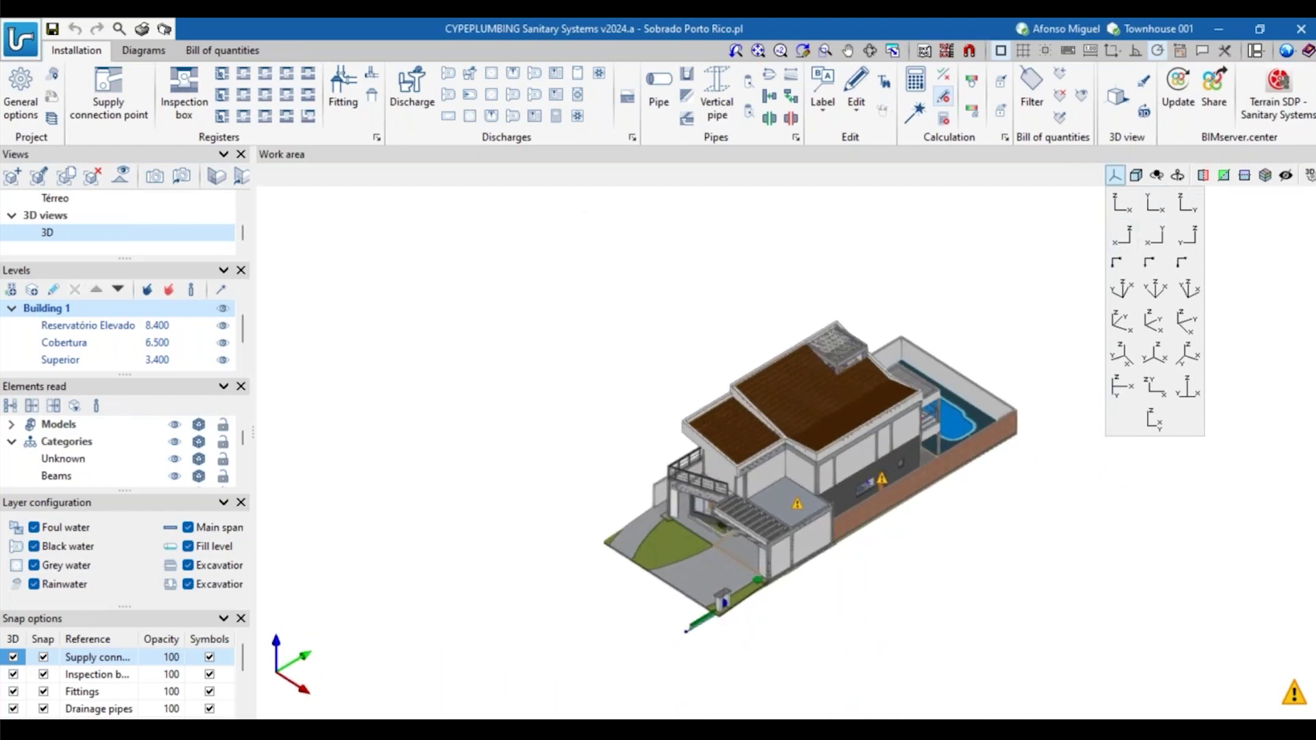
Hide the architectural model and examine the structural frame together with the pipe networks.
{"action": "left_click", "coordinate": [9, 425]}
{"action": "left_click", "coordinate": [175, 442]}
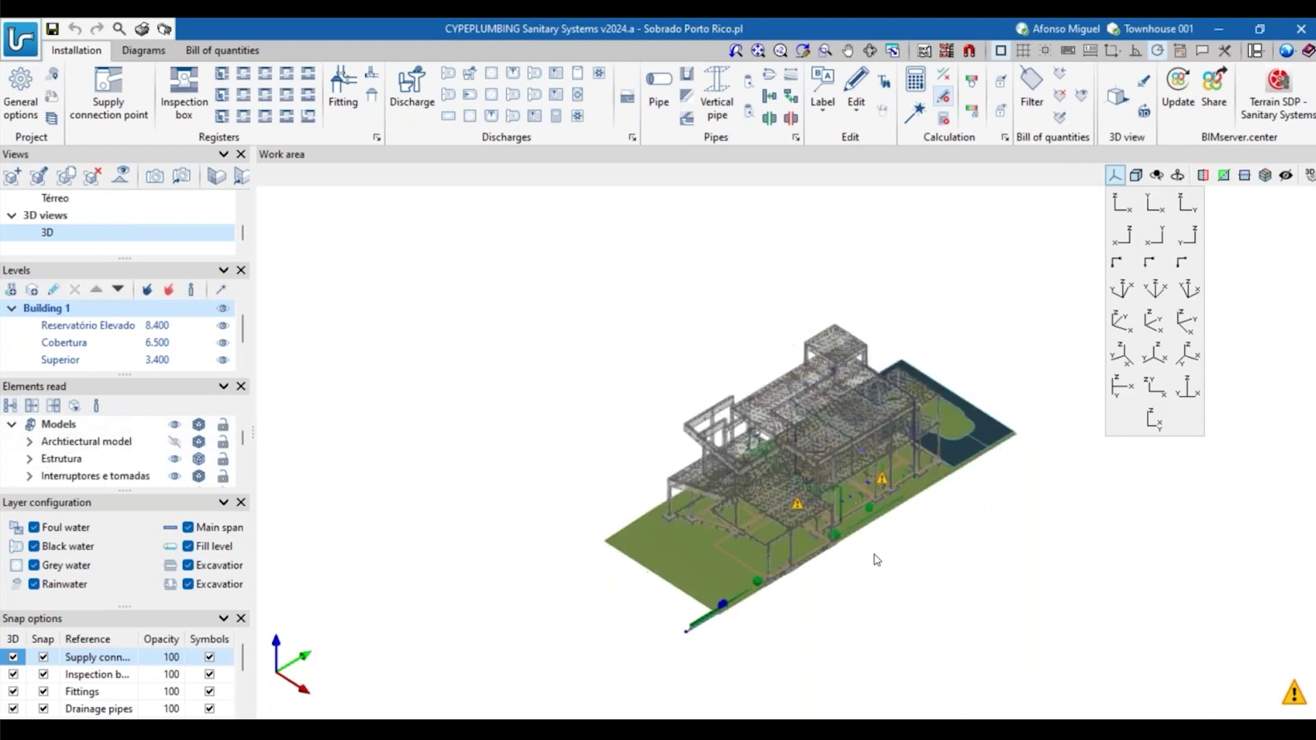
{"action": "middle_click_drag", "start_coordinate": [880, 548], "coordinate": [883, 519], "text": "shift"}
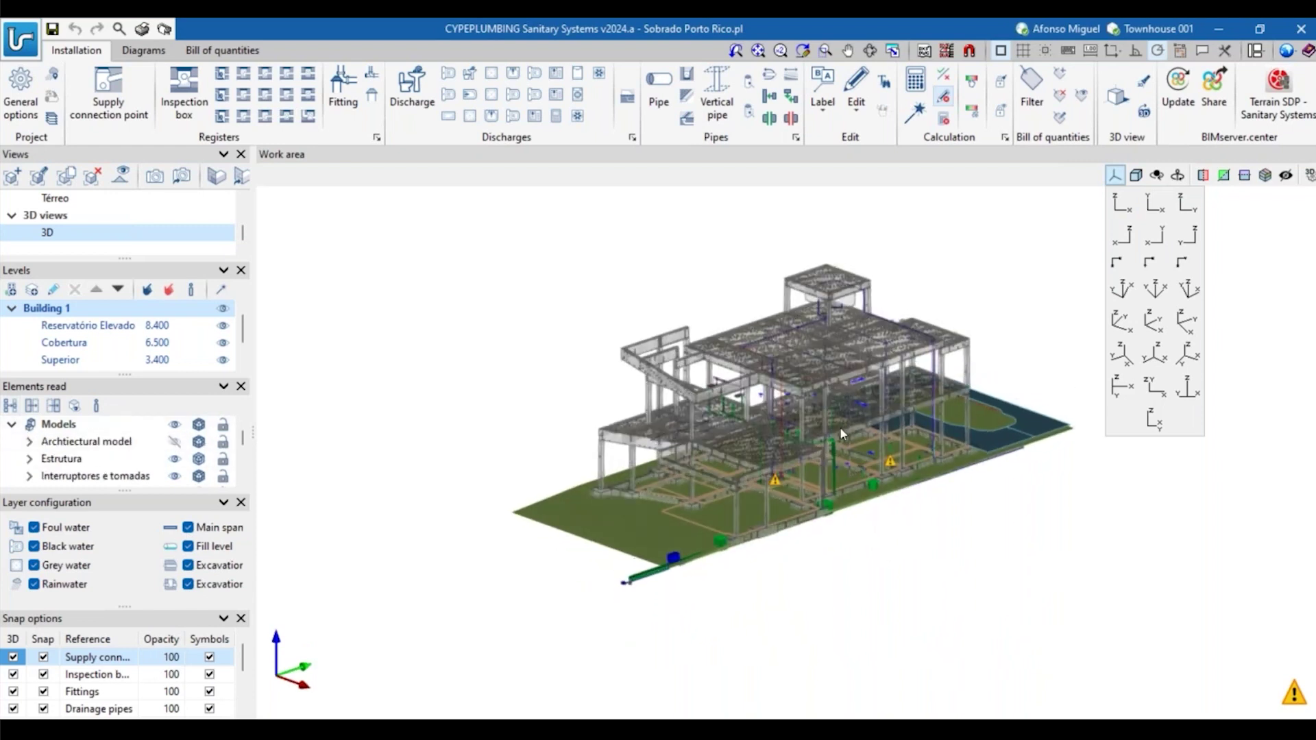
{"action": "scroll", "coordinate": [841, 429], "scroll_direction": "up", "scroll_amount": 5}
{"action": "scroll", "coordinate": [697, 516], "scroll_direction": "up", "scroll_amount": 3}
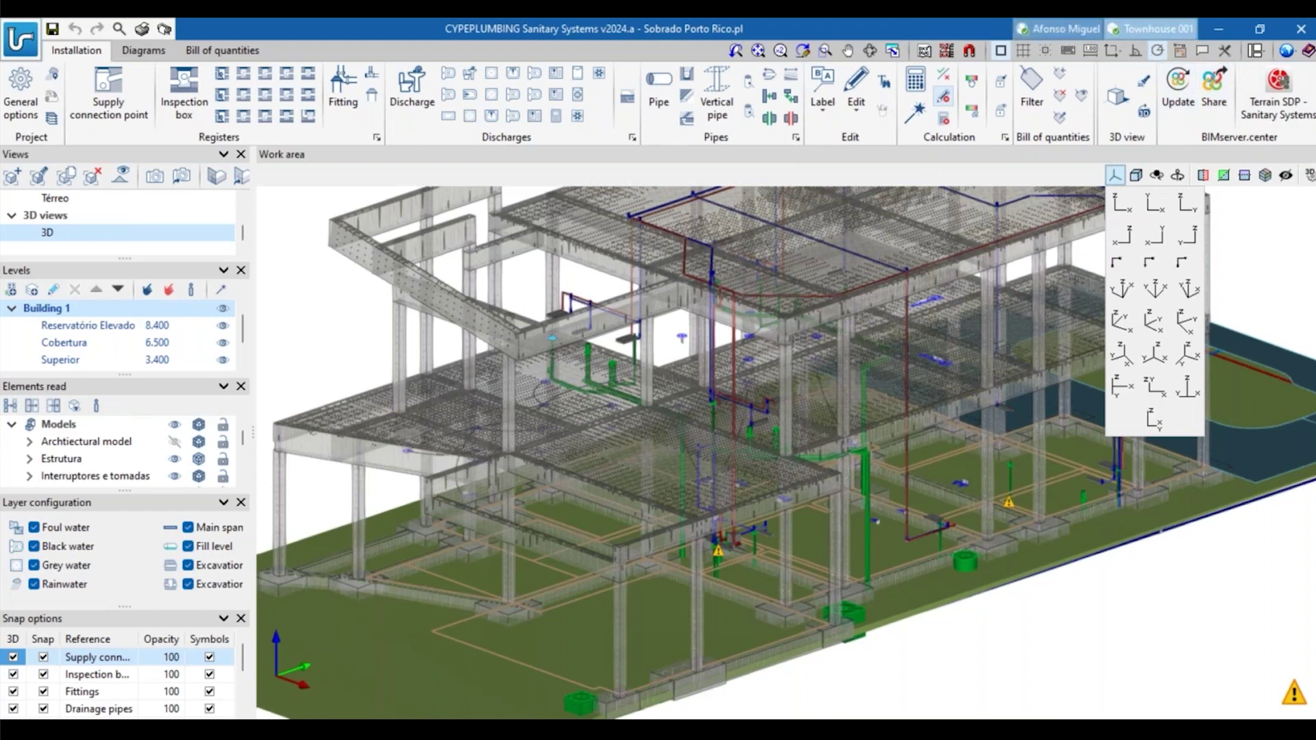
{"action": "scroll", "coordinate": [920, 610], "scroll_direction": "down", "scroll_amount": 2}
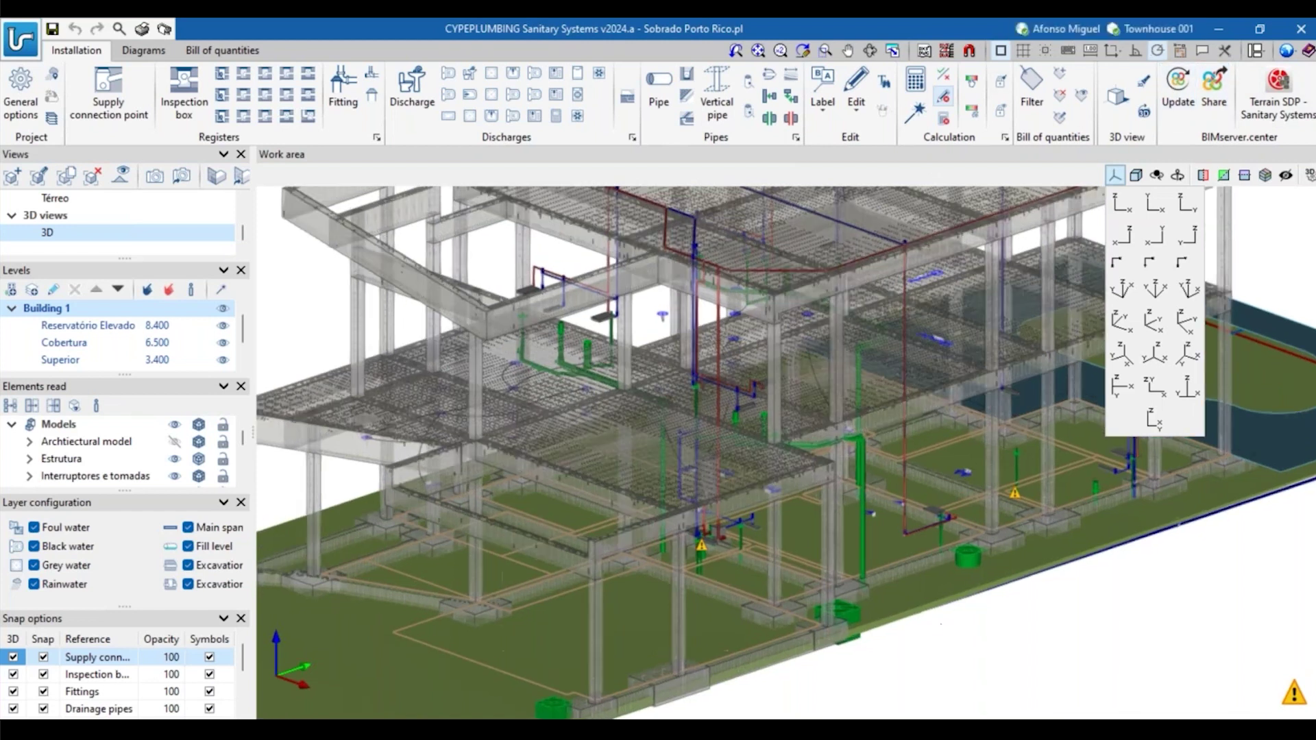
{"action": "scroll", "coordinate": [921, 611], "scroll_direction": "down", "scroll_amount": 3}
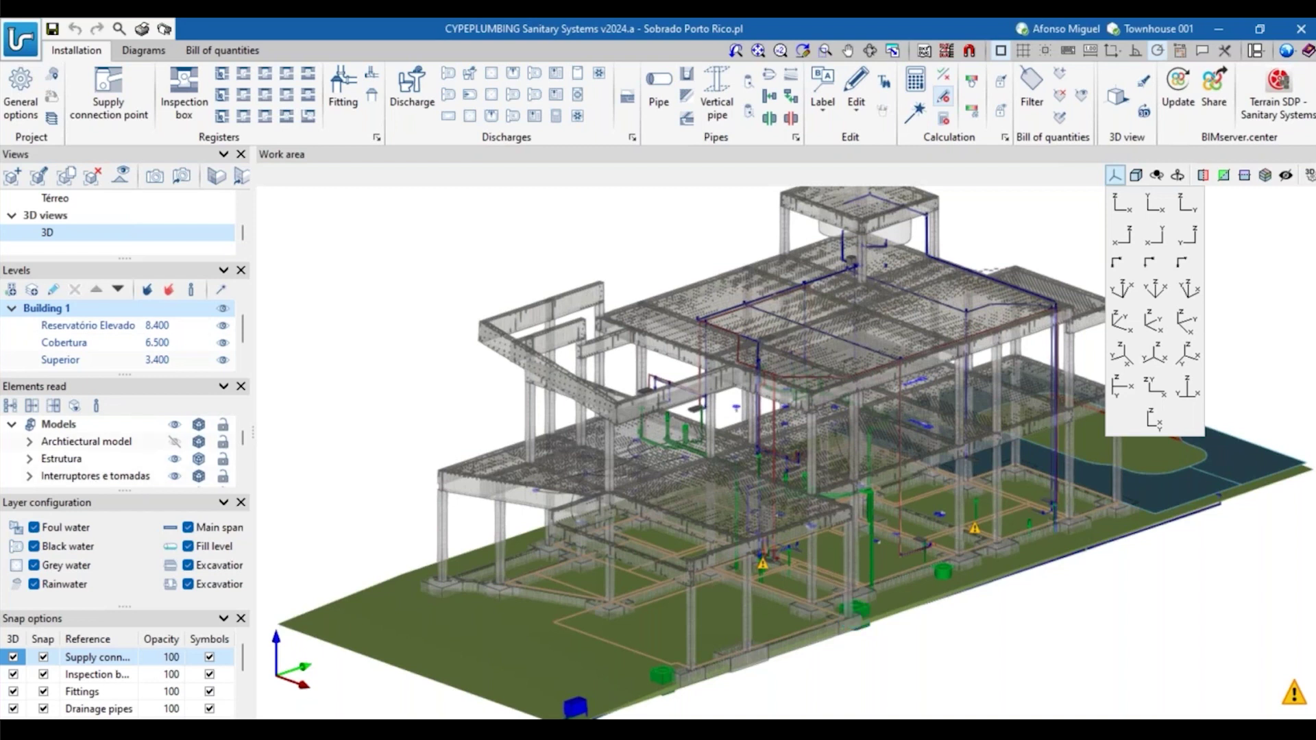
{"action": "middle_click_drag", "start_coordinate": [994, 626], "coordinate": [995, 612]}
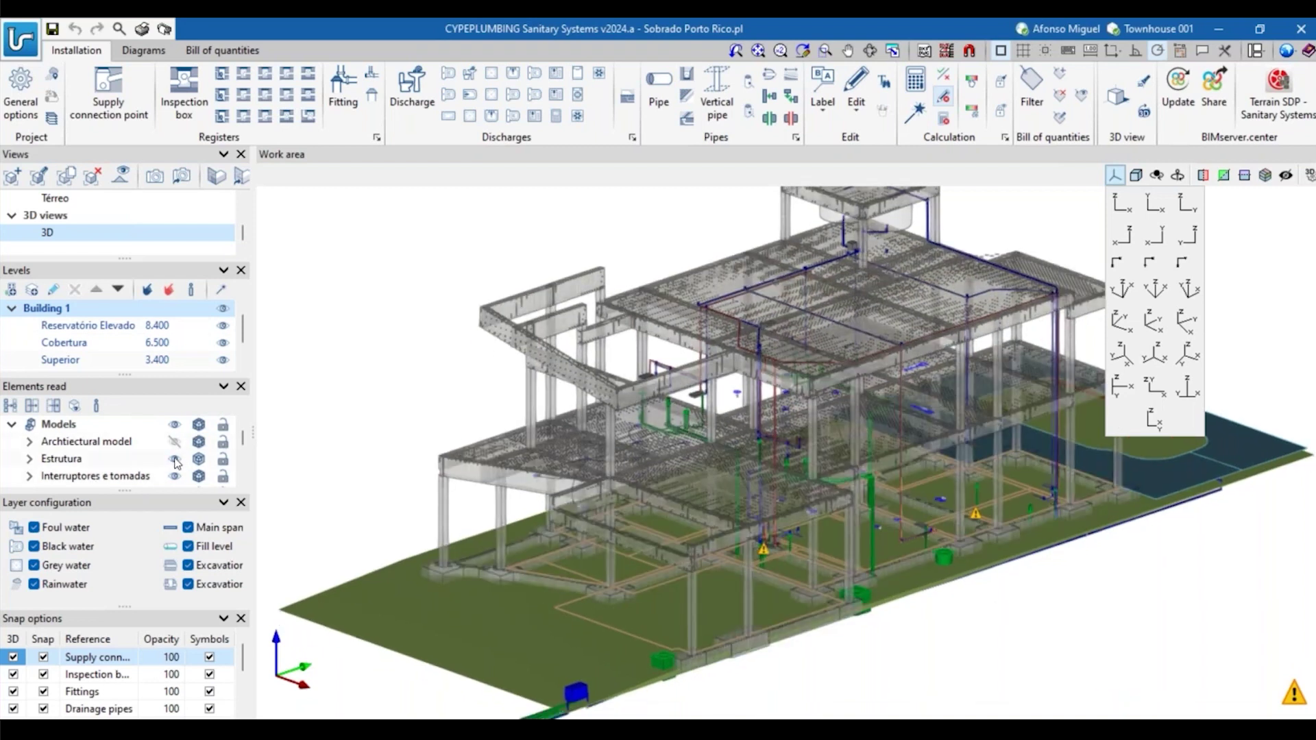
Hide the Estrutura, Terreno and Interruptores e tomadas models to isolate the plumbing installations.
{"action": "left_click", "coordinate": [175, 459]}
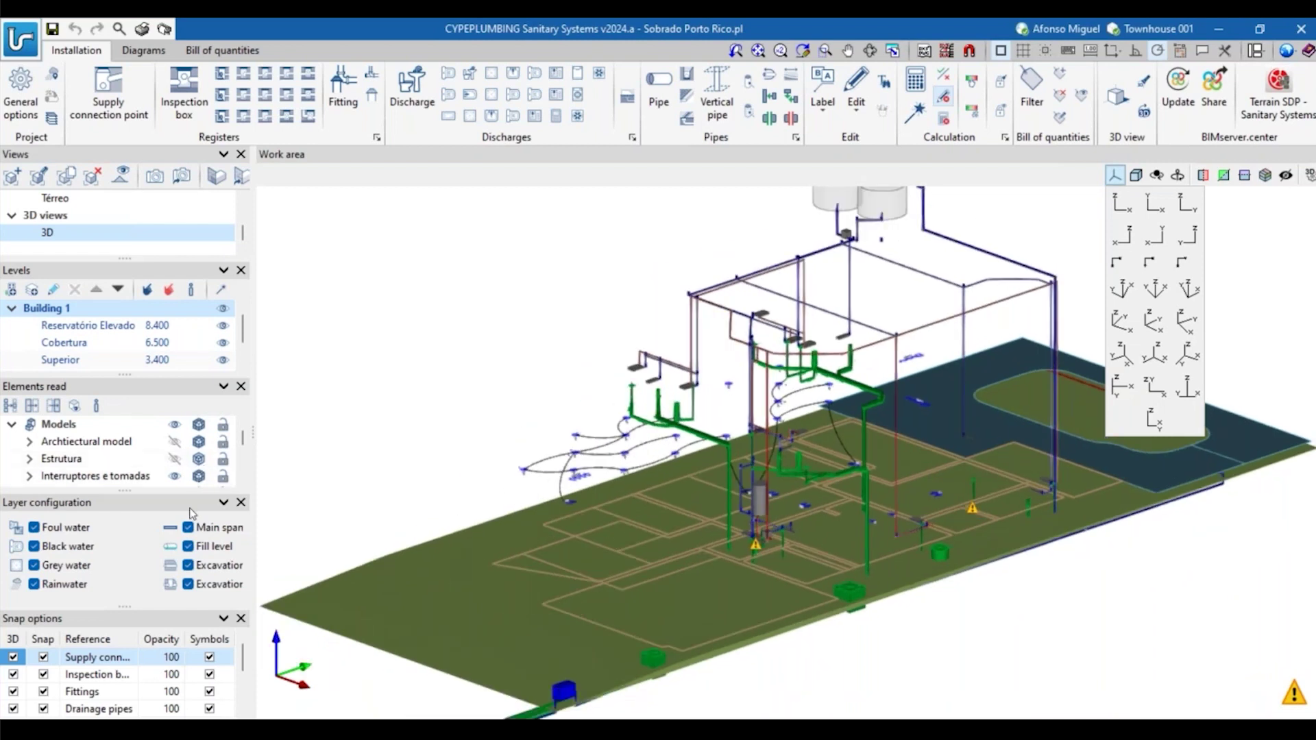
{"action": "scroll", "coordinate": [186, 456], "scroll_direction": "down", "scroll_amount": 8}
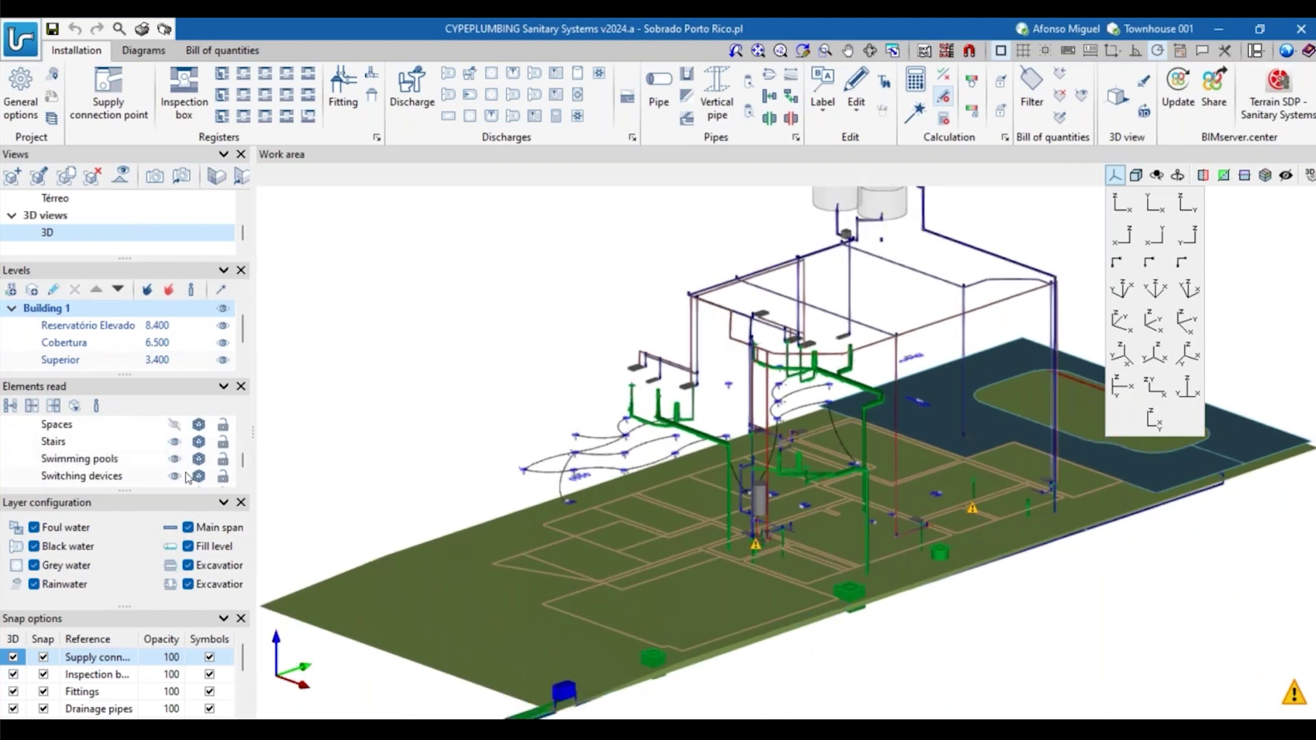
{"action": "scroll", "coordinate": [180, 456], "scroll_direction": "up", "scroll_amount": 10}
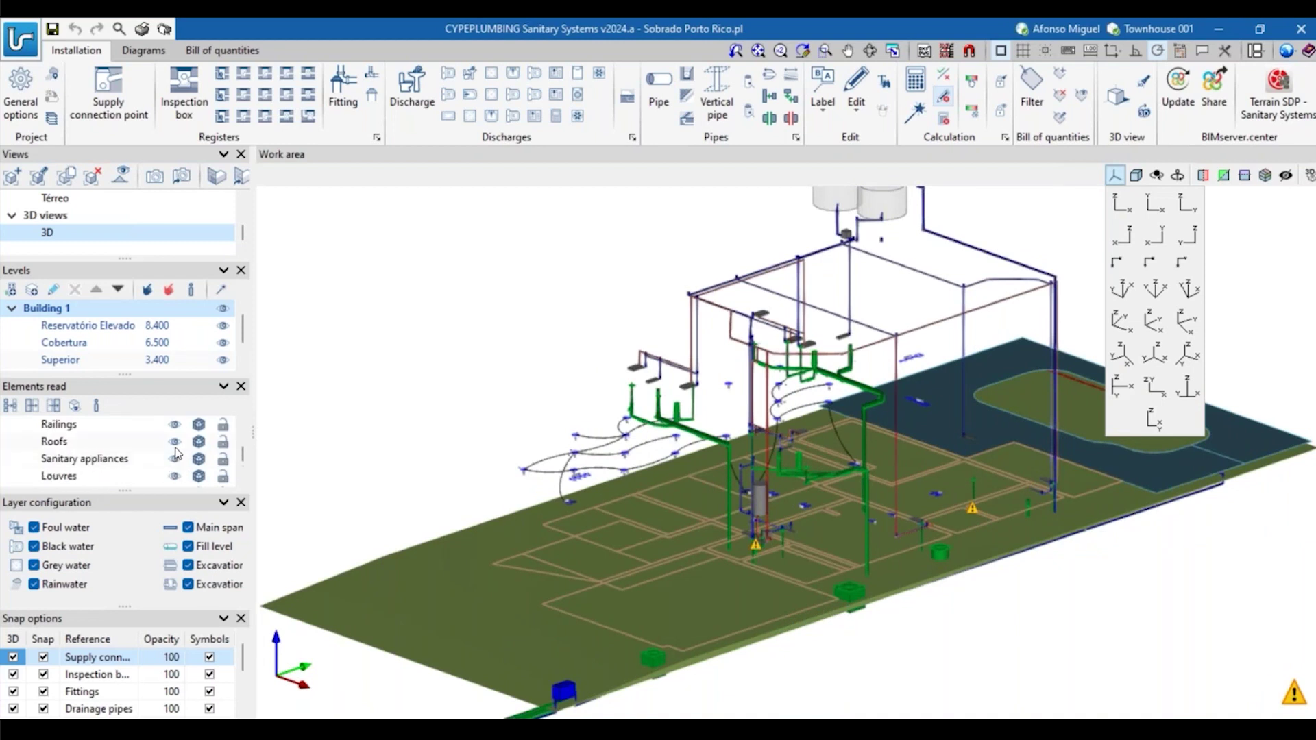
{"action": "left_click", "coordinate": [175, 459]}
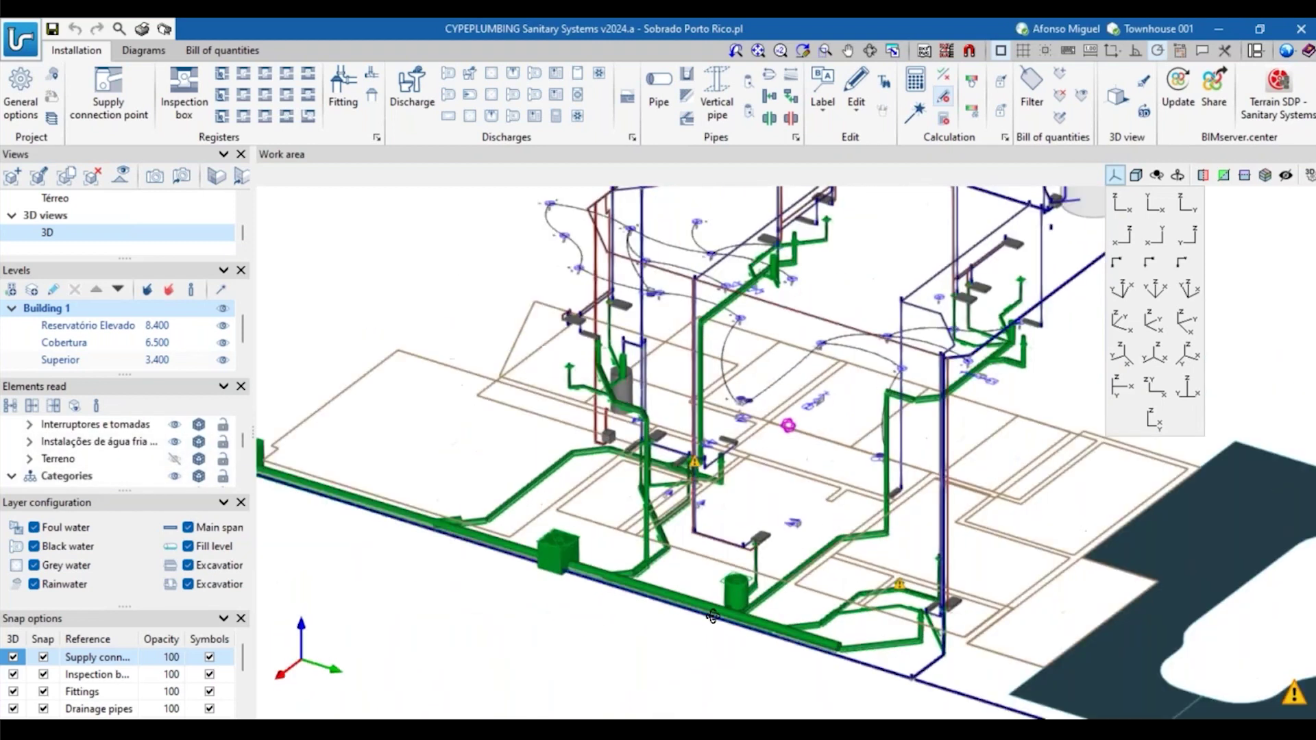
{"action": "left_click", "coordinate": [175, 424]}
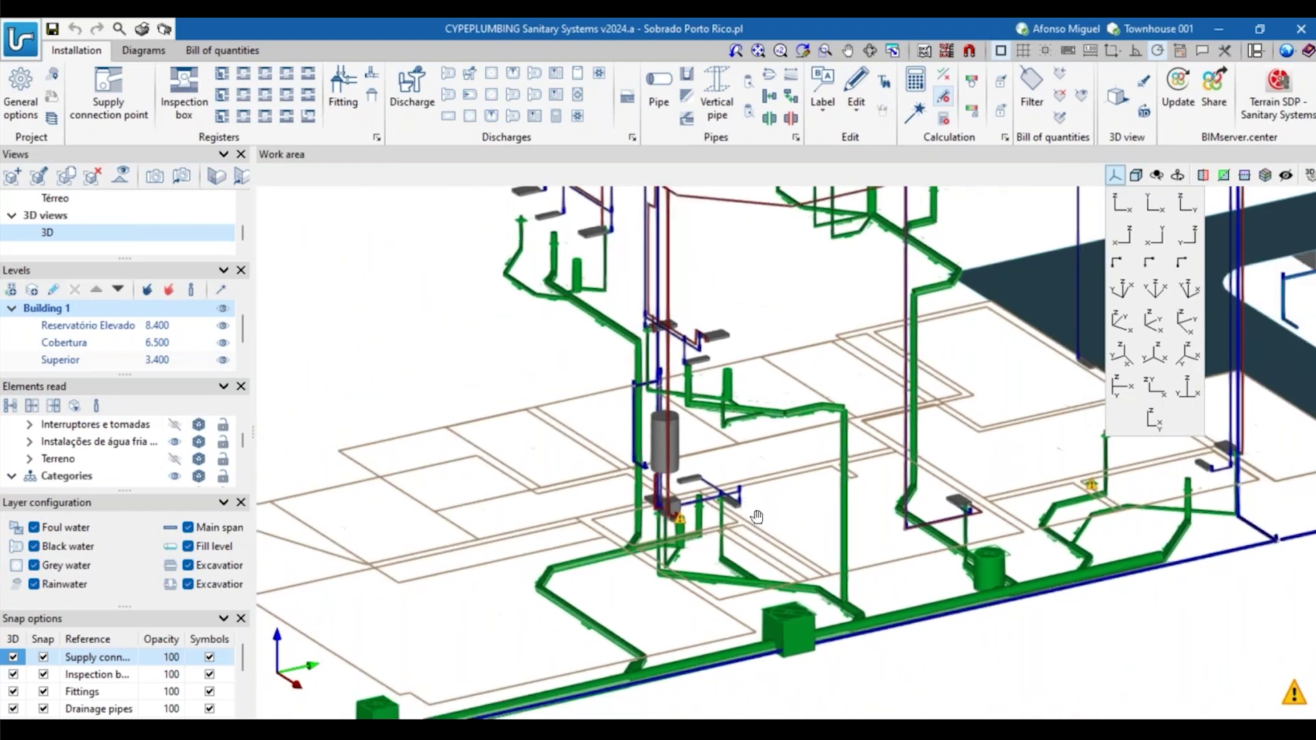
Examine the ground-floor drainage pipes, the inspection boxes and the connections around the water heater.
{"action": "scroll", "coordinate": [833, 612], "scroll_direction": "up", "scroll_amount": 3}
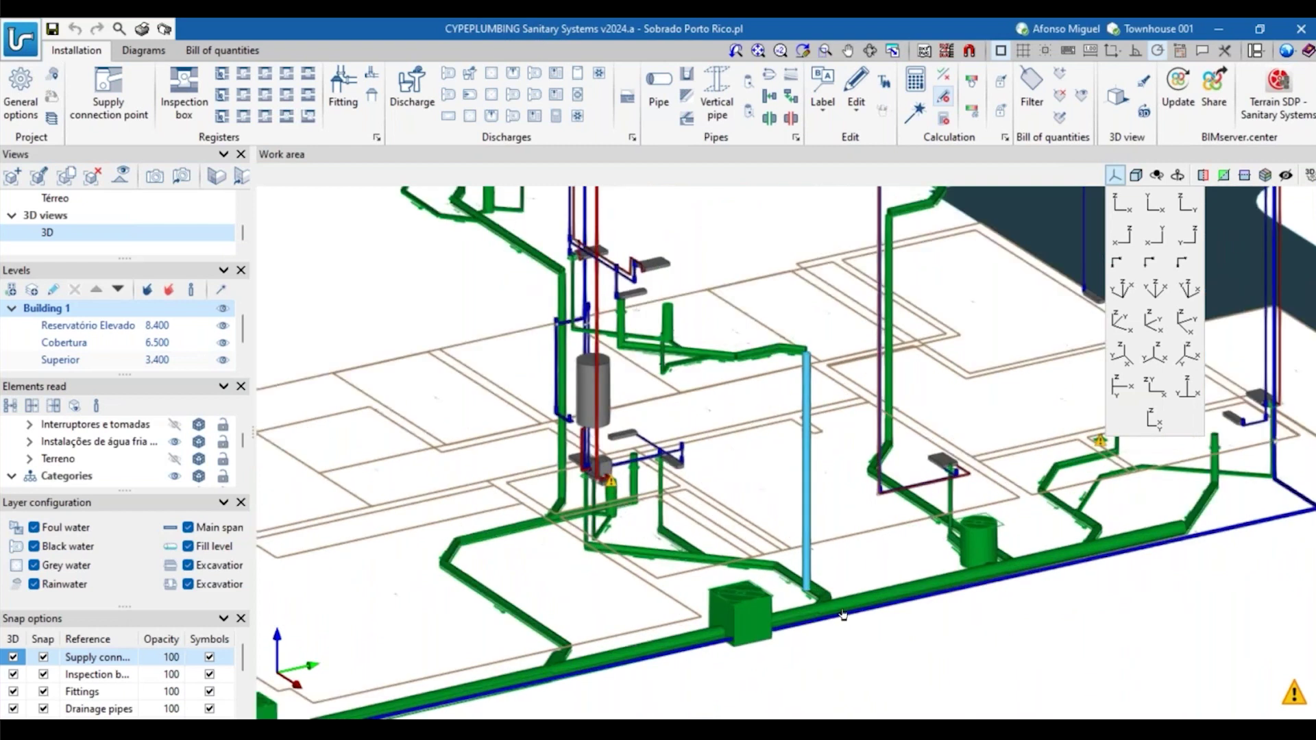
{"action": "middle_click_drag", "start_coordinate": [845, 619], "coordinate": [779, 444], "text": "shift"}
{"action": "middle_click_drag", "start_coordinate": [849, 491], "coordinate": [798, 432]}
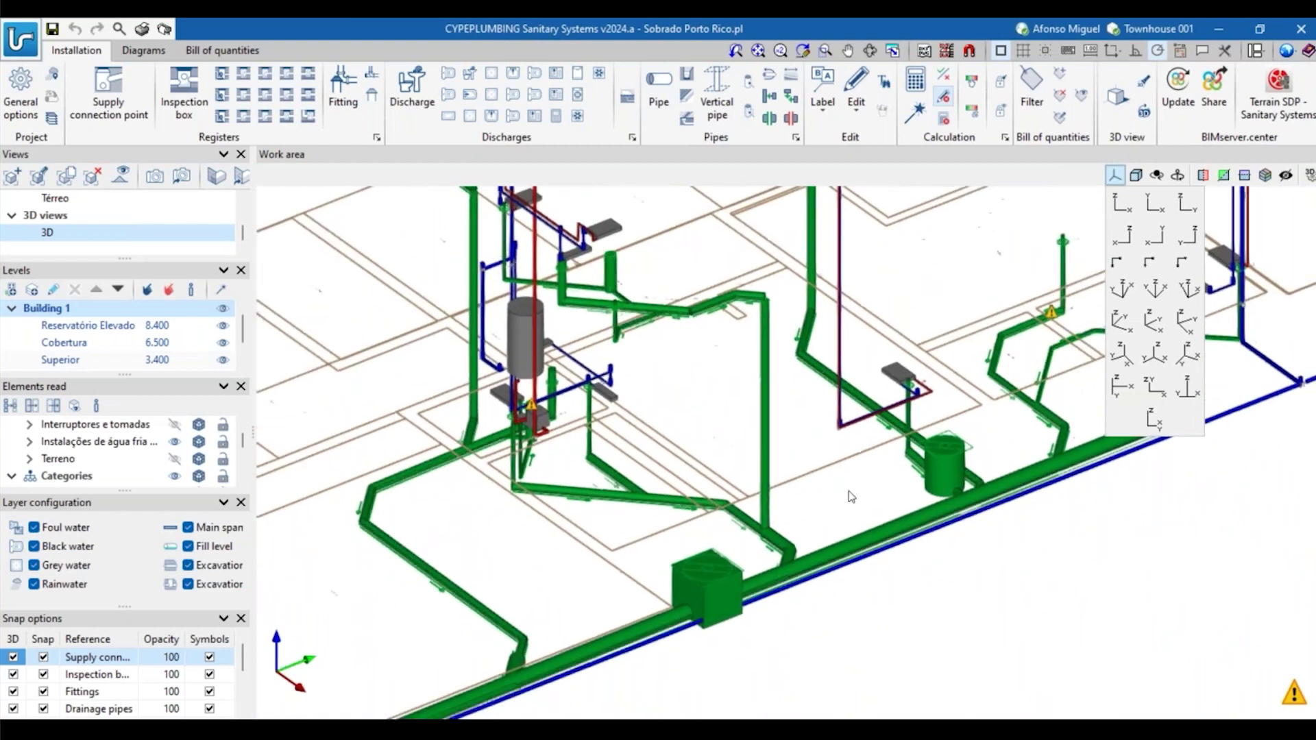
{"action": "scroll", "coordinate": [852, 495], "scroll_direction": "down", "scroll_amount": 5}
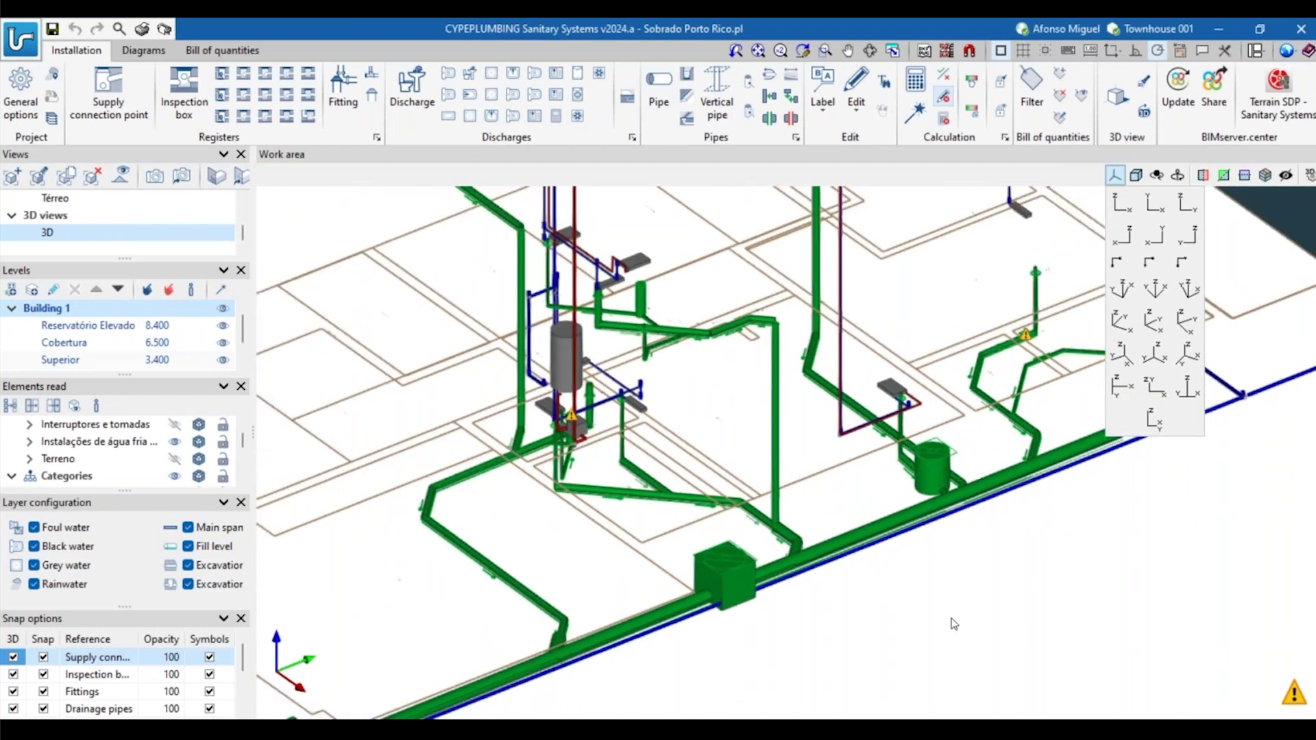
{"action": "scroll", "coordinate": [594, 390], "scroll_direction": "up", "scroll_amount": 5}
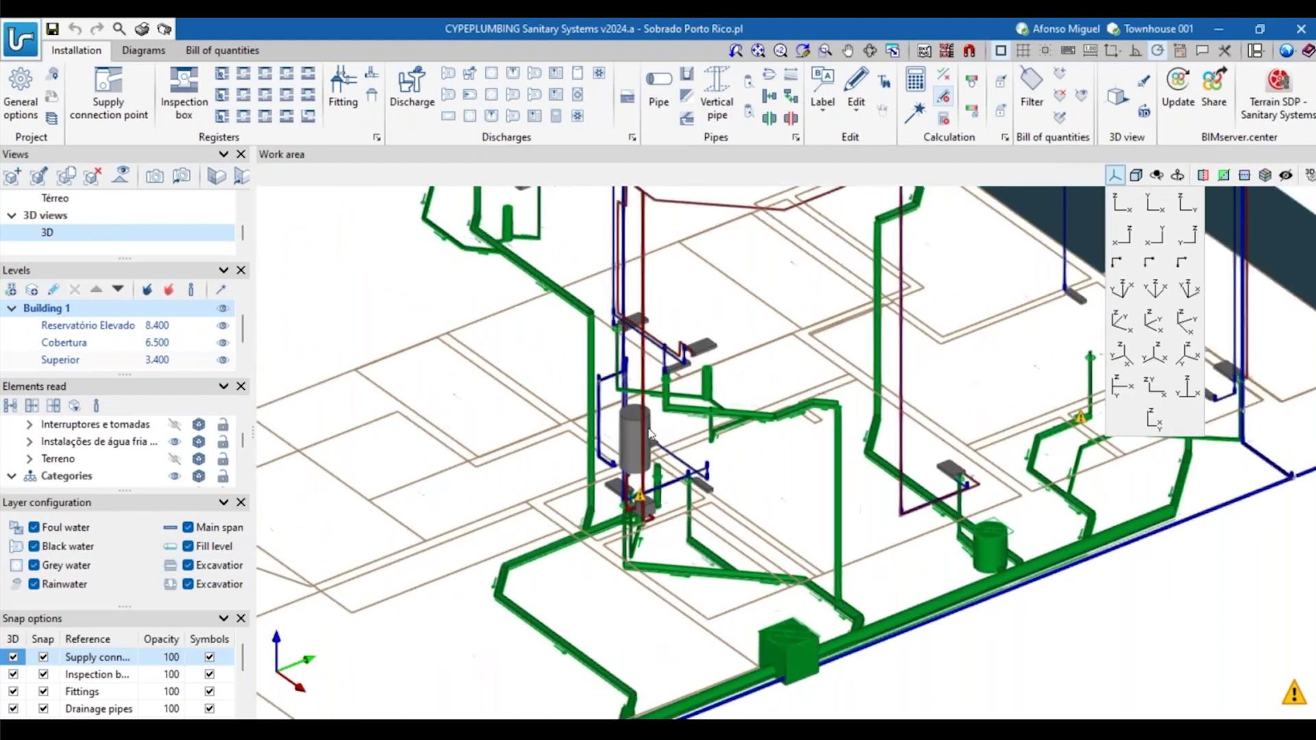
{"action": "scroll", "coordinate": [629, 428], "scroll_direction": "down", "scroll_amount": 4}
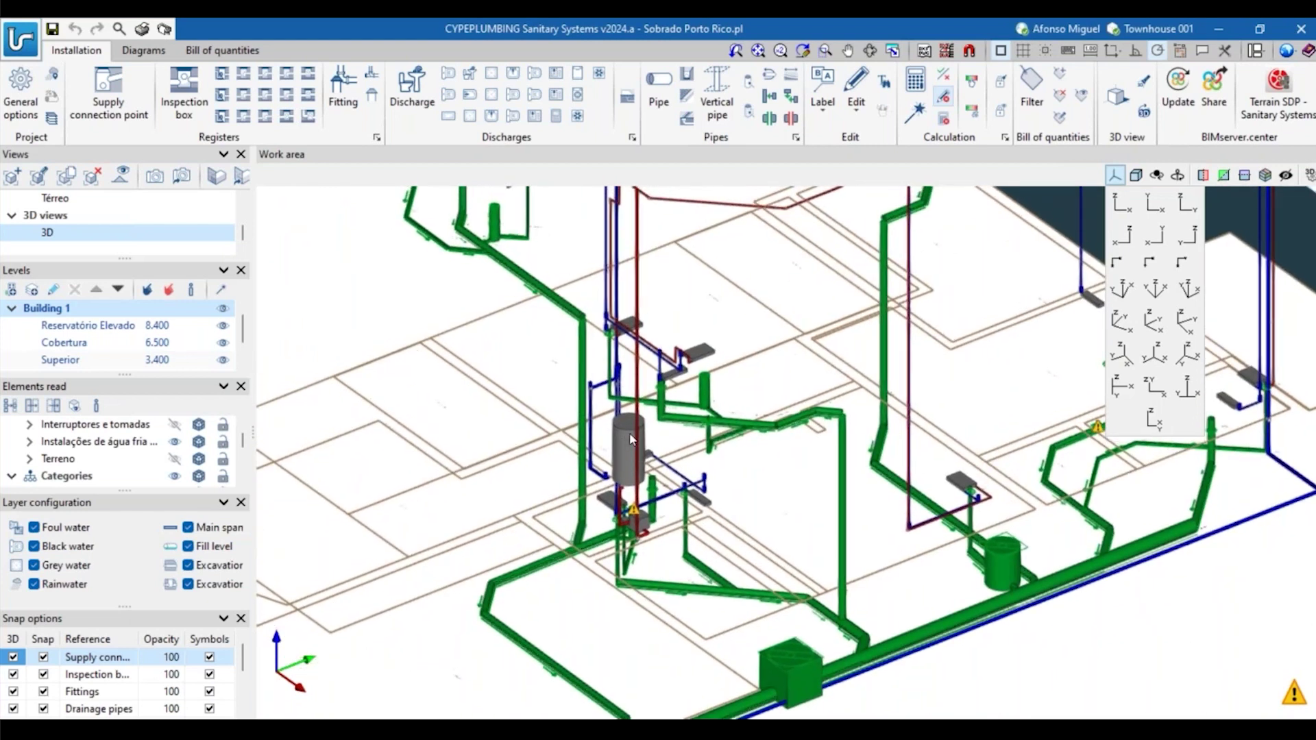
{"action": "middle_click_drag", "start_coordinate": [634, 440], "coordinate": [768, 443]}
{"action": "scroll", "coordinate": [684, 472], "scroll_direction": "up", "scroll_amount": 4}
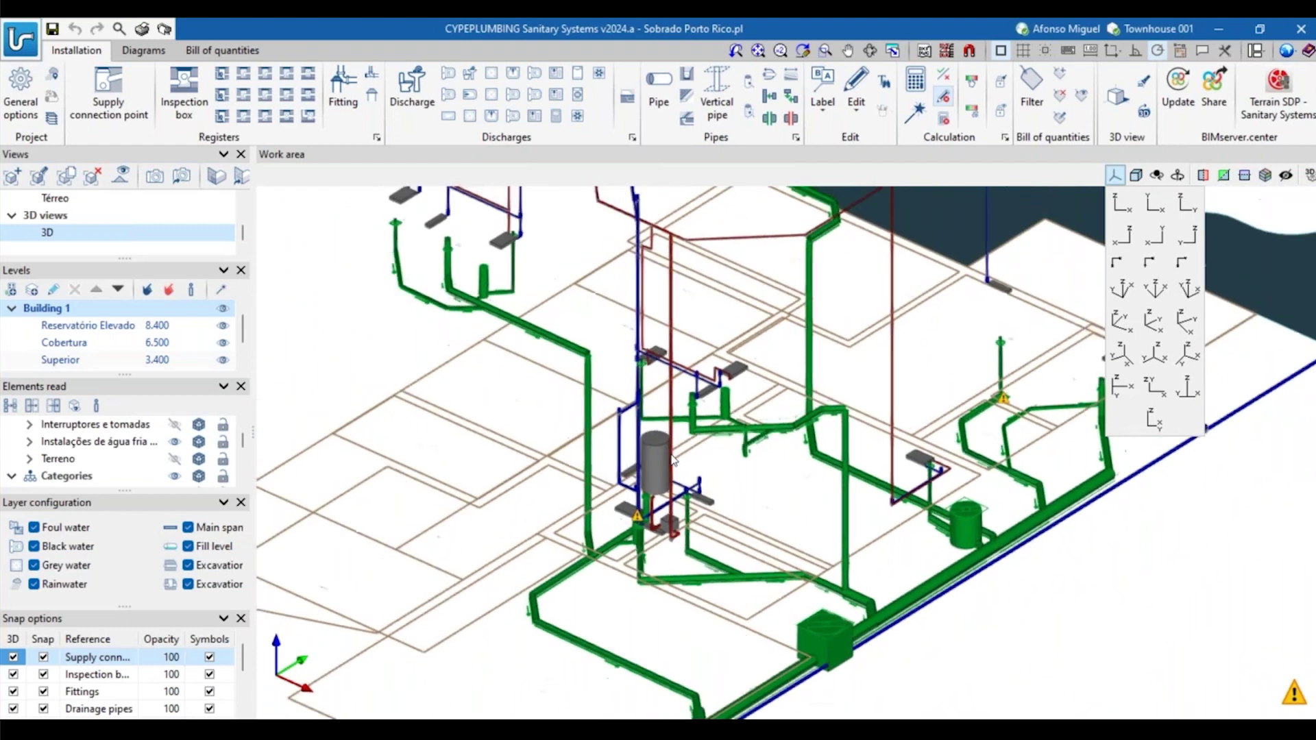
Examine the hot and cold water risers and the drainage stacks across both floors from opposite sides of the house.
{"action": "mouse_move", "coordinate": [684, 471]}
{"action": "middle_mouse_down"}
{"action": "mouse_move", "coordinate": [588, 405]}
{"action": "mouse_move", "coordinate": [578, 520]}
{"action": "middle_mouse_up"}
{"action": "scroll", "coordinate": [584, 309], "scroll_direction": "up", "scroll_amount": 2}
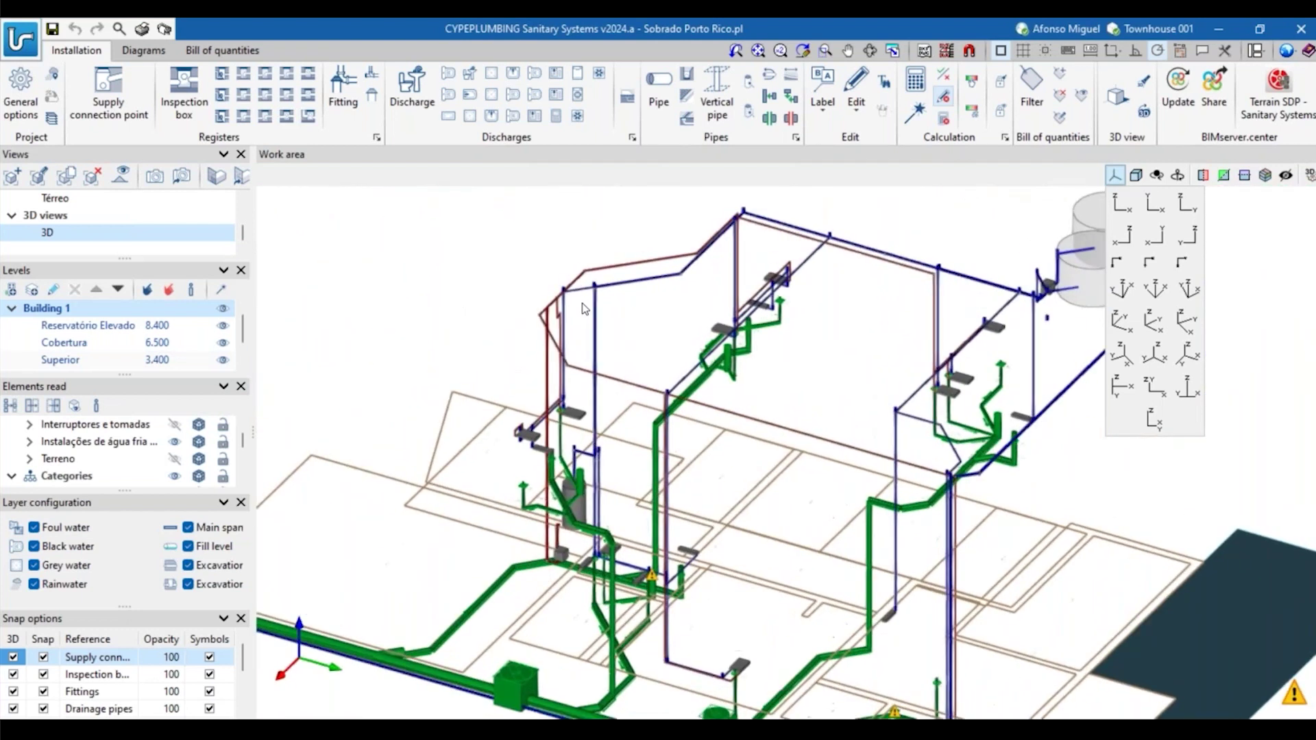
{"action": "middle_click_drag", "start_coordinate": [585, 356], "coordinate": [811, 445]}
{"action": "middle_click_drag", "start_coordinate": [811, 445], "coordinate": [904, 507]}
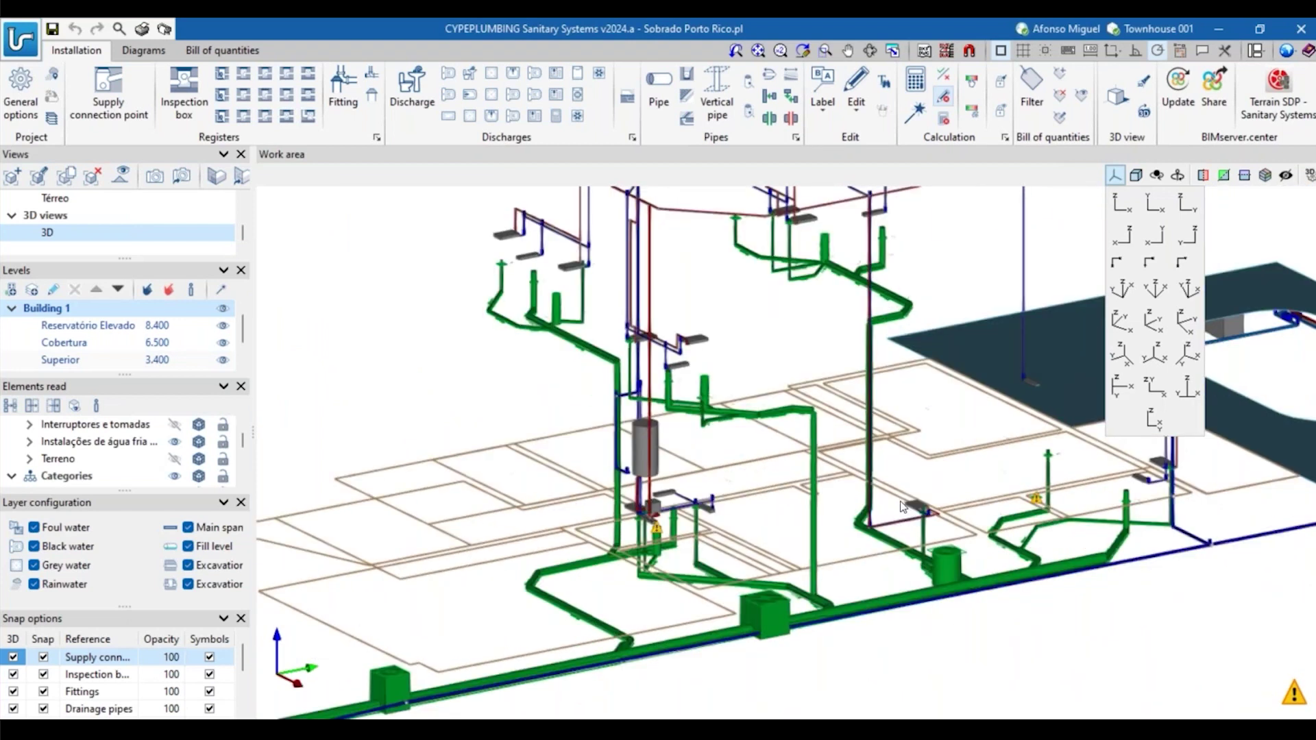
{"action": "scroll", "coordinate": [902, 505], "scroll_direction": "up", "scroll_amount": 3}
{"action": "mouse_move", "coordinate": [942, 463]}
{"action": "middle_mouse_down", "text": "shift"}
{"action": "mouse_move", "coordinate": [978, 429]}
{"action": "mouse_move", "coordinate": [907, 437]}
{"action": "middle_mouse_up", "text": "shift"}
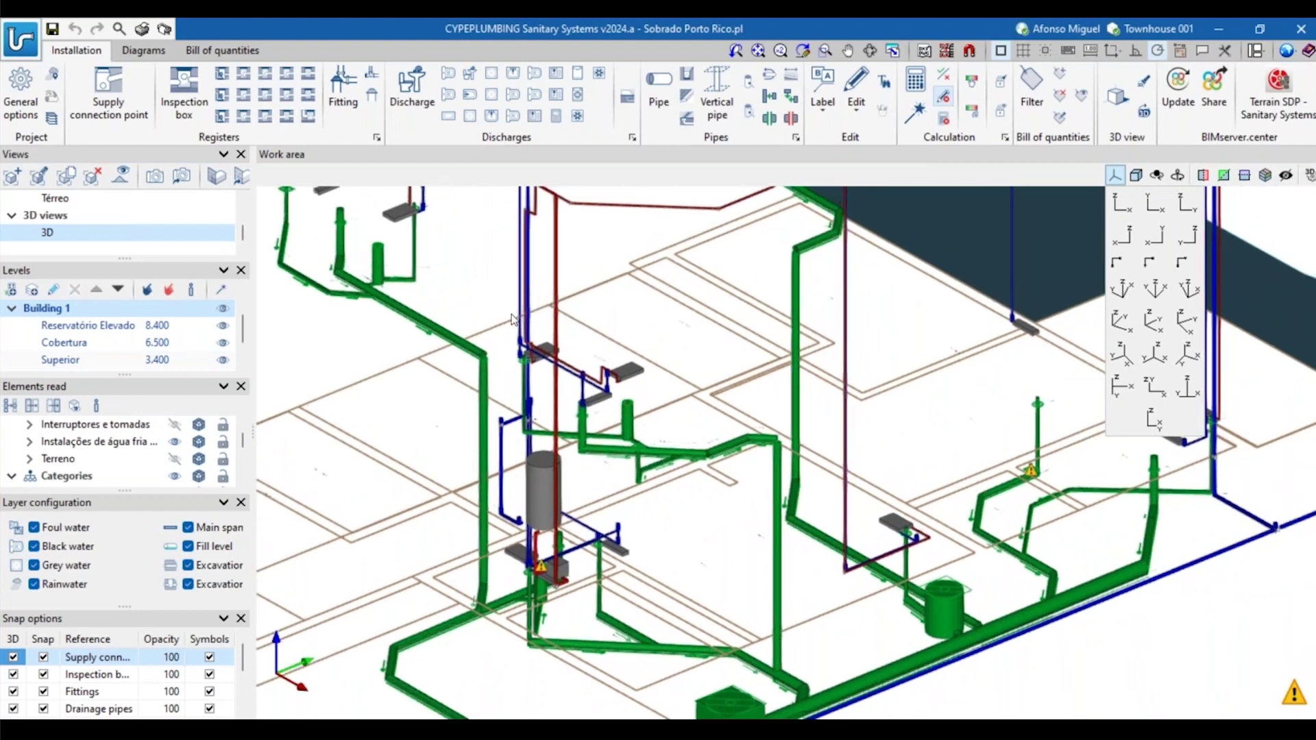
{"action": "scroll", "coordinate": [511, 314], "scroll_direction": "down", "scroll_amount": 1}
{"action": "middle_click_drag", "start_coordinate": [511, 314], "coordinate": [569, 259]}
{"action": "scroll", "coordinate": [914, 649], "scroll_direction": "down", "scroll_amount": 4}
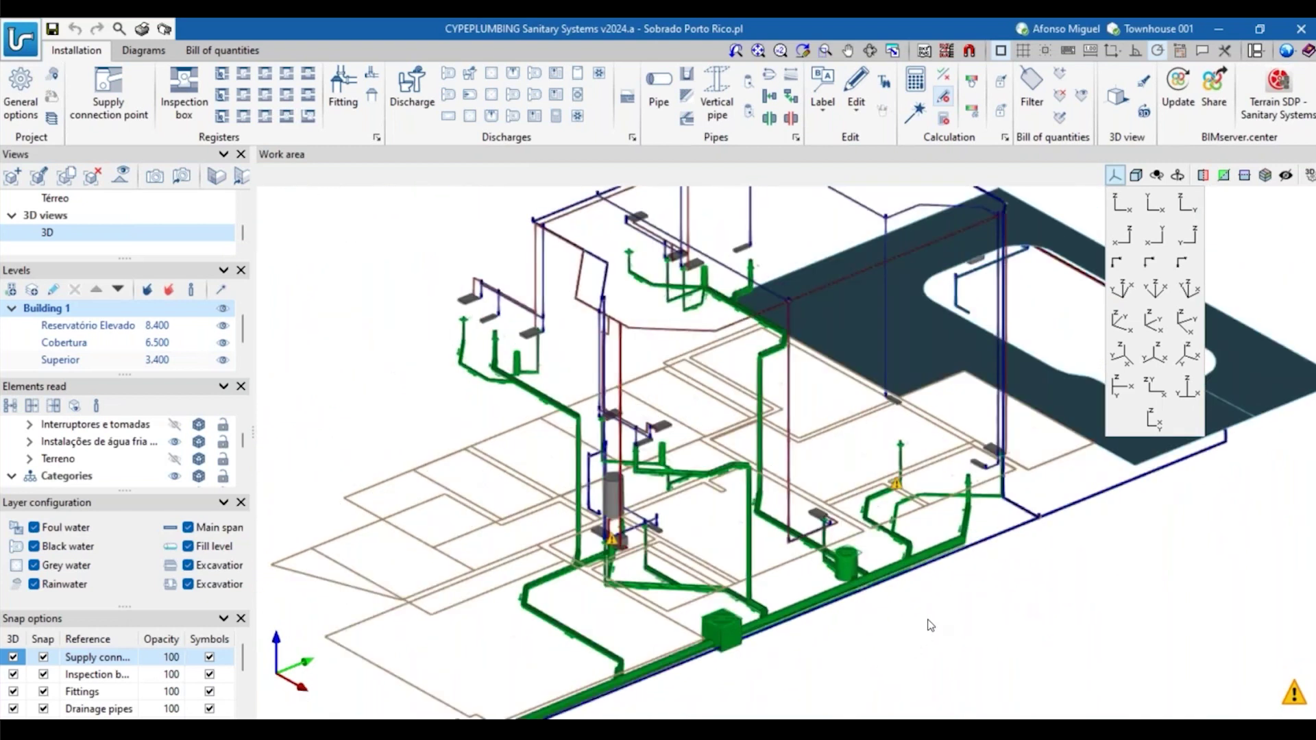
{"action": "middle_click_drag", "start_coordinate": [934, 601], "coordinate": [972, 605]}
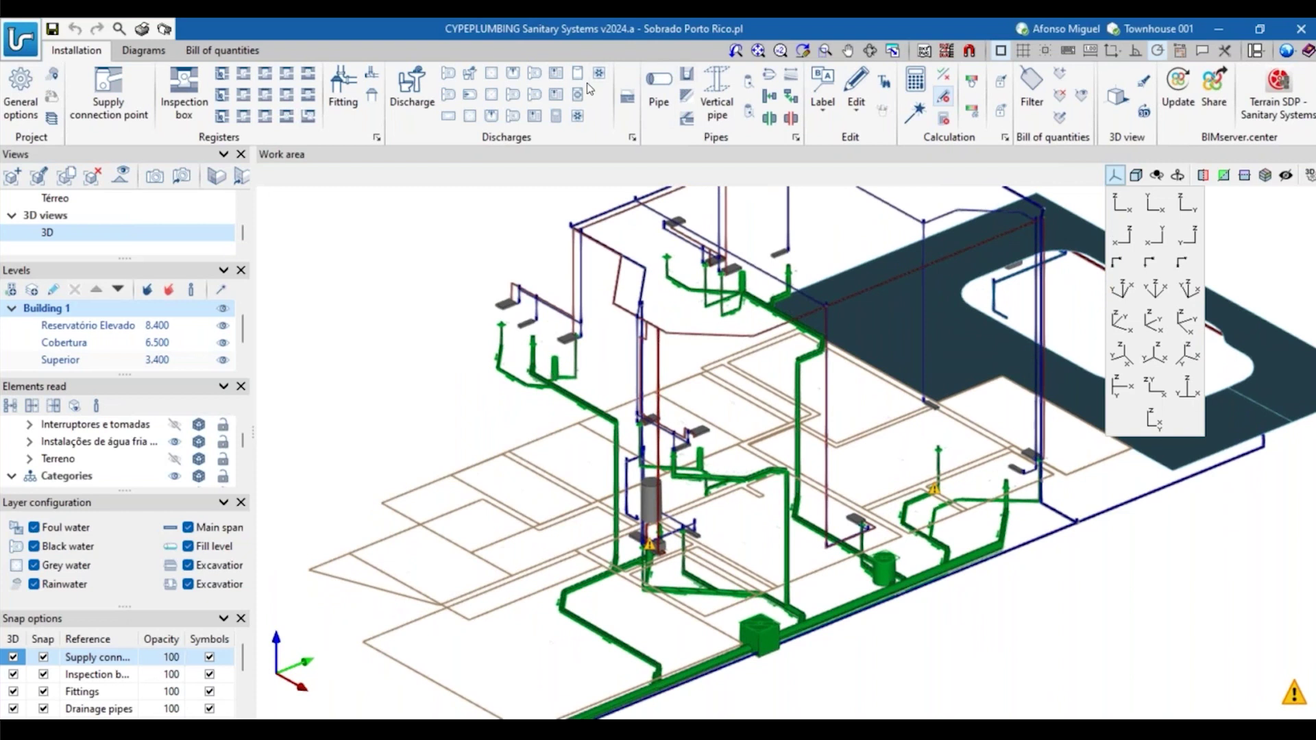
{"action": "scroll", "coordinate": [672, 353], "scroll_direction": "up", "scroll_amount": 4}
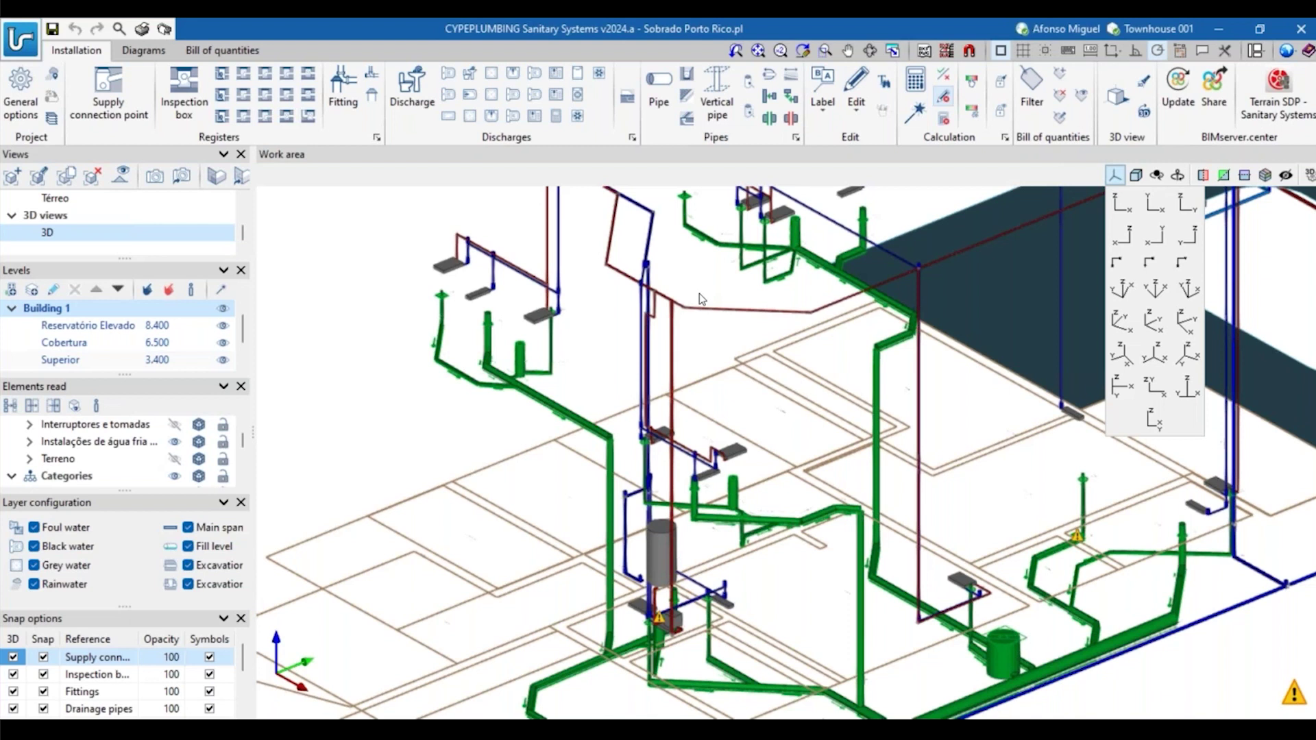
{"action": "middle_click_drag", "start_coordinate": [692, 336], "coordinate": [648, 299]}
{"action": "middle_click_drag", "start_coordinate": [698, 347], "coordinate": [698, 350]}
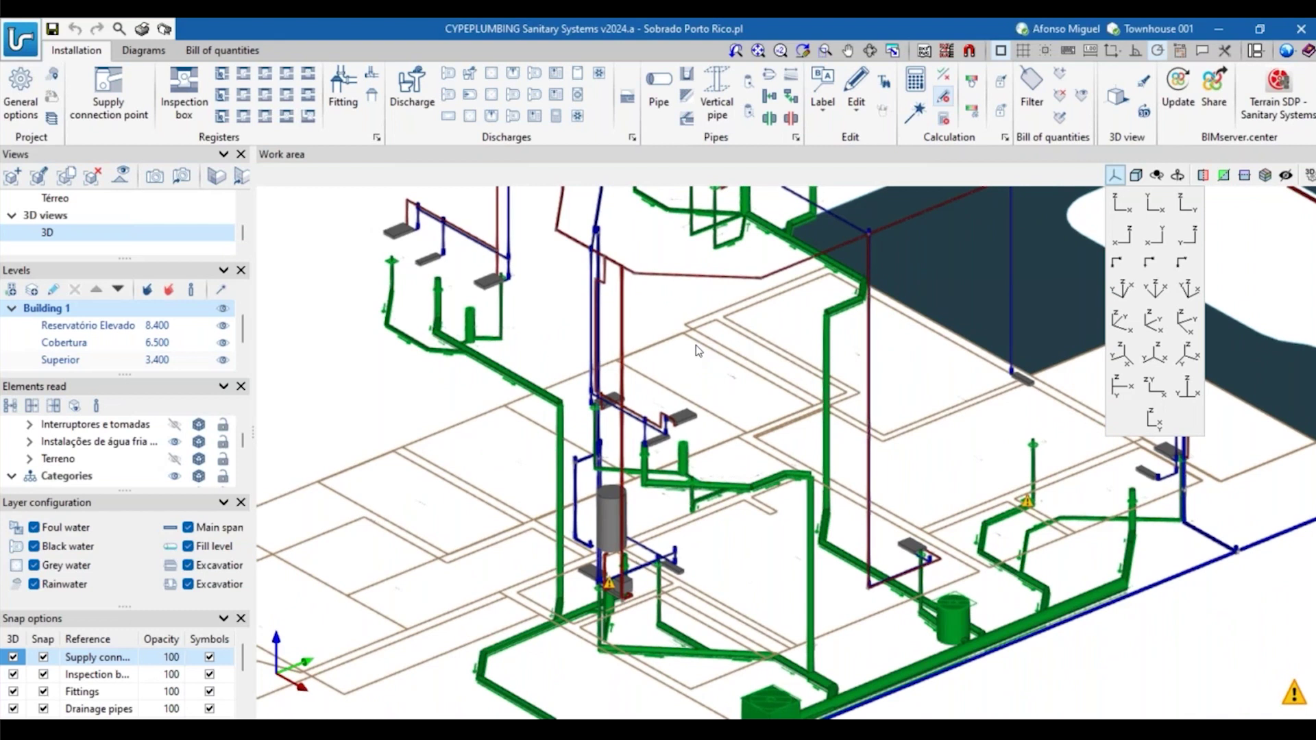
{"action": "scroll", "coordinate": [484, 514], "scroll_direction": "down", "scroll_amount": 3}
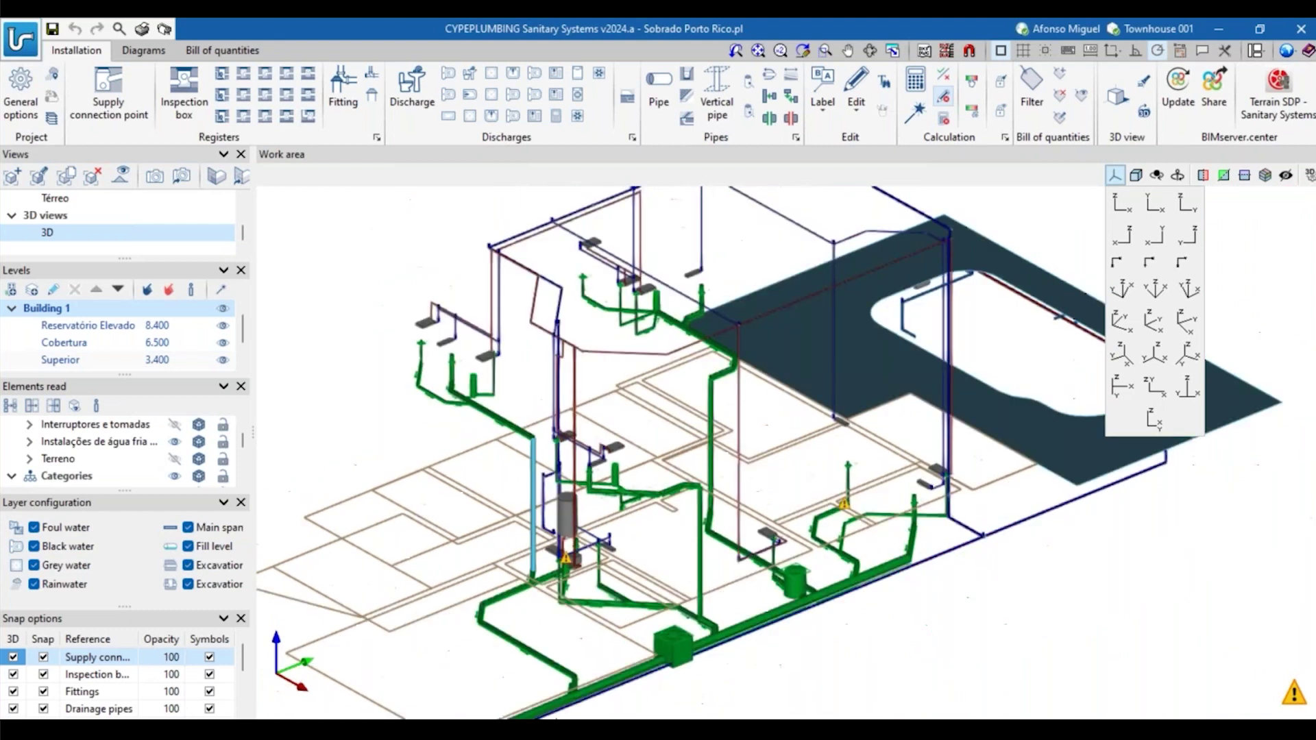
{"action": "scroll", "coordinate": [532, 556], "scroll_direction": "up", "scroll_amount": 1}
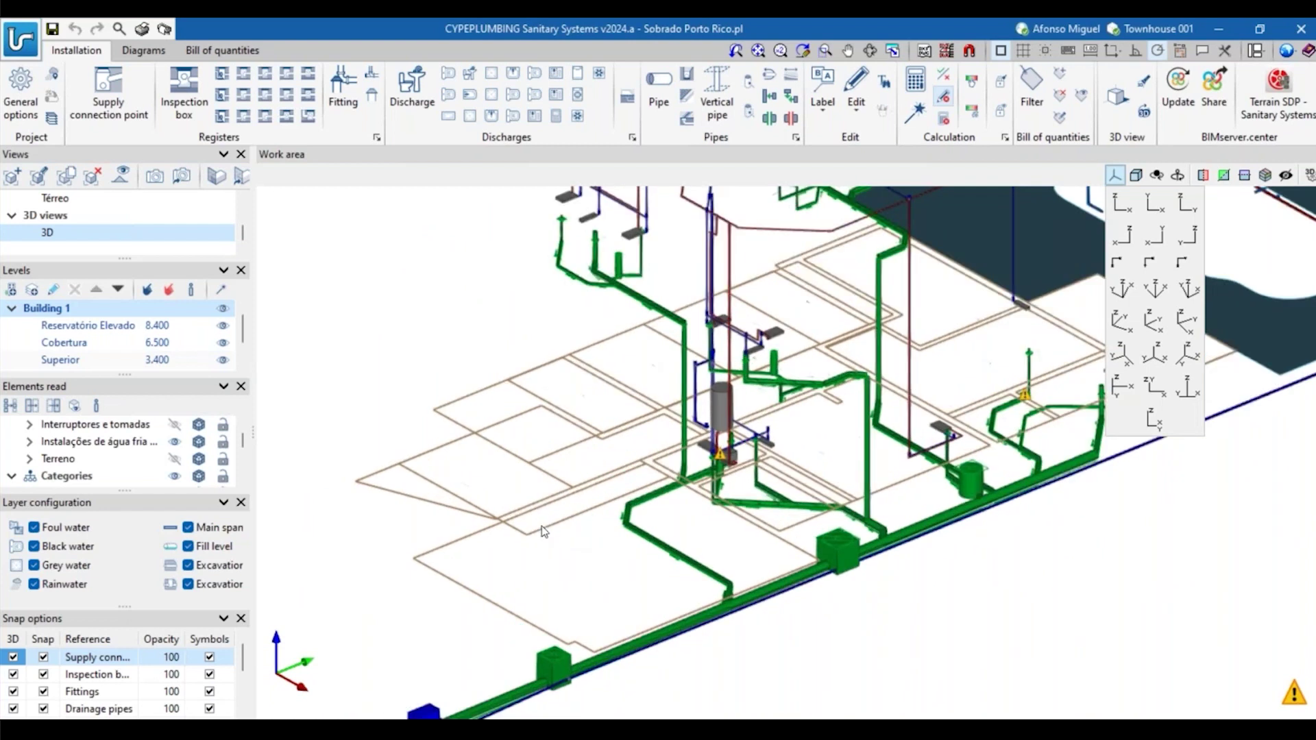
{"action": "scroll", "coordinate": [539, 528], "scroll_direction": "up", "scroll_amount": 1}
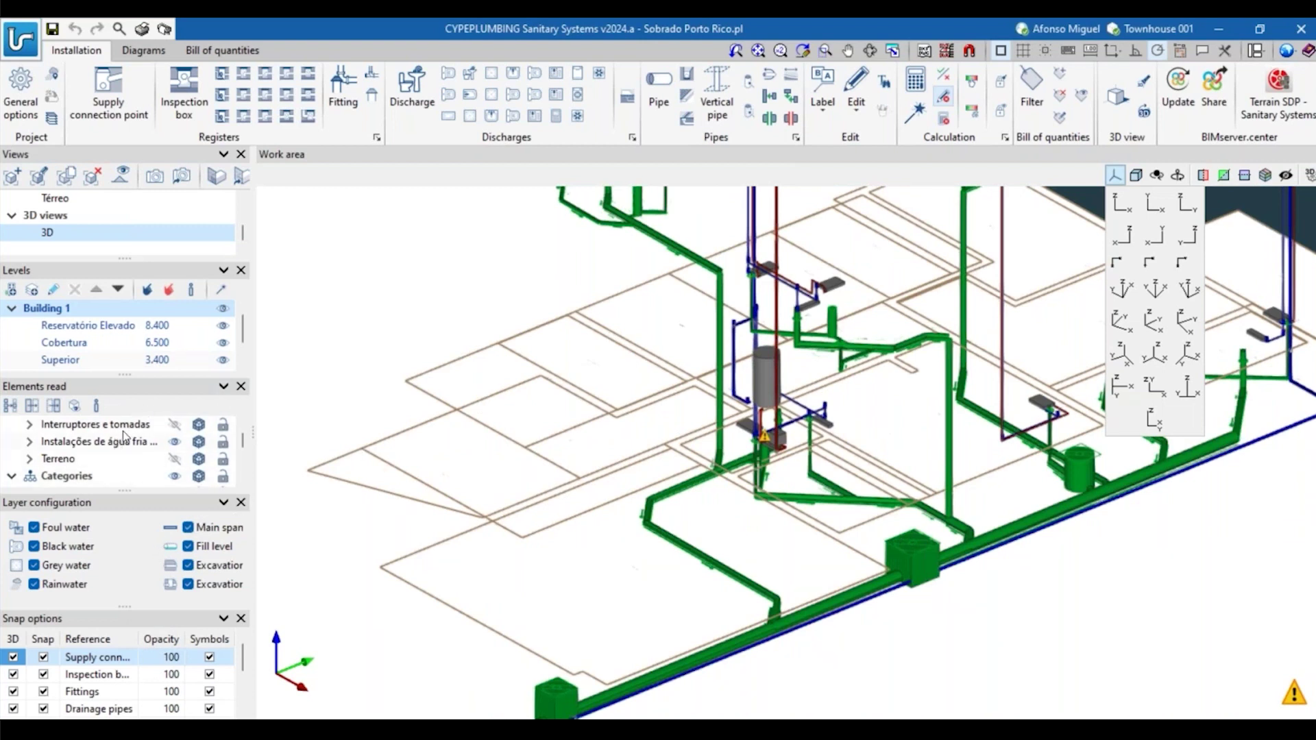
Expand the architectural model and show the submodels that contain the sanitary appliances.
{"action": "scroll", "coordinate": [131, 438], "scroll_direction": "up", "scroll_amount": 1}
{"action": "left_click", "coordinate": [29, 442]}
{"action": "scroll", "coordinate": [141, 477], "scroll_direction": "down", "scroll_amount": 2}
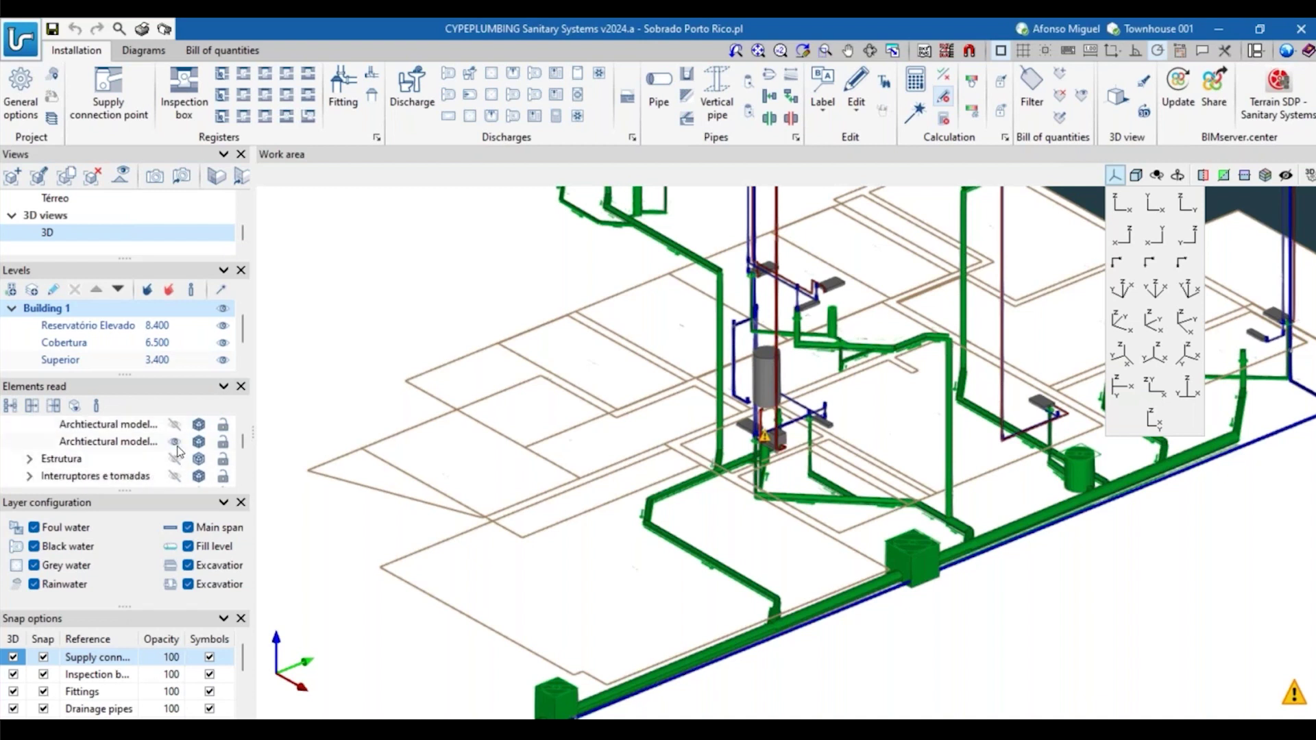
{"action": "left_click", "coordinate": [175, 424]}
{"action": "scroll", "coordinate": [566, 505], "scroll_direction": "down", "scroll_amount": 1}
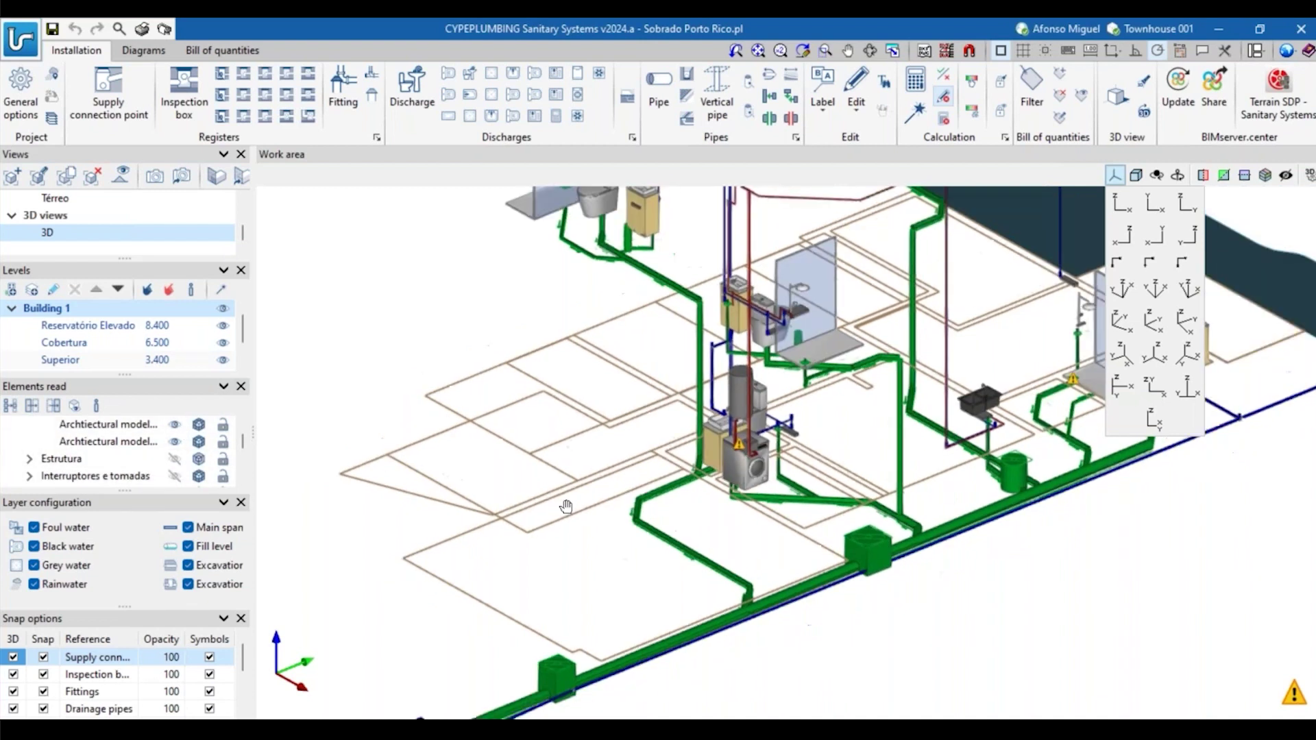
Hide the three listed architectural submodels so the furniture and sanitary appliances no longer cover the plumbing installations.
{"action": "middle_click_drag", "start_coordinate": [566, 506], "coordinate": [559, 559]}
{"action": "scroll", "coordinate": [731, 523], "scroll_direction": "down", "scroll_amount": 3}
{"action": "middle_click_drag", "start_coordinate": [731, 523], "coordinate": [628, 511]}
{"action": "scroll", "coordinate": [628, 511], "scroll_direction": "up", "scroll_amount": 3}
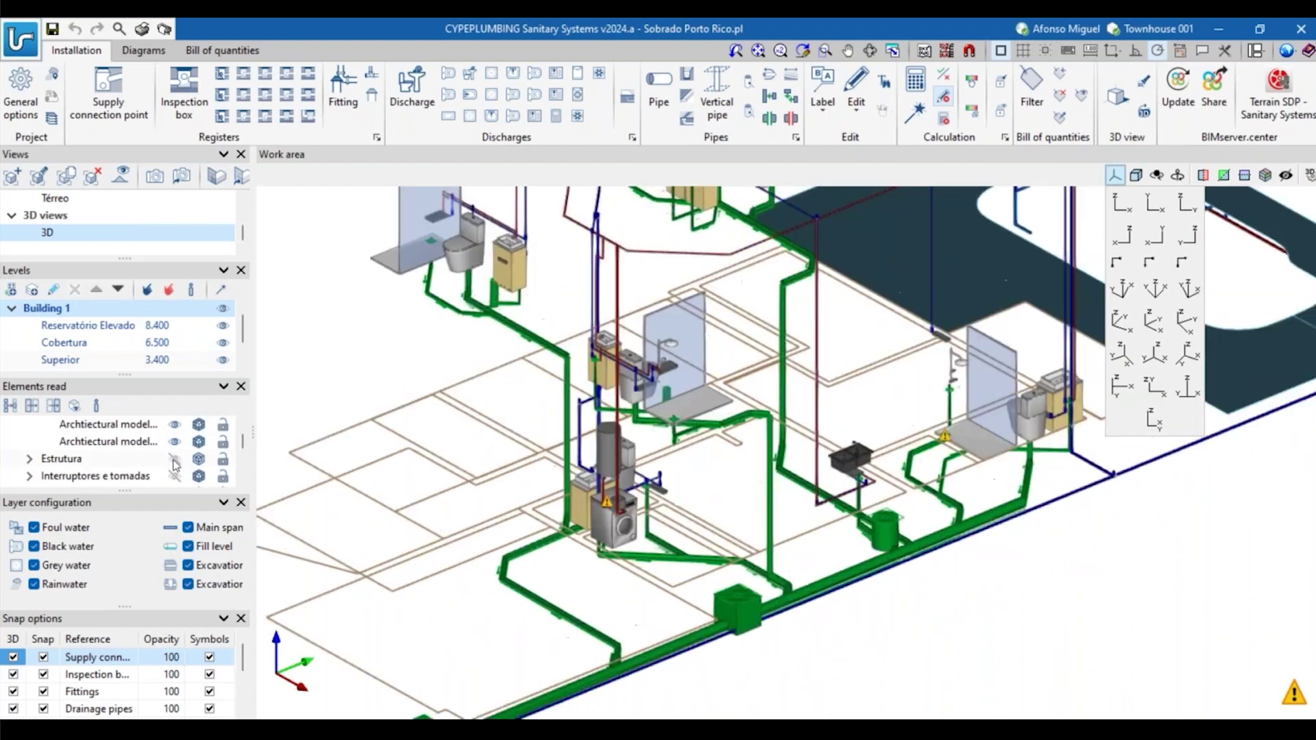
{"action": "scroll", "coordinate": [175, 463], "scroll_direction": "down", "scroll_amount": 3}
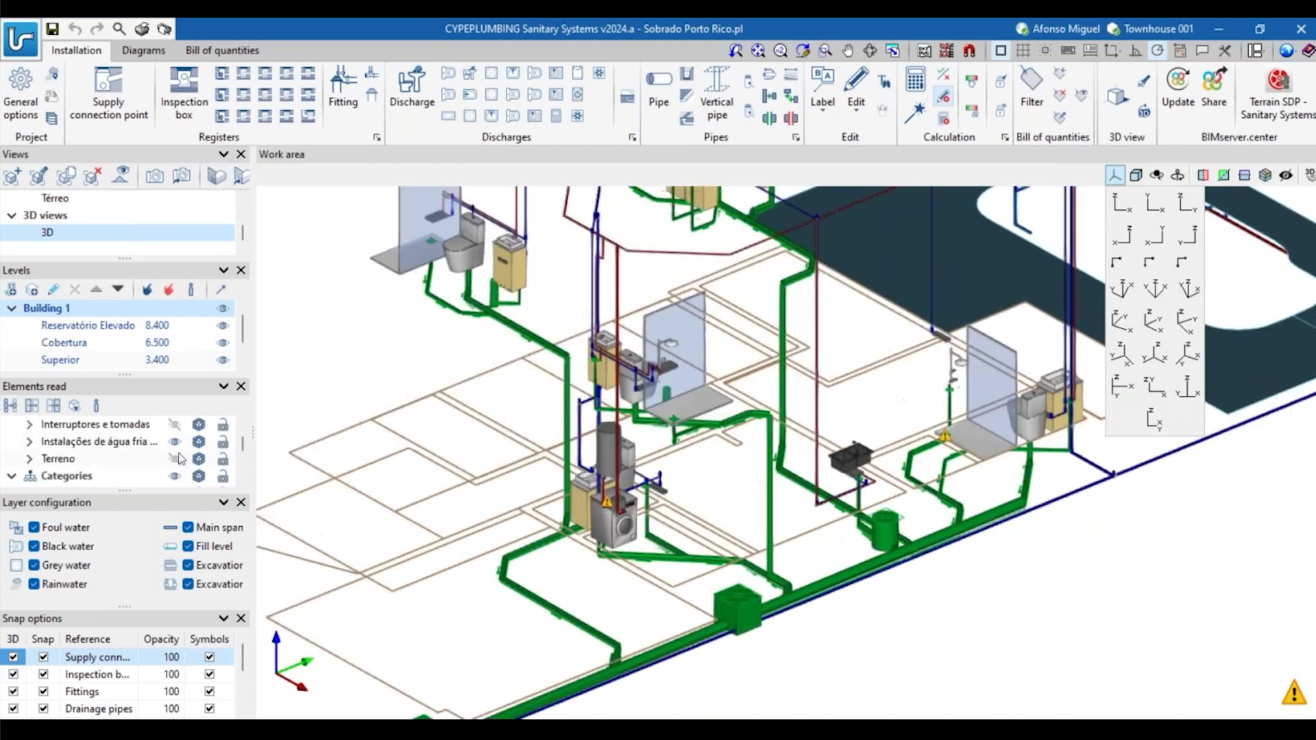
{"action": "scroll", "coordinate": [180, 458], "scroll_direction": "up", "scroll_amount": 3}
{"action": "left_click", "coordinate": [175, 460]}
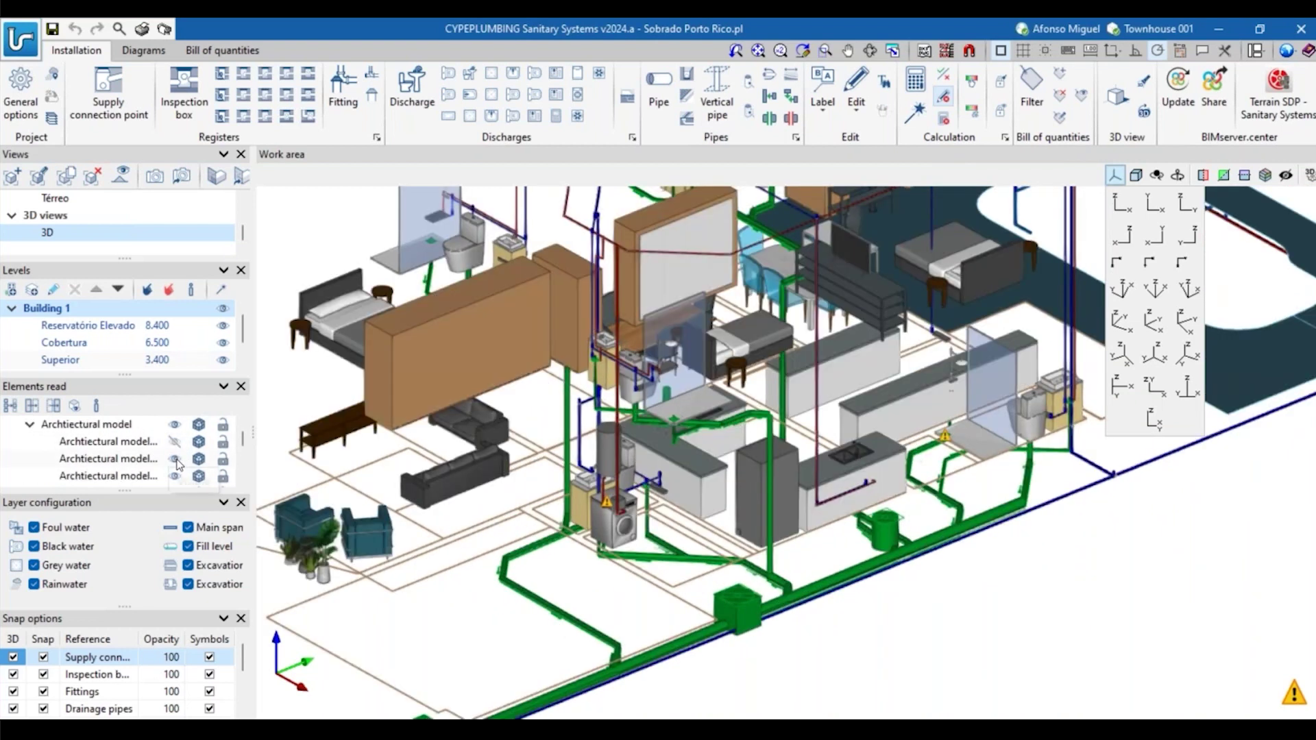
{"action": "left_click", "coordinate": [175, 459]}
{"action": "left_click", "coordinate": [176, 476]}
{"action": "middle_click_drag", "start_coordinate": [425, 437], "coordinate": [530, 413]}
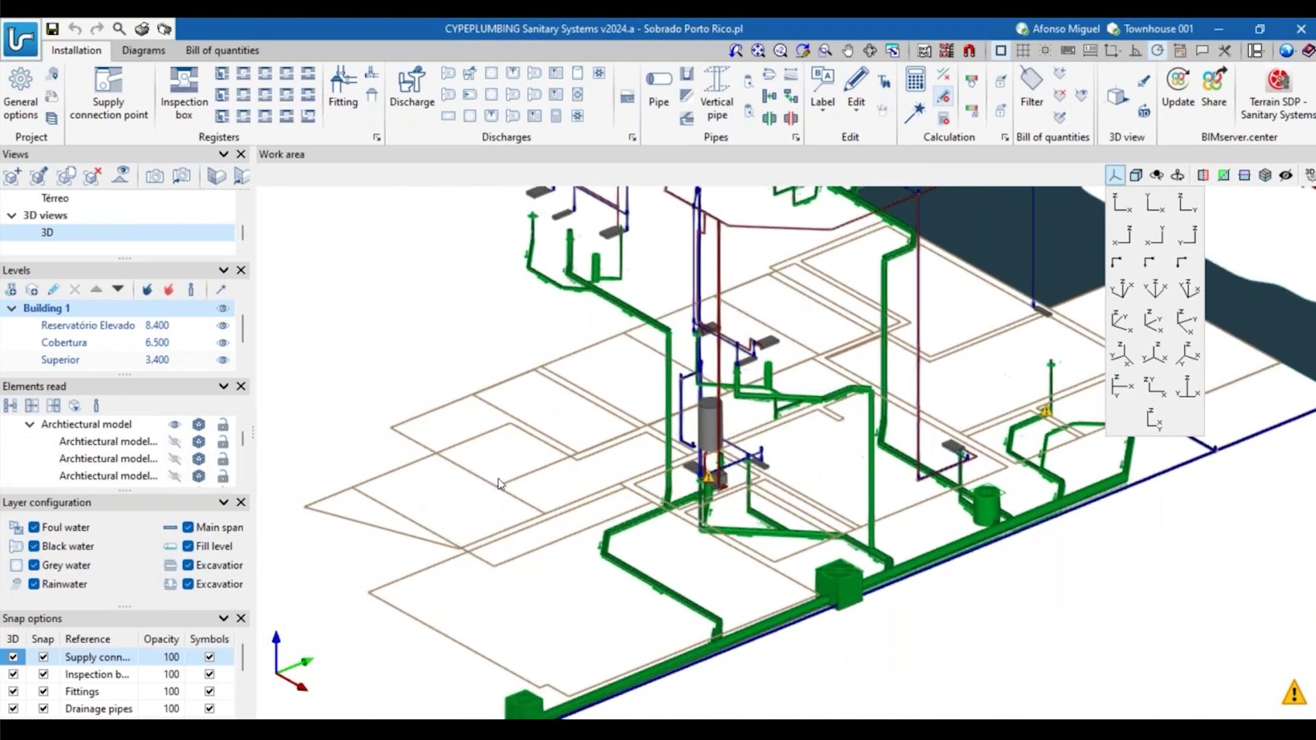
Turn off the Spaces layer to remove the room outlines from the 3D view.
{"action": "middle_click_drag", "start_coordinate": [499, 486], "coordinate": [747, 490], "text": "shift"}
{"action": "scroll", "coordinate": [747, 490], "scroll_direction": "up", "scroll_amount": 1}
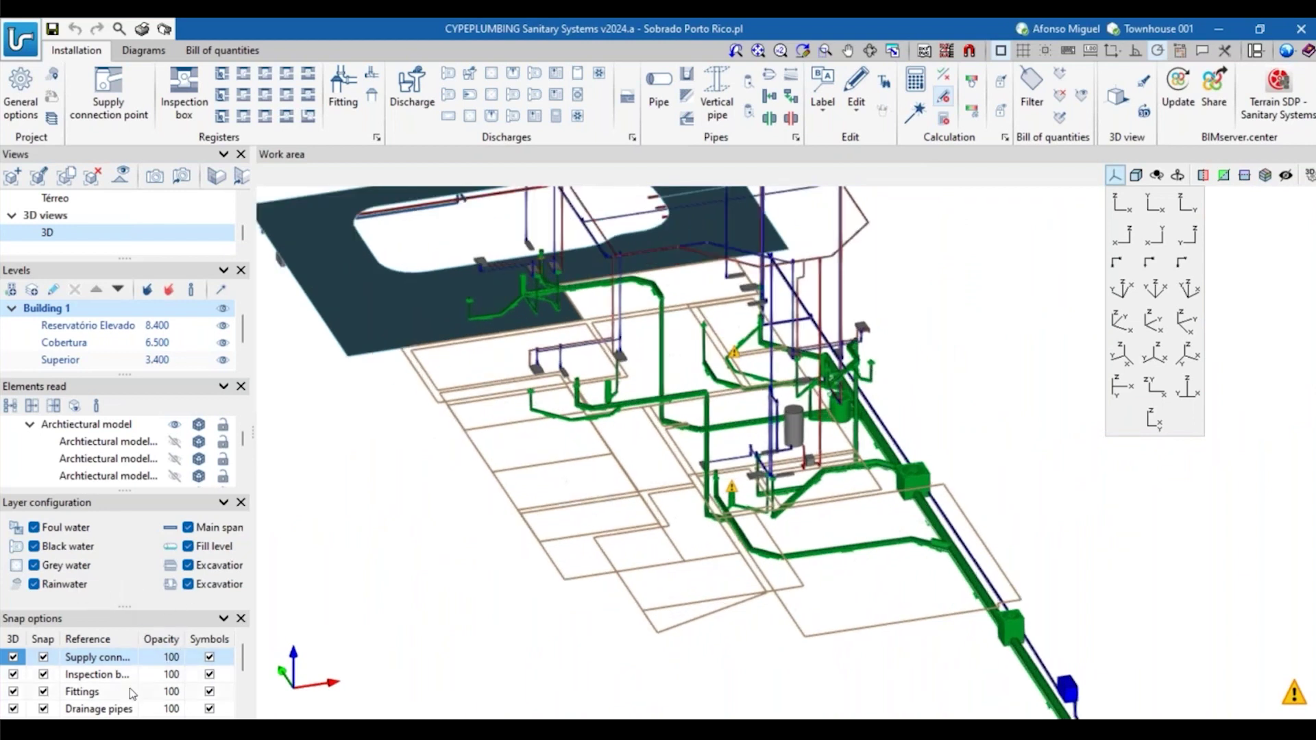
{"action": "scroll", "coordinate": [150, 710], "scroll_direction": "down", "scroll_amount": 3}
{"action": "left_click_drag", "start_coordinate": [128, 612], "coordinate": [120, 497]}
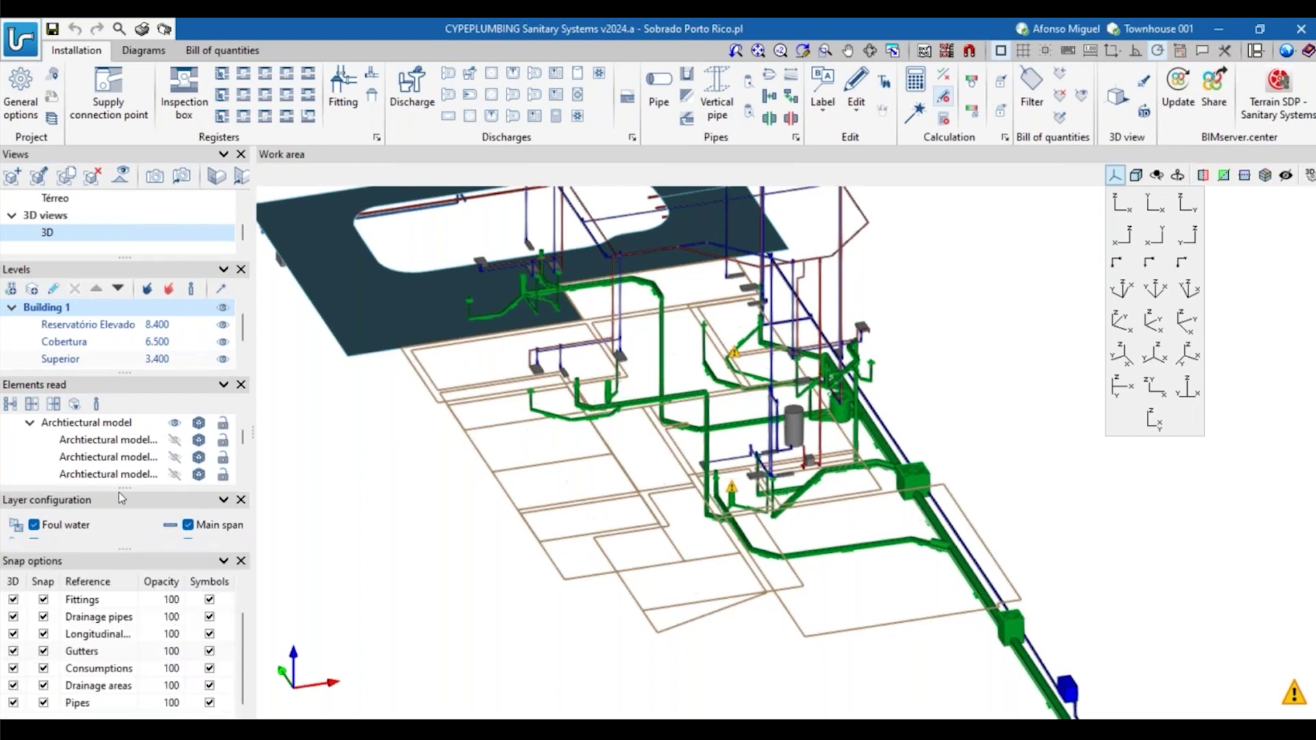
{"action": "left_click_drag", "start_coordinate": [124, 416], "coordinate": [124, 398]}
{"action": "left_click", "coordinate": [125, 664]}
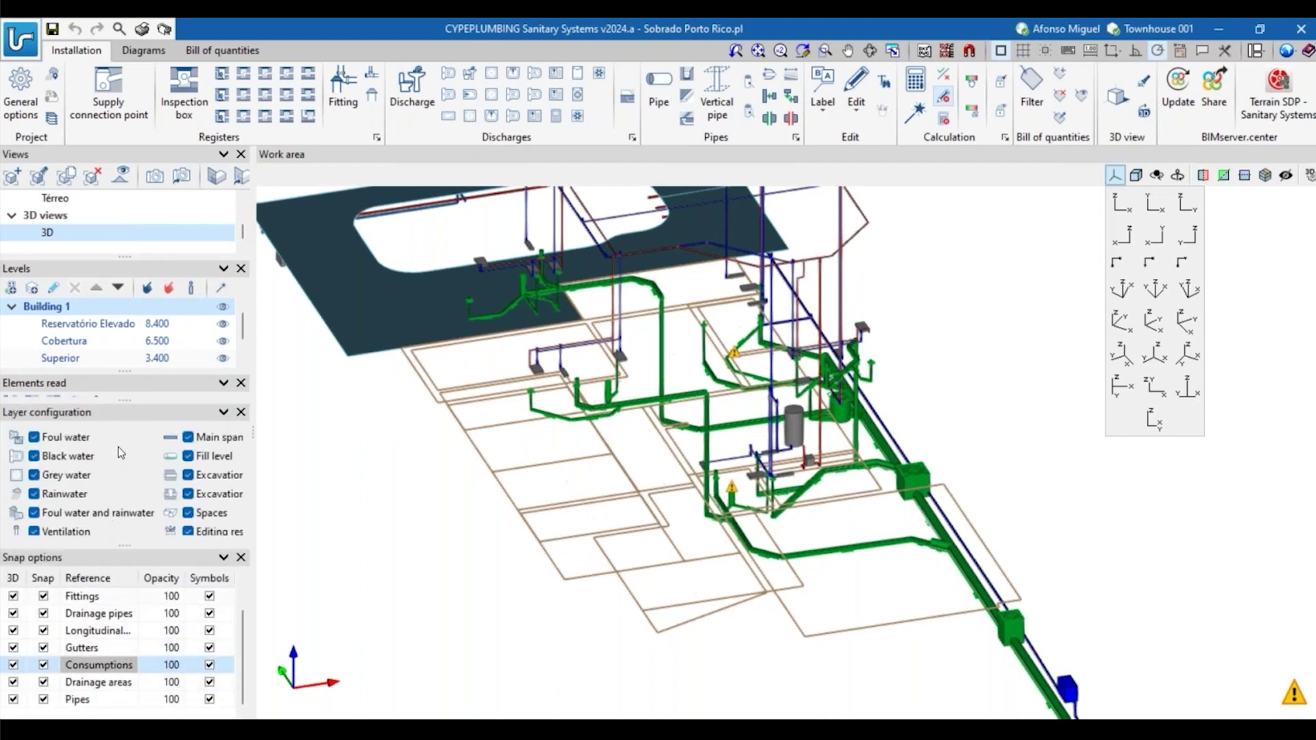
{"action": "left_click", "coordinate": [188, 513]}
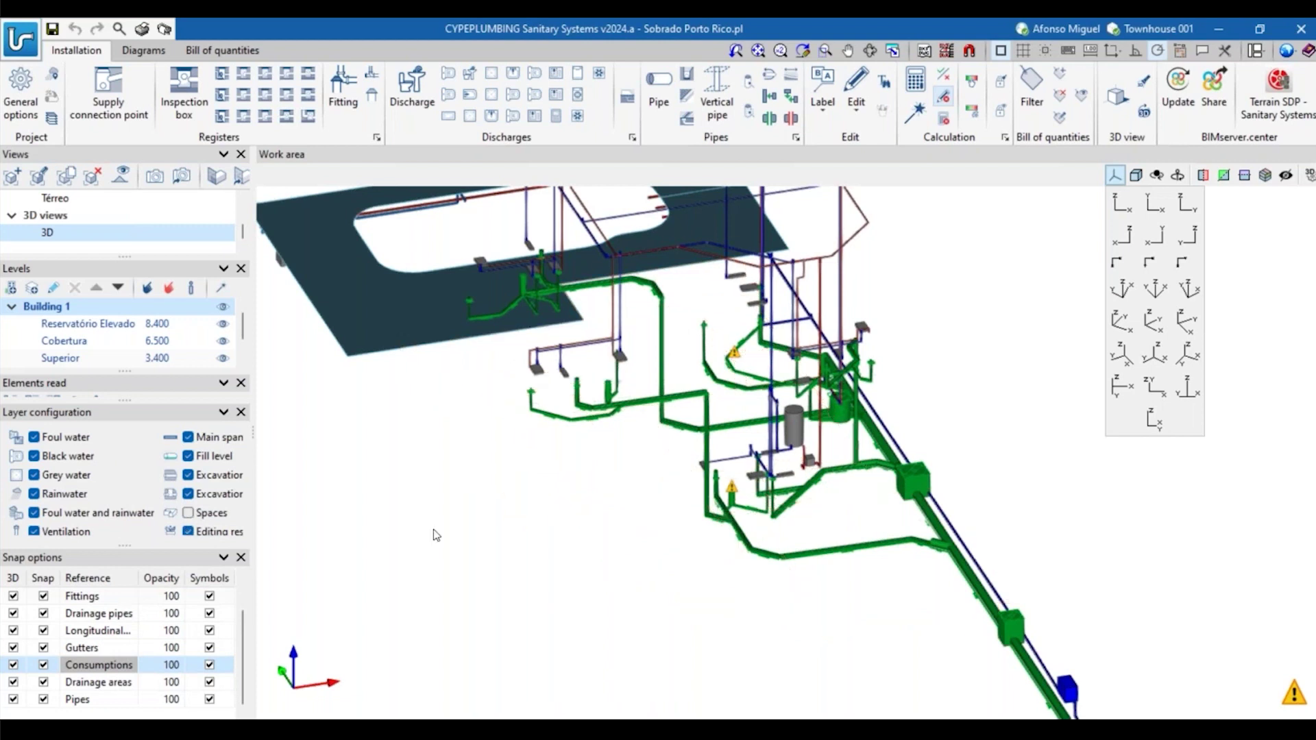
{"action": "middle_click_drag", "start_coordinate": [856, 442], "coordinate": [782, 469]}
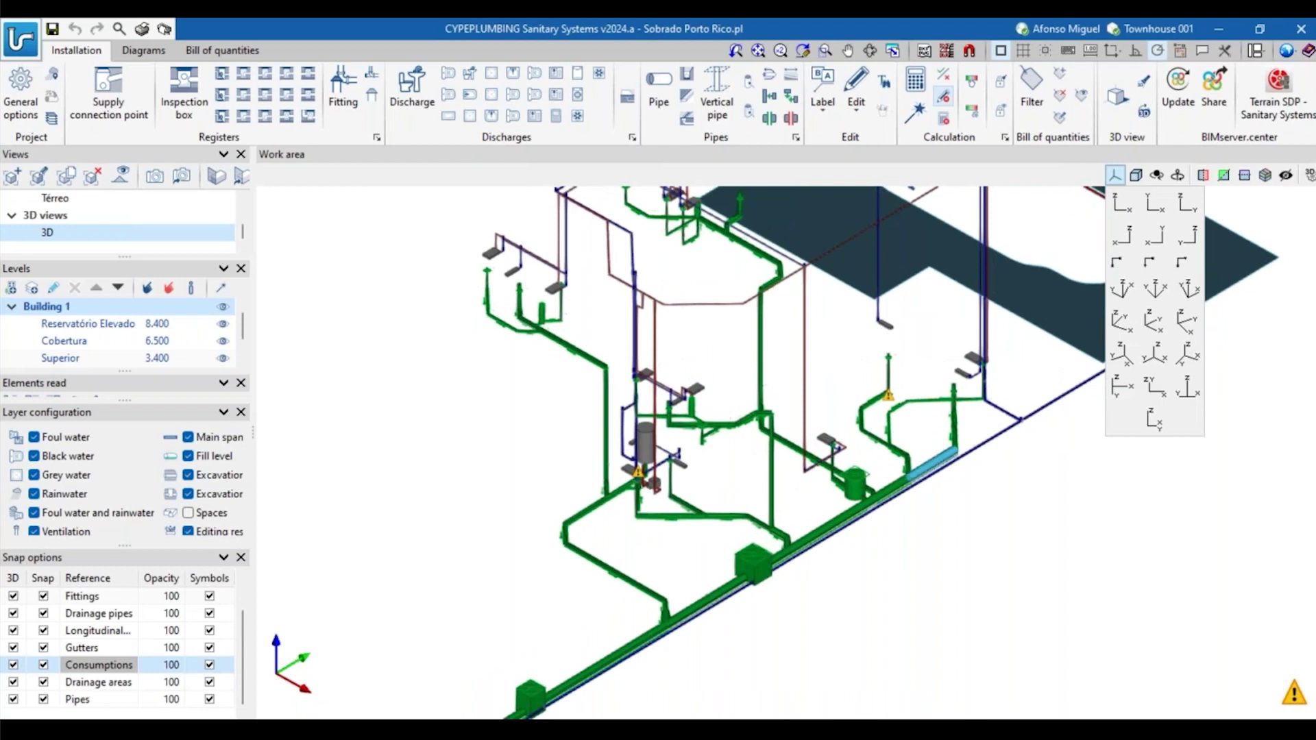
{"action": "middle_click_drag", "start_coordinate": [988, 554], "coordinate": [981, 547]}
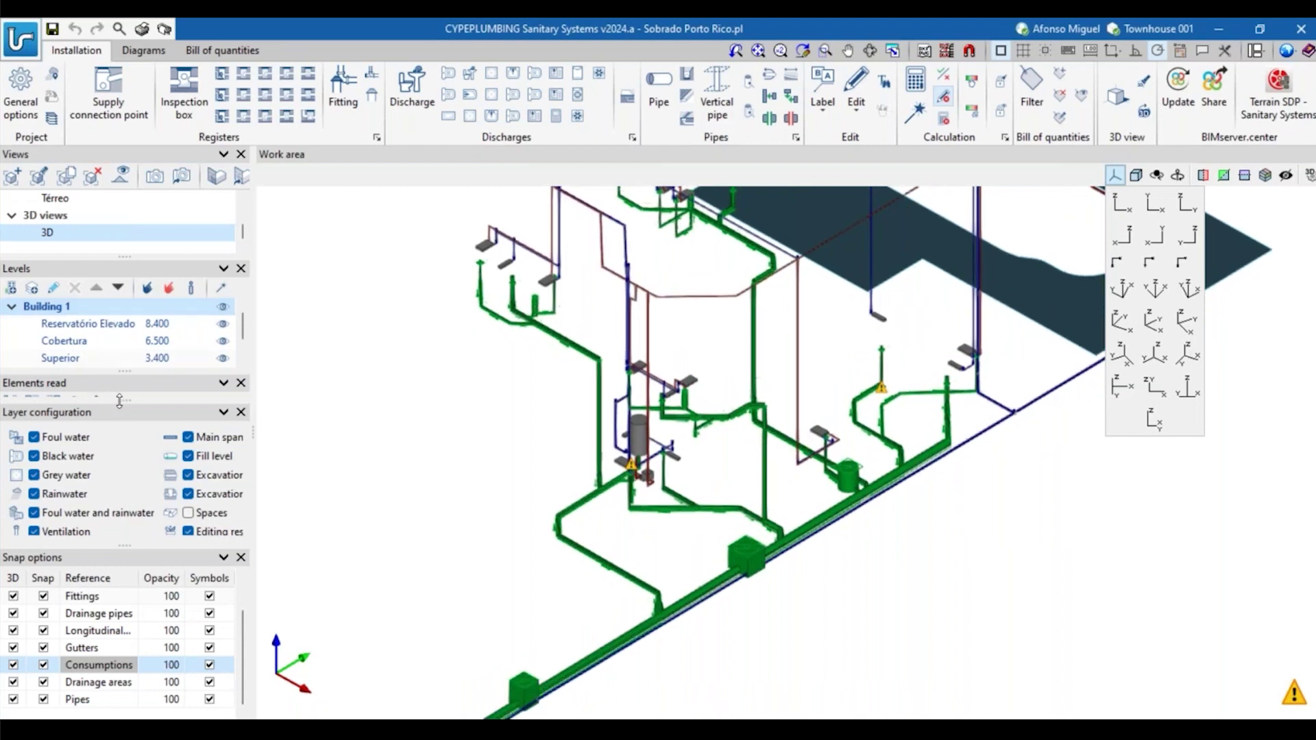
Collapse the architectural model and hide the Instalações de água fria model, isolating the drainage network.
{"action": "left_click_drag", "start_coordinate": [120, 401], "coordinate": [120, 469]}
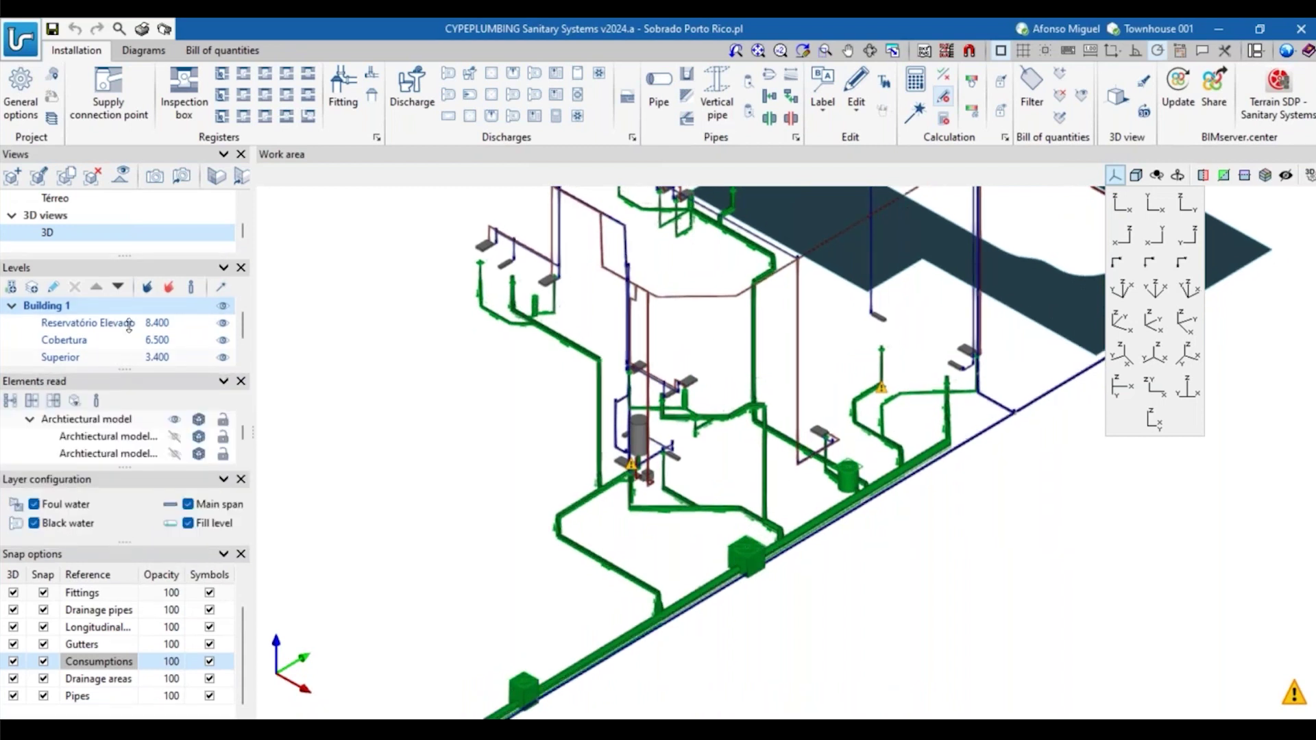
{"action": "left_click_drag", "start_coordinate": [129, 326], "coordinate": [129, 321]}
{"action": "scroll", "coordinate": [170, 423], "scroll_direction": "down", "scroll_amount": 10}
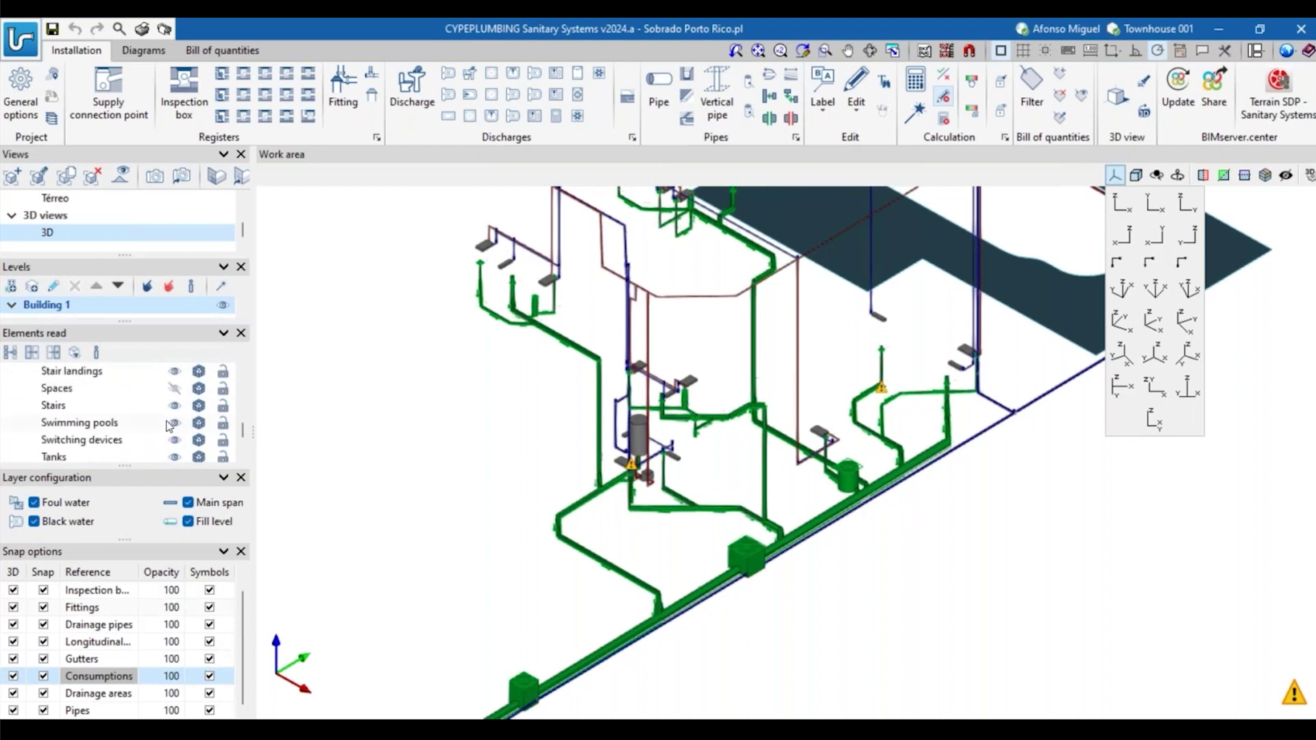
{"action": "scroll", "coordinate": [169, 426], "scroll_direction": "up", "scroll_amount": 10}
{"action": "scroll", "coordinate": [196, 412], "scroll_direction": "up", "scroll_amount": 5}
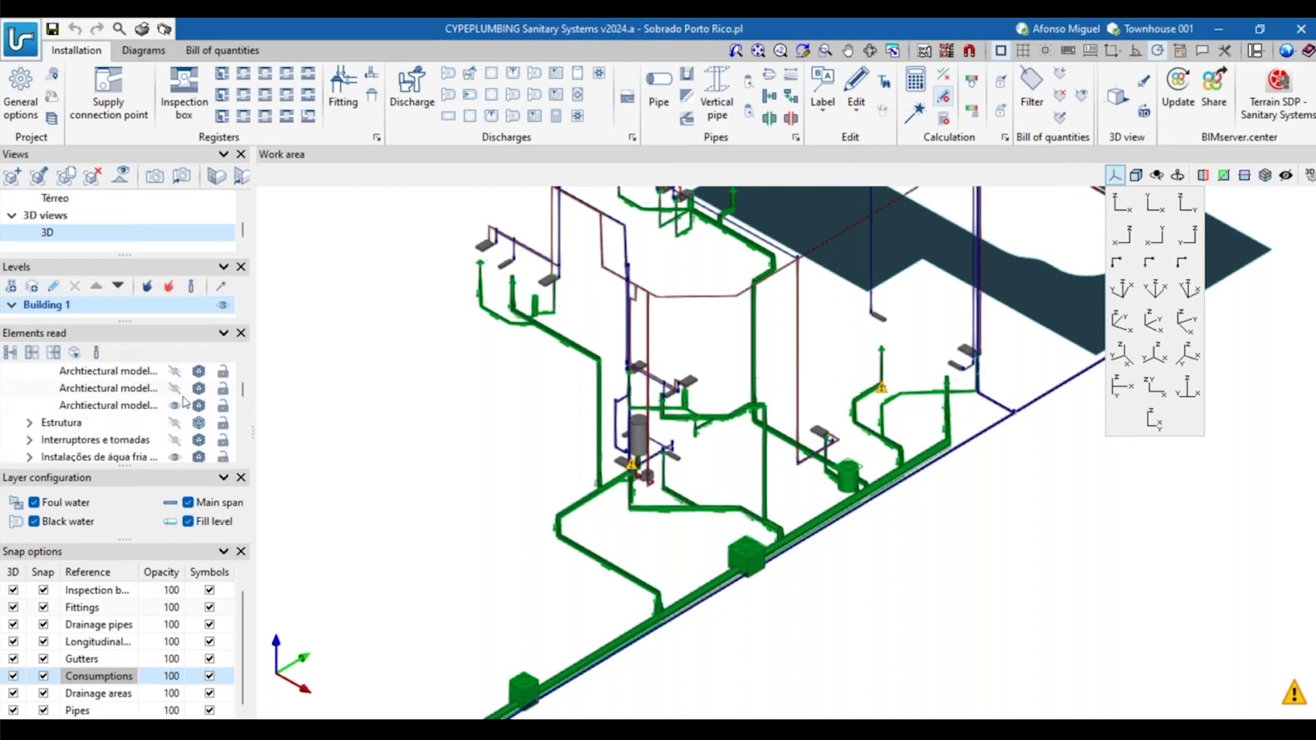
{"action": "left_click", "coordinate": [30, 389]}
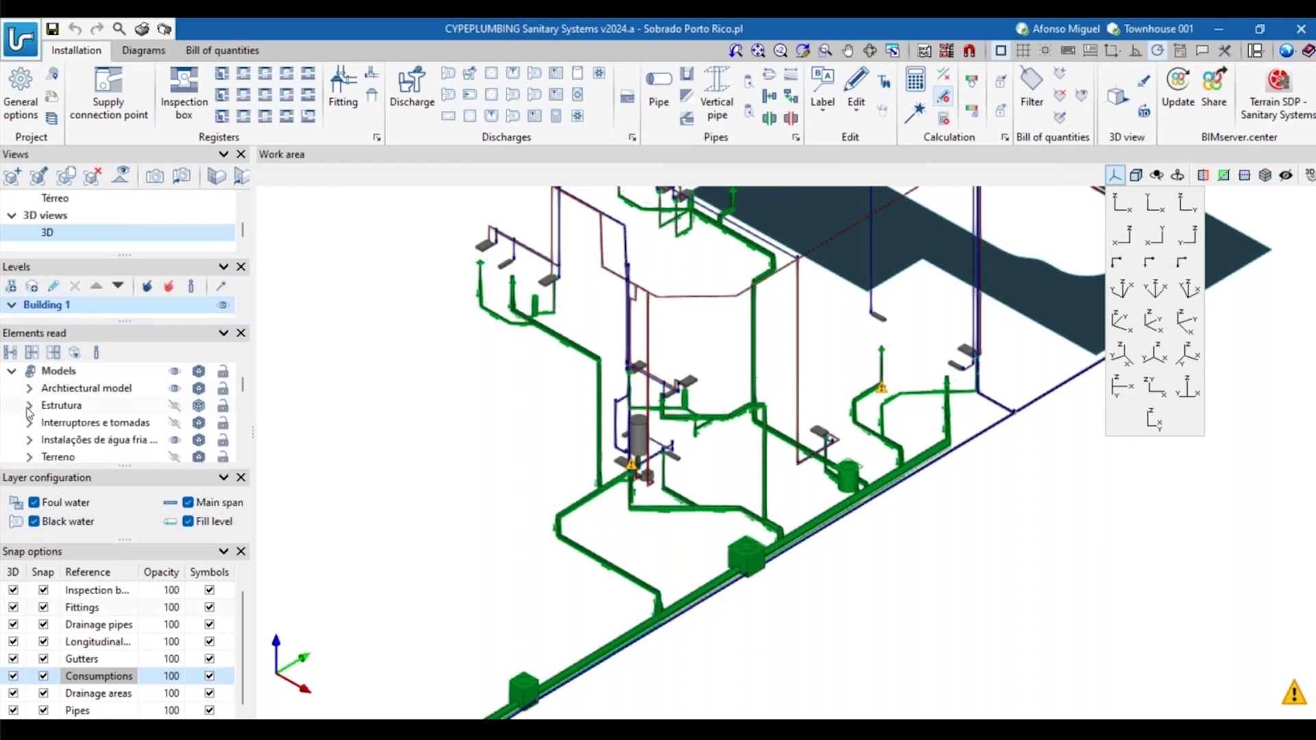
{"action": "left_click", "coordinate": [174, 441]}
Examine the isolated drainage network, from the branches down to the main collector and its inspection boxes.
{"action": "middle_click_drag", "start_coordinate": [737, 573], "coordinate": [878, 554]}
{"action": "scroll", "coordinate": [885, 584], "scroll_direction": "down", "scroll_amount": 3}
{"action": "scroll", "coordinate": [916, 585], "scroll_direction": "up", "scroll_amount": 1}
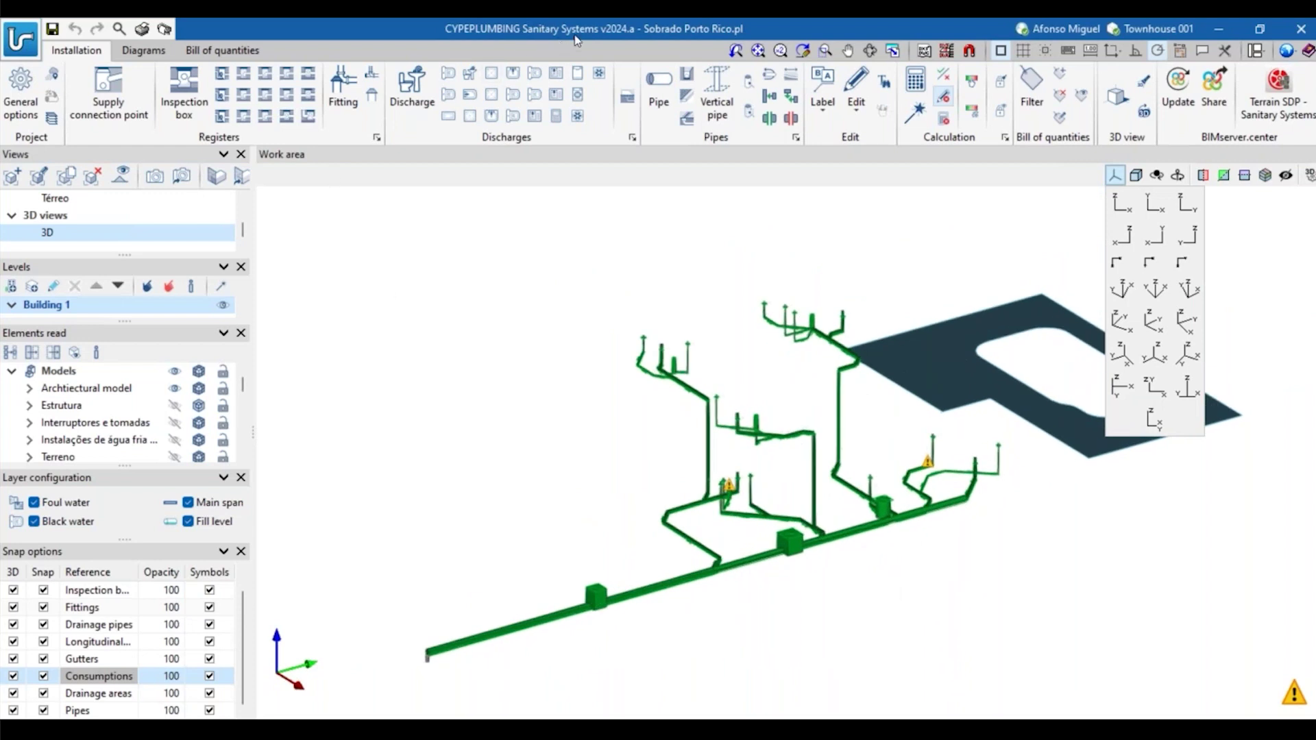
{"action": "scroll", "coordinate": [850, 608], "scroll_direction": "up", "scroll_amount": 2}
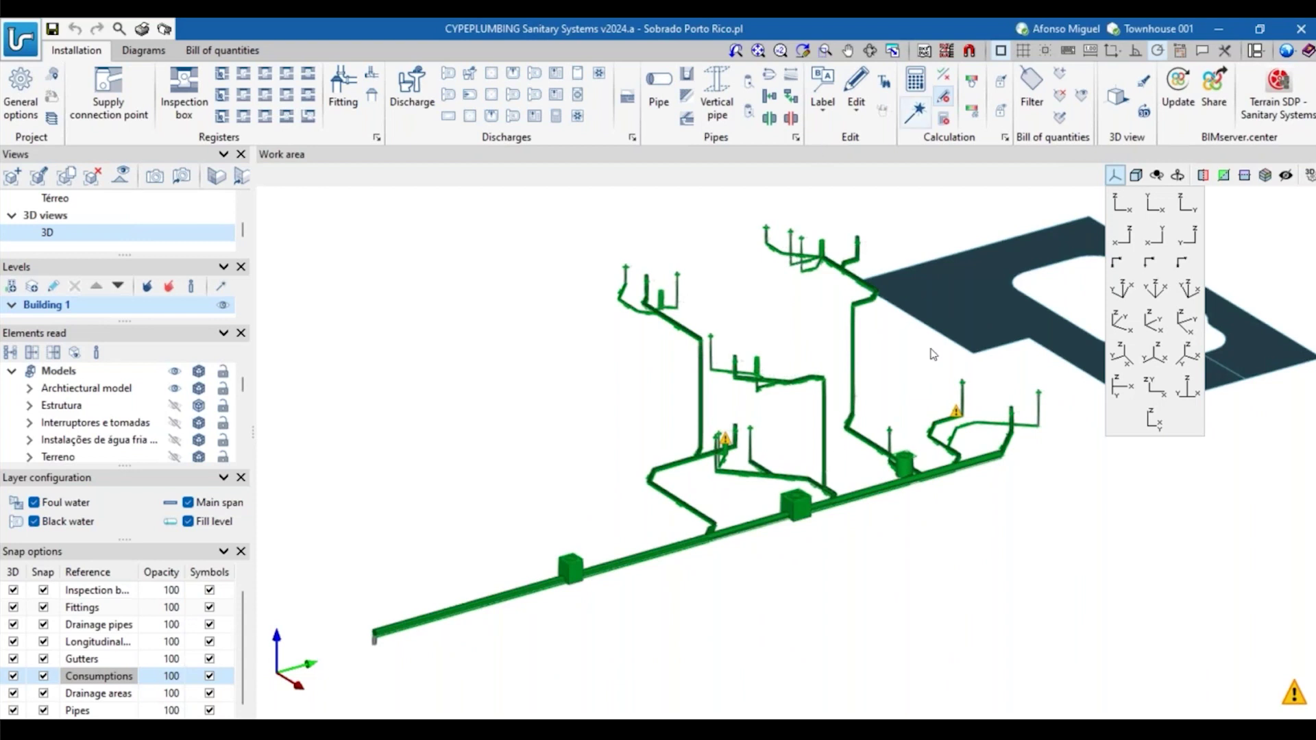
{"action": "mouse_move", "coordinate": [933, 520]}
{"action": "middle_mouse_down"}
{"action": "mouse_move", "coordinate": [953, 493]}
{"action": "mouse_move", "coordinate": [940, 512]}
{"action": "middle_mouse_up"}
{"action": "scroll", "coordinate": [814, 537], "scroll_direction": "up", "scroll_amount": 4}
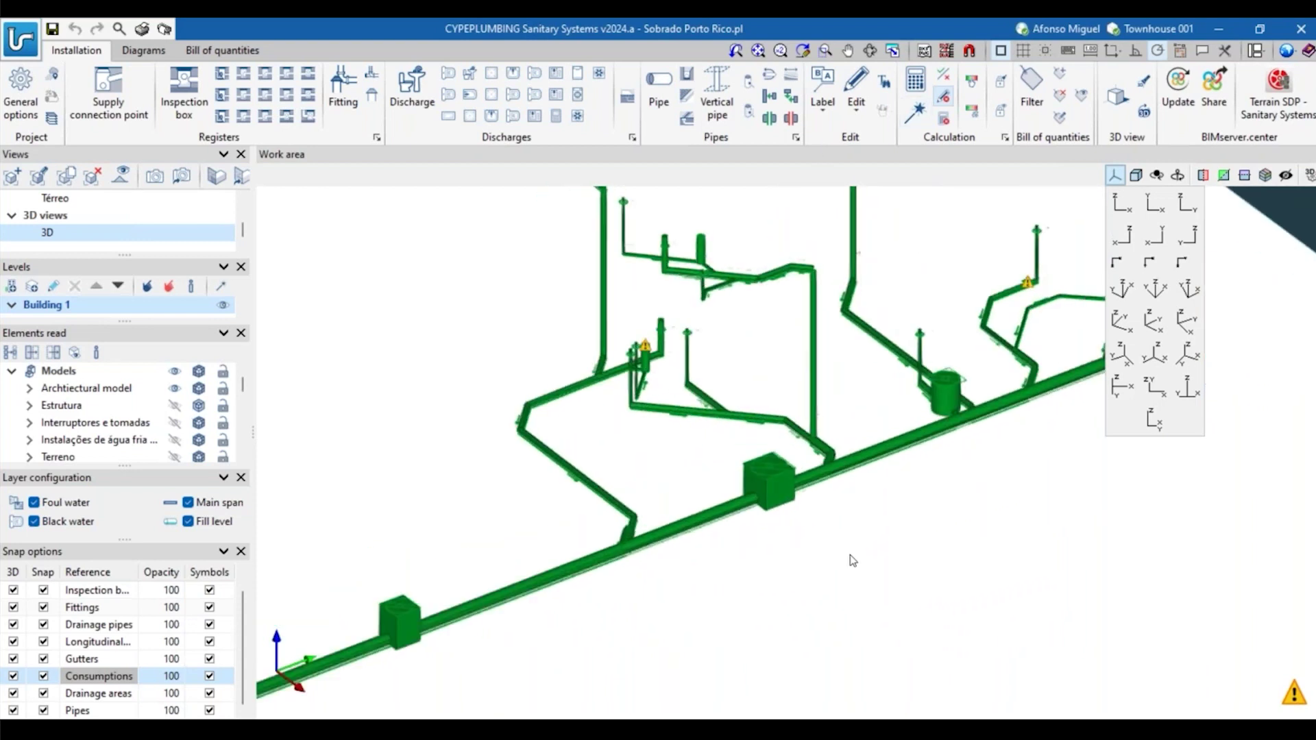
{"action": "middle_click_drag", "start_coordinate": [770, 553], "coordinate": [687, 644], "text": "shift"}
{"action": "scroll", "coordinate": [687, 645], "scroll_direction": "up", "scroll_amount": 2}
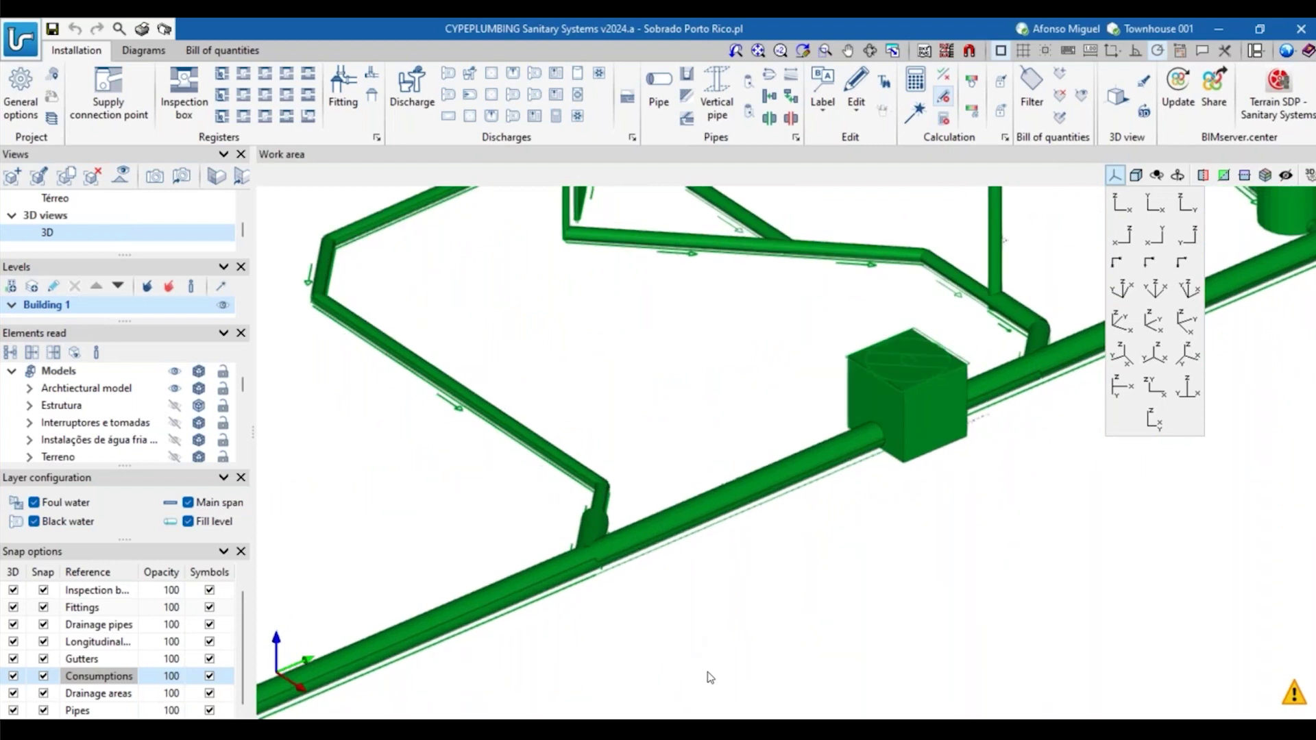
{"action": "scroll", "coordinate": [687, 645], "scroll_direction": "up", "scroll_amount": 2}
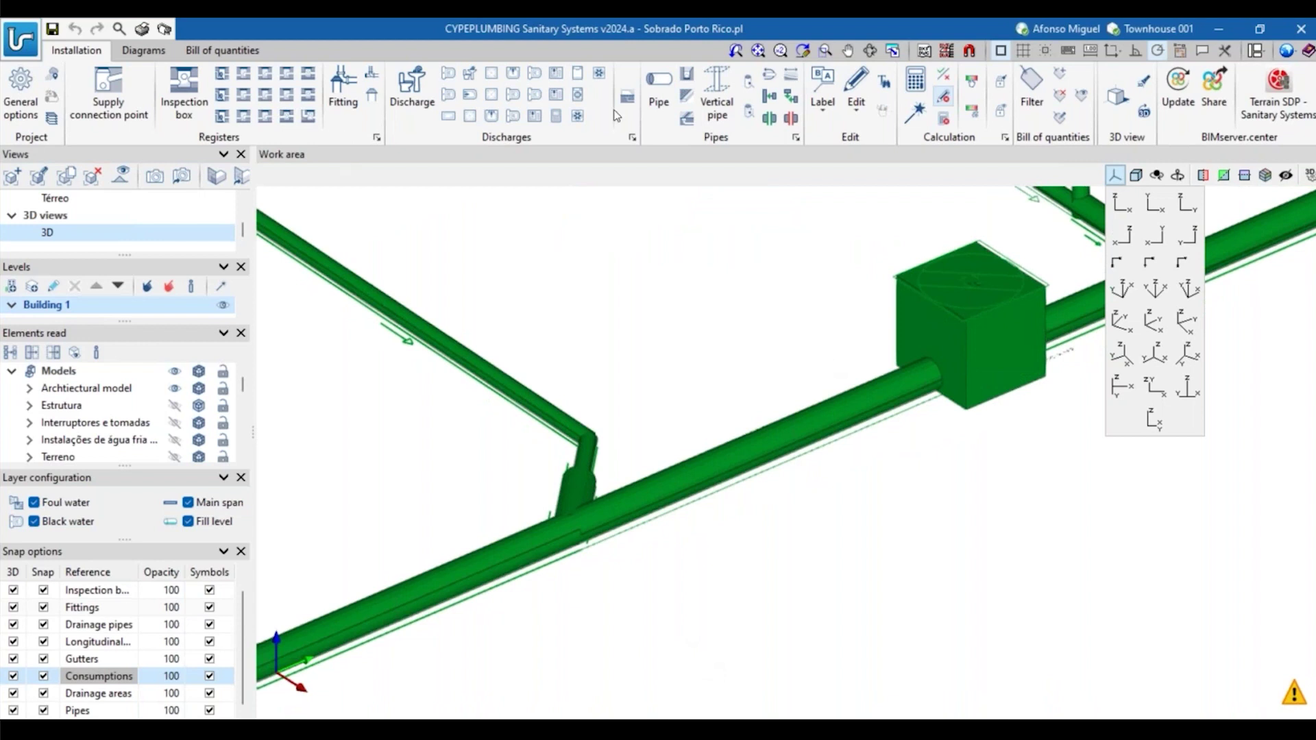
Delete the main collector span between the lower branch connection and the middle inspection box.
{"action": "left_click", "coordinate": [857, 93]}
{"action": "left_click", "coordinate": [890, 222]}
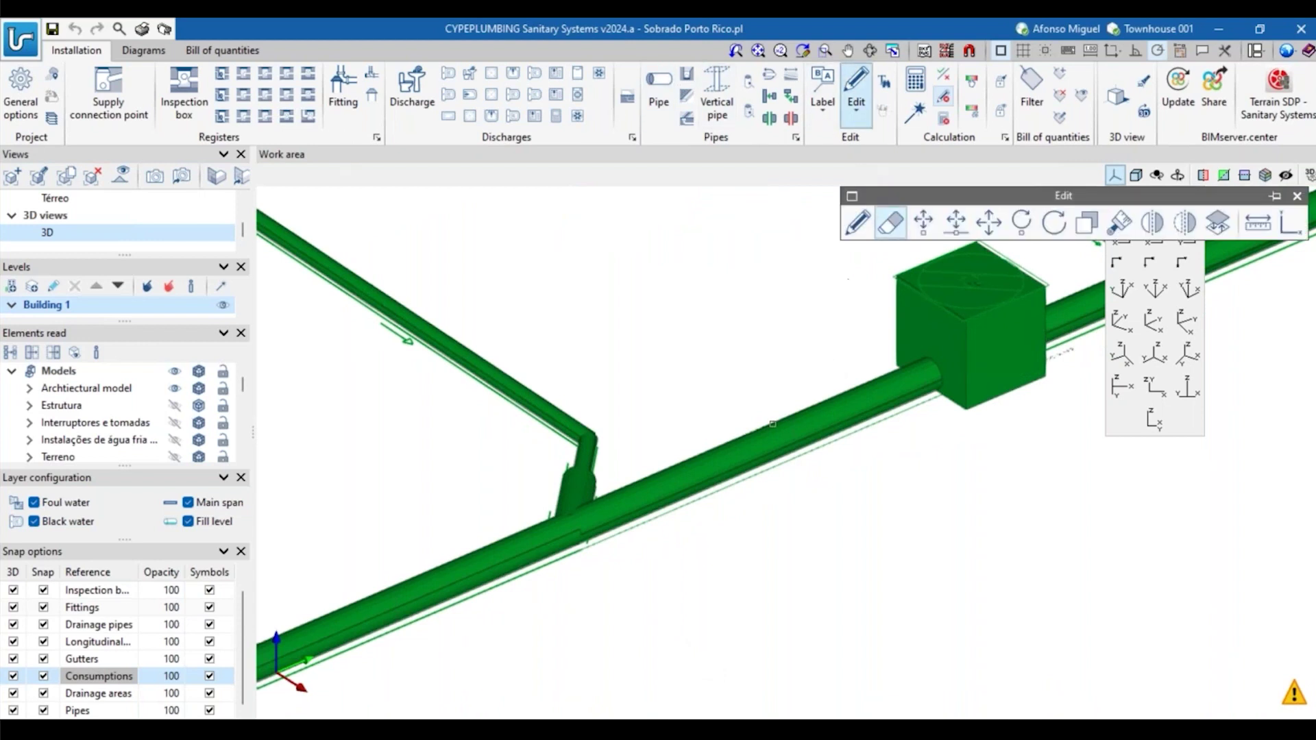
{"action": "left_click_drag", "start_coordinate": [743, 371], "coordinate": [692, 554]}
{"action": "right_click", "coordinate": [784, 511]}
{"action": "mouse_move", "coordinate": [681, 493]}
{"action": "middle_mouse_down", "text": "shift"}
{"action": "mouse_move", "coordinate": [643, 494]}
{"action": "mouse_move", "coordinate": [632, 520]}
{"action": "mouse_move", "coordinate": [785, 484]}
{"action": "mouse_move", "coordinate": [754, 521]}
{"action": "mouse_move", "coordinate": [576, 569]}
{"action": "middle_mouse_up", "text": "shift"}
{"action": "scroll", "coordinate": [695, 521], "scroll_direction": "up", "scroll_amount": 1}
{"action": "middle_click_drag", "start_coordinate": [672, 427], "coordinate": [673, 410]}
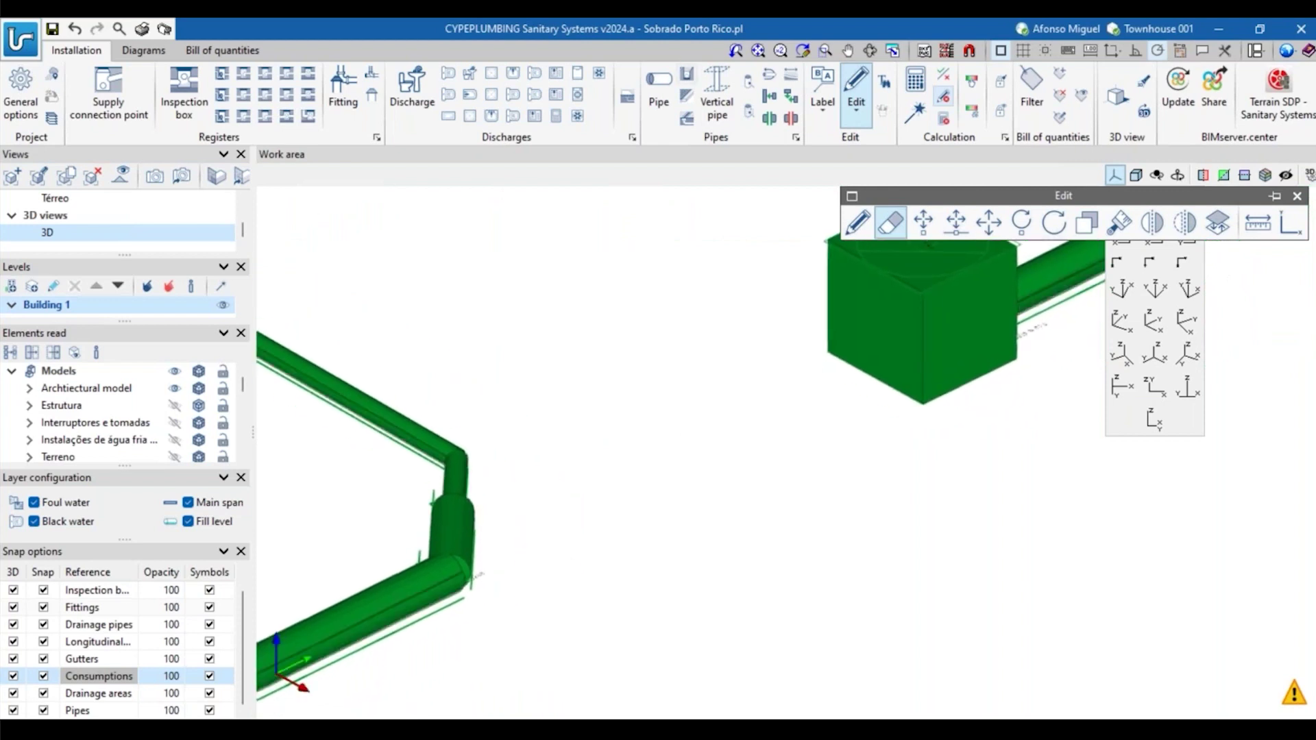
Configure a new horizontal foul water pipe as Ramal de descarga (2%).
{"action": "left_click", "coordinate": [662, 99]}
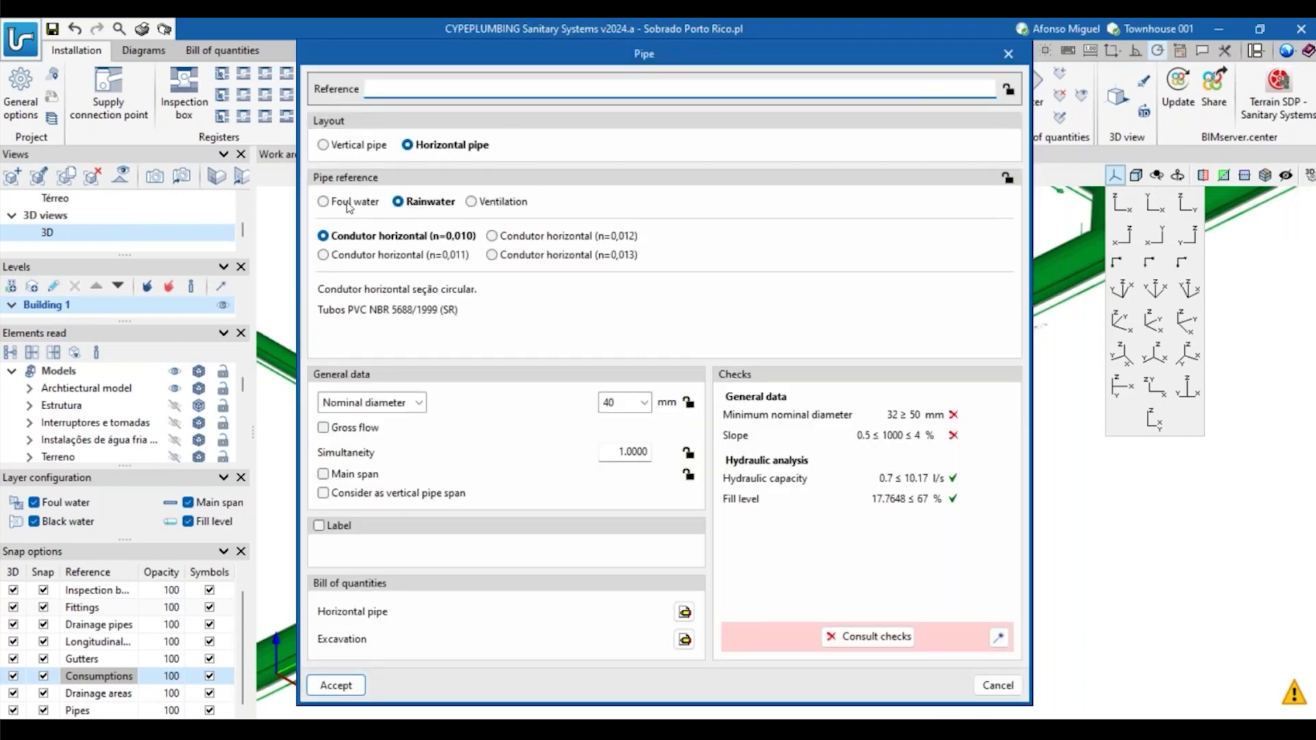
{"action": "left_click", "coordinate": [348, 204]}
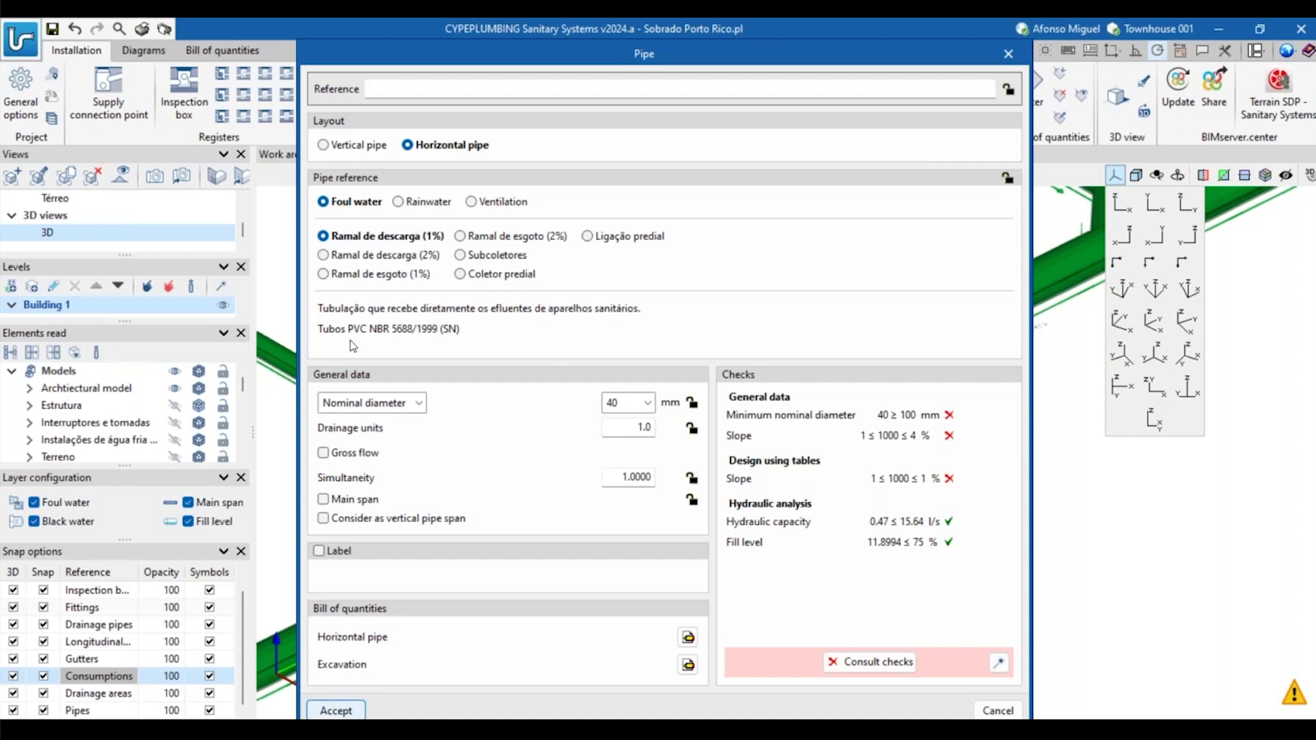
{"action": "left_click", "coordinate": [356, 255]}
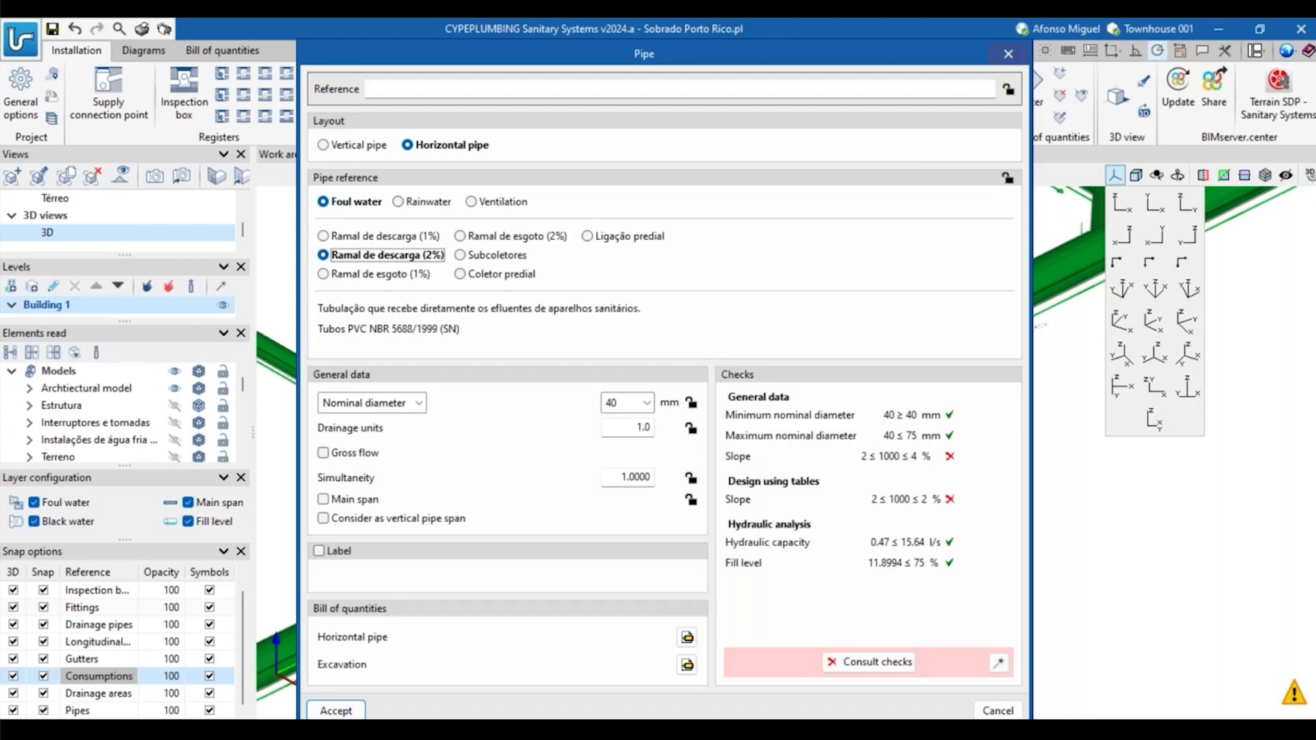
{"action": "left_click", "coordinate": [340, 711]}
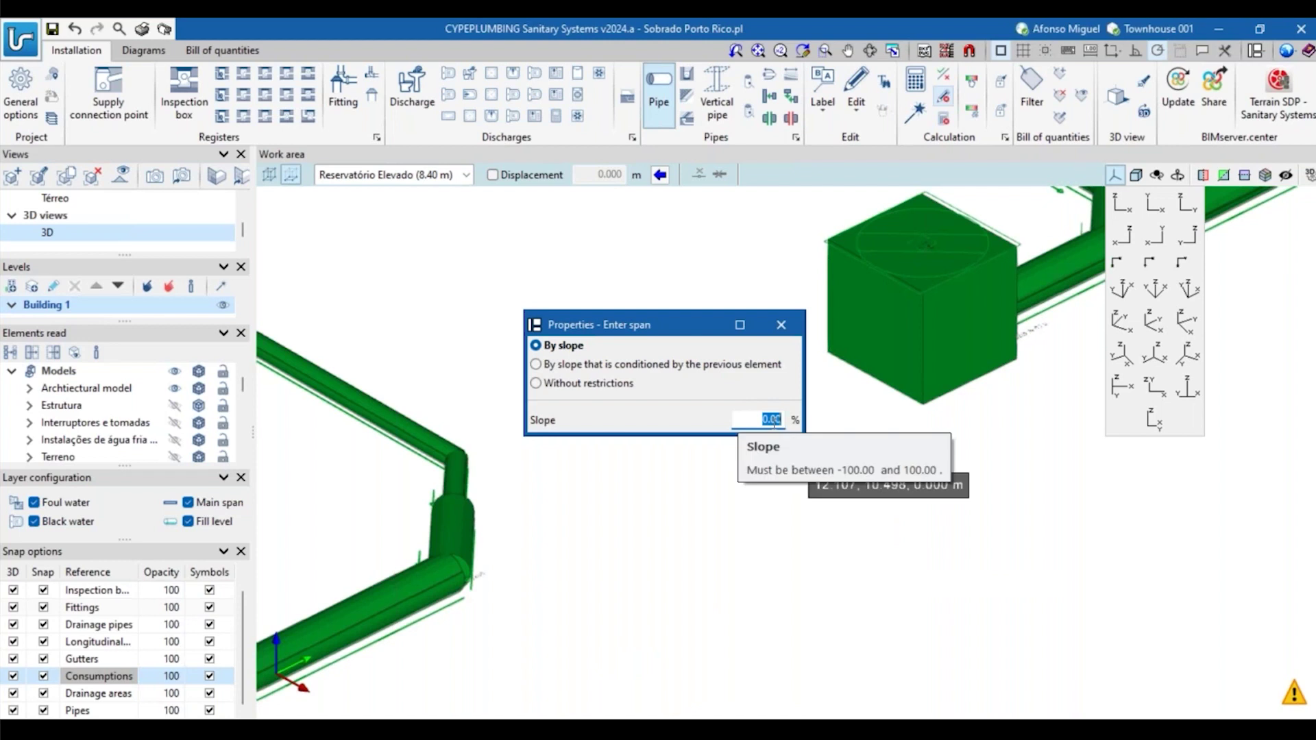
Set the new pipe span to be entered without restrictions and view the gap from the side.
{"action": "left_click", "coordinate": [537, 365]}
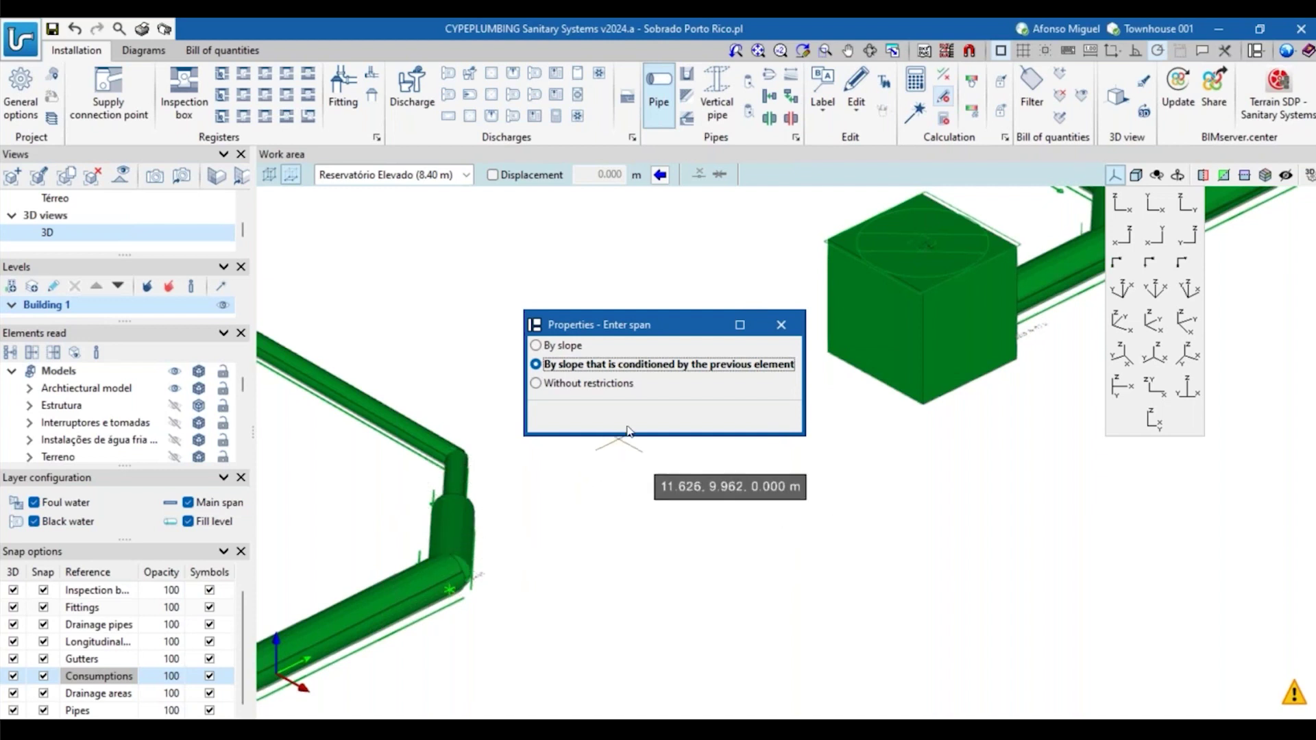
{"action": "left_click", "coordinate": [538, 384]}
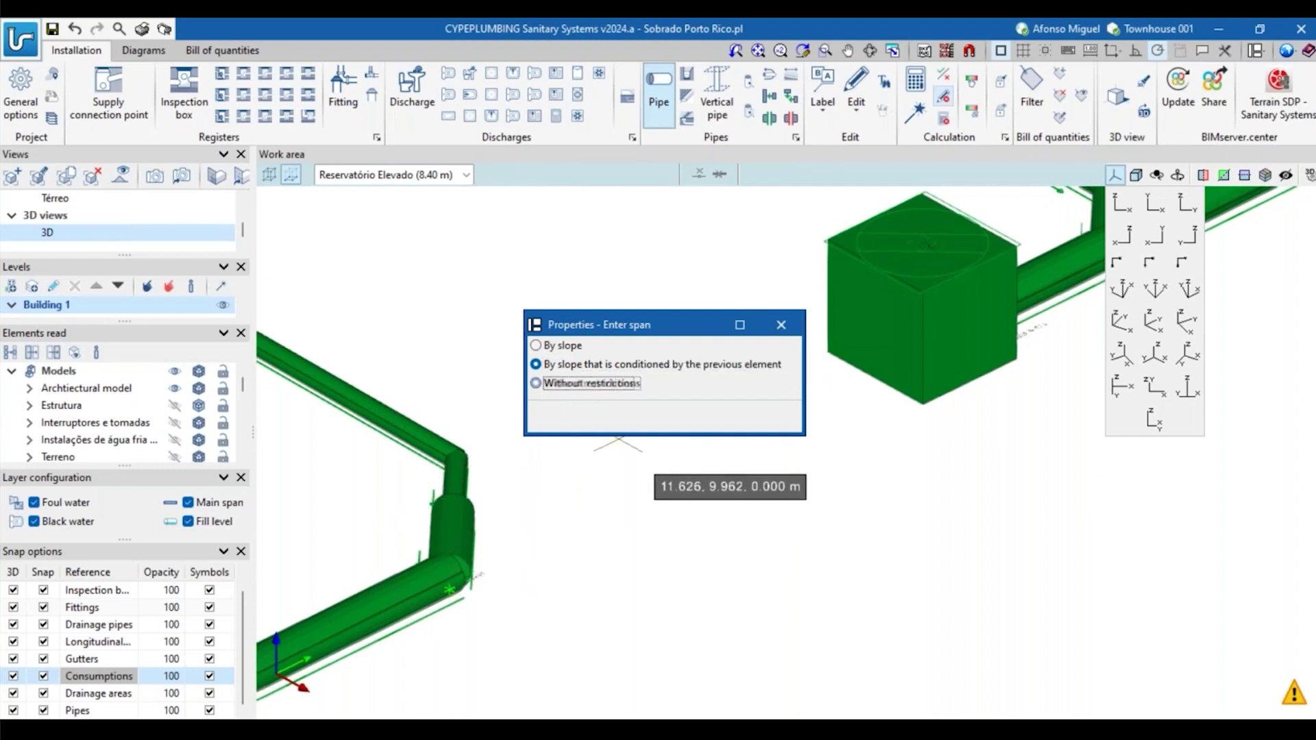
{"action": "middle_click_drag", "start_coordinate": [850, 509], "coordinate": [799, 550], "text": "shift"}
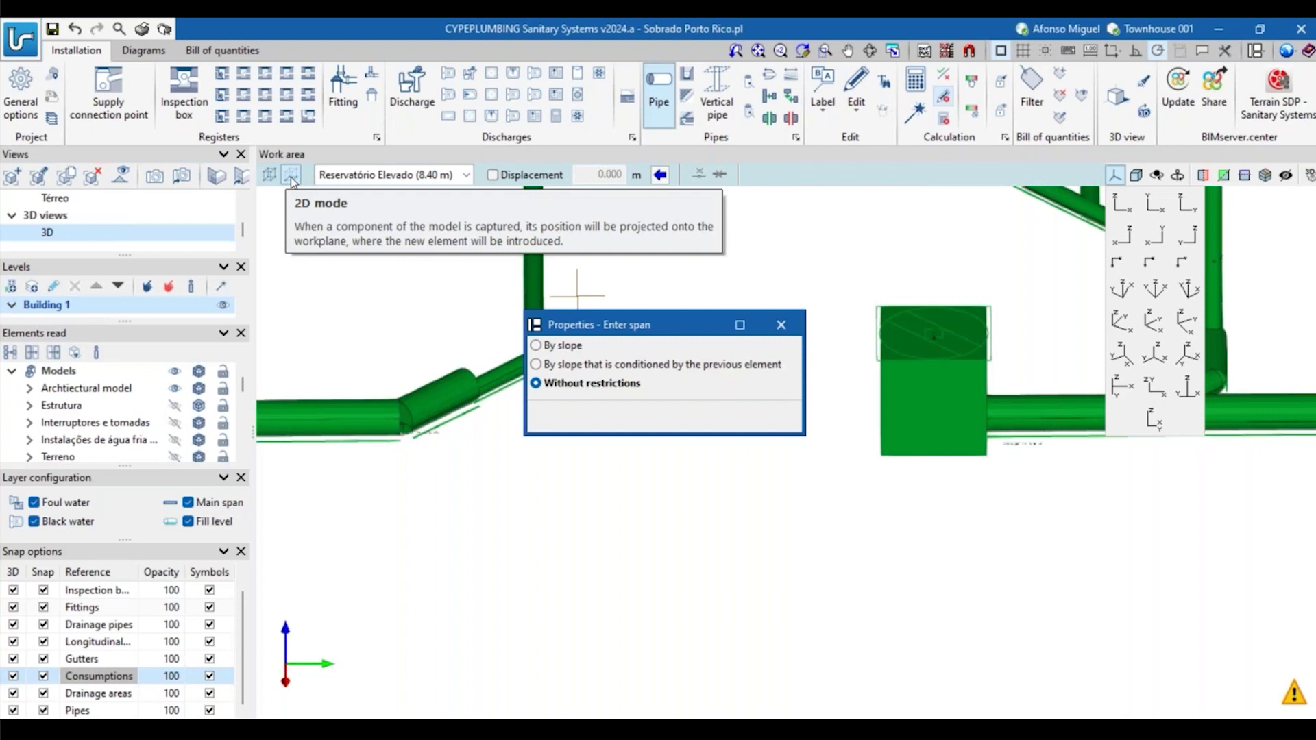
Try the 2D workplane settings, selecting Reservatório Elevado (8.40 m) and enabling displacement while checking the building's levels and floor views.
{"action": "left_click", "coordinate": [449, 175]}
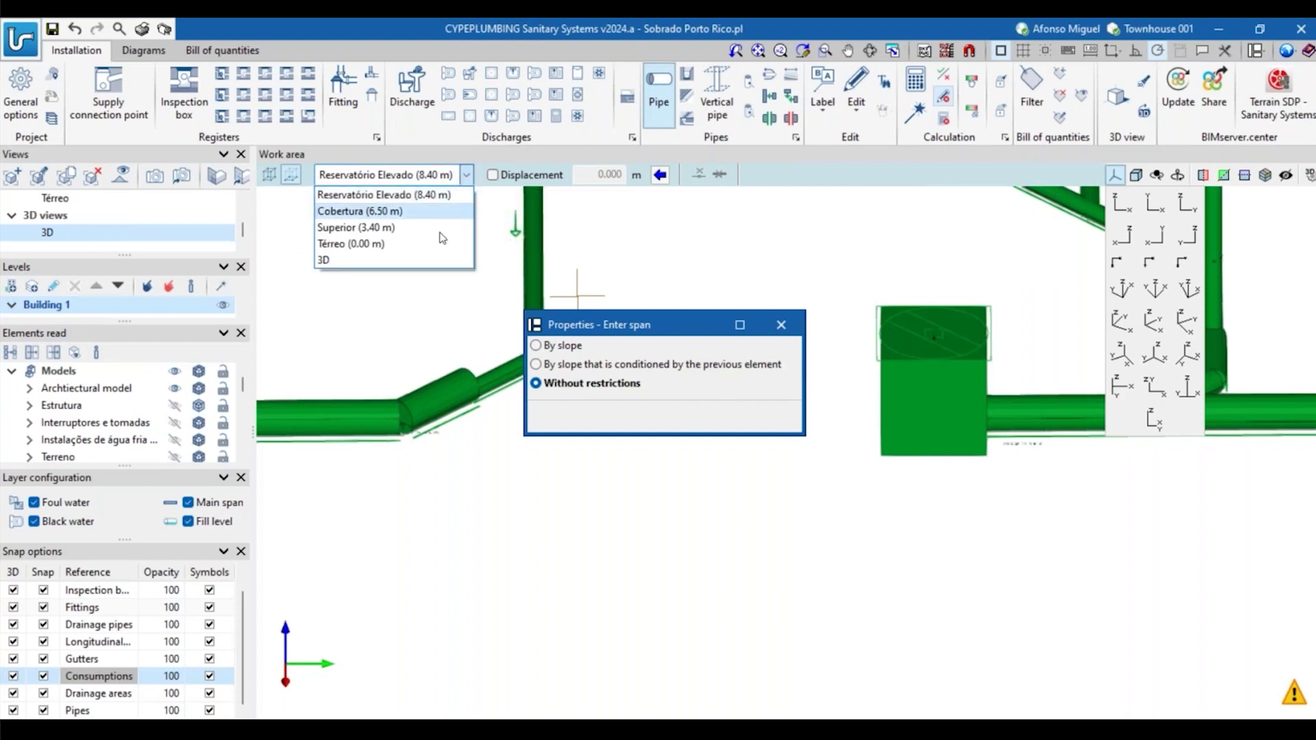
{"action": "left_click", "coordinate": [384, 194]}
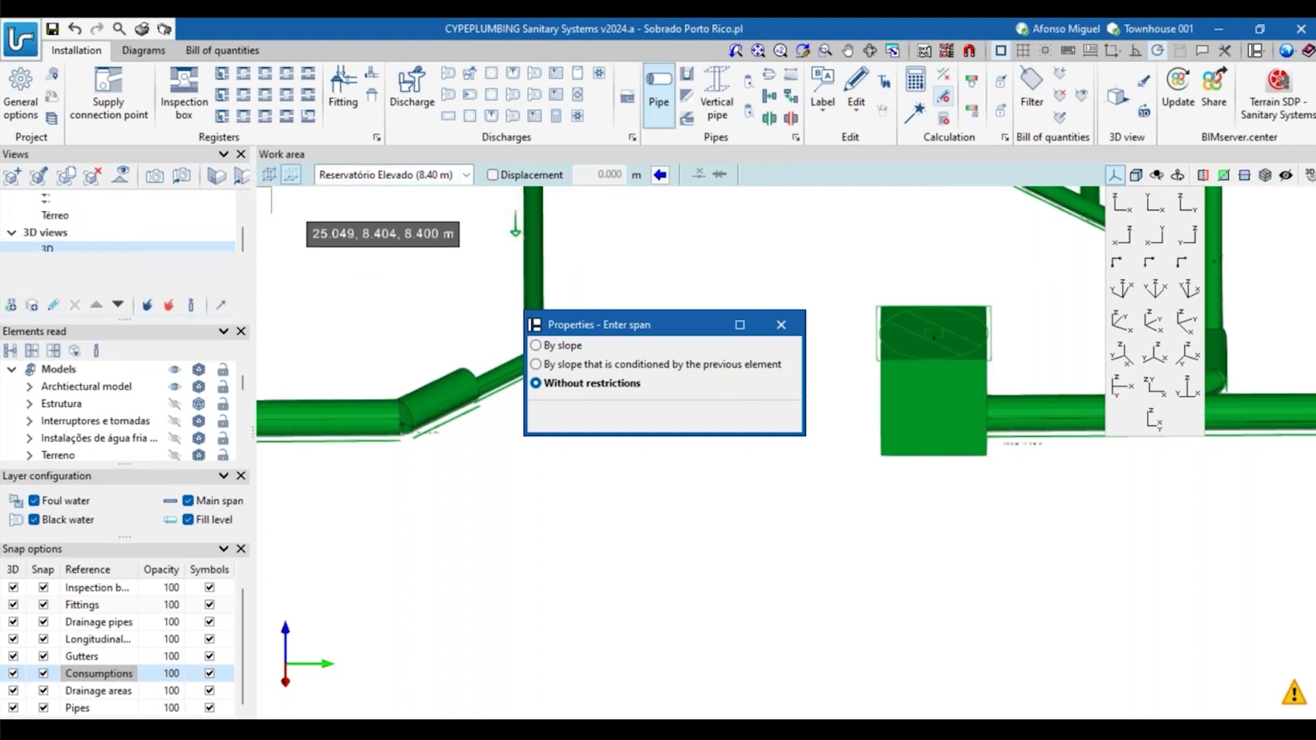
{"action": "left_click", "coordinate": [123, 287]}
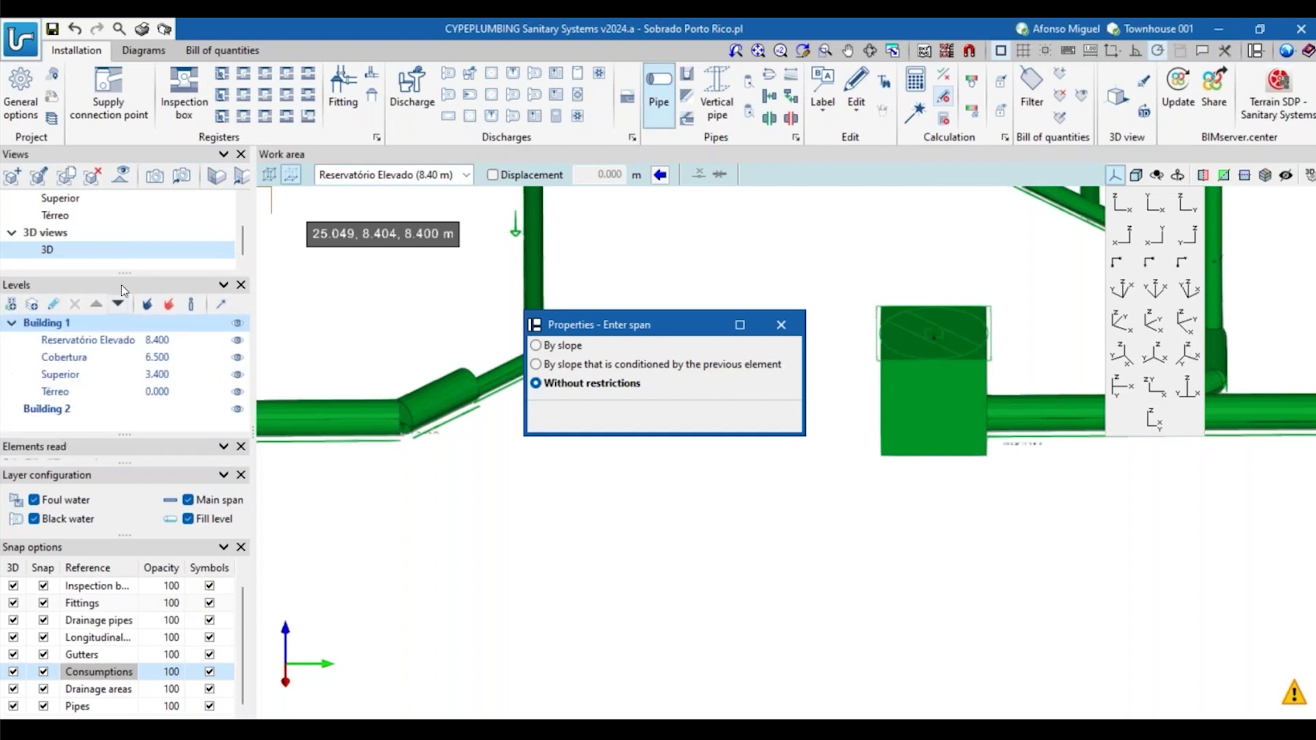
{"action": "left_click_drag", "start_coordinate": [133, 365], "coordinate": [132, 407]}
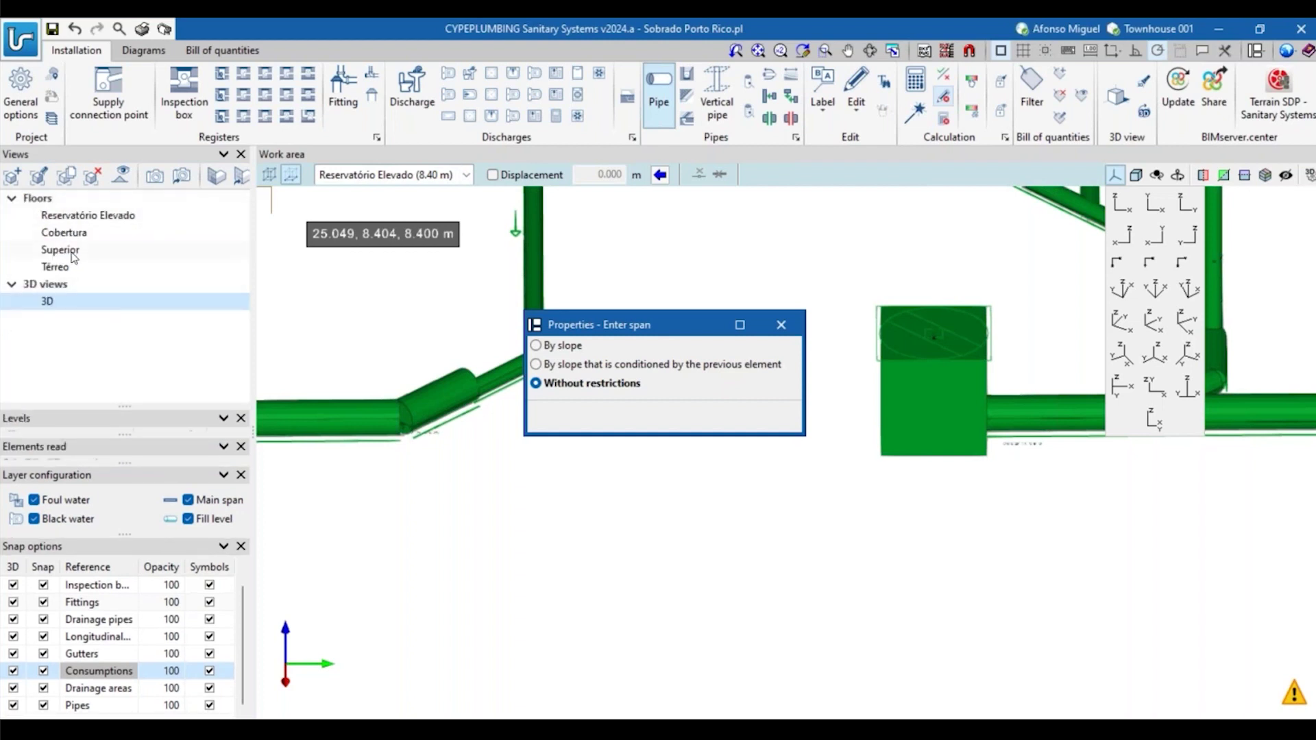
{"action": "left_click", "coordinate": [493, 175]}
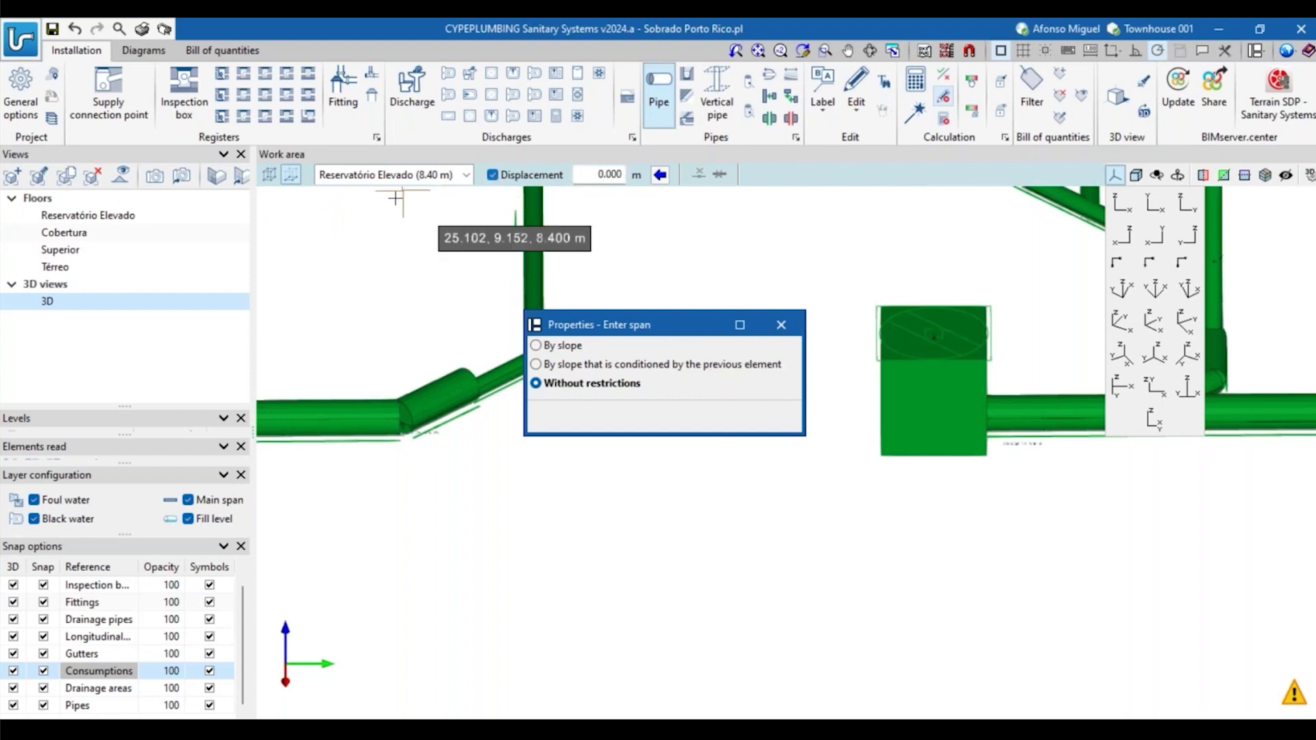
Switch pipe entry to 3D mode and move the span properties clear of the gap before the inspection box.
{"action": "left_click", "coordinate": [269, 177]}
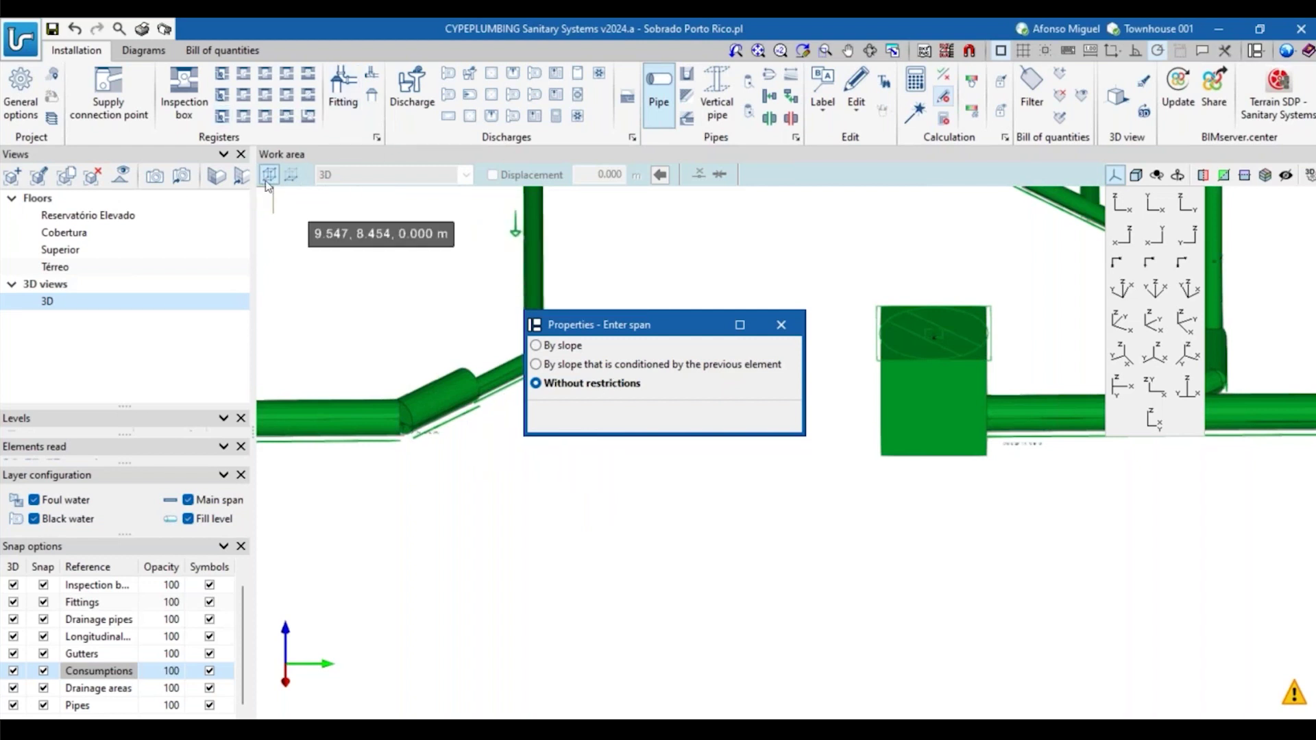
{"action": "left_click_drag", "start_coordinate": [649, 332], "coordinate": [457, 227]}
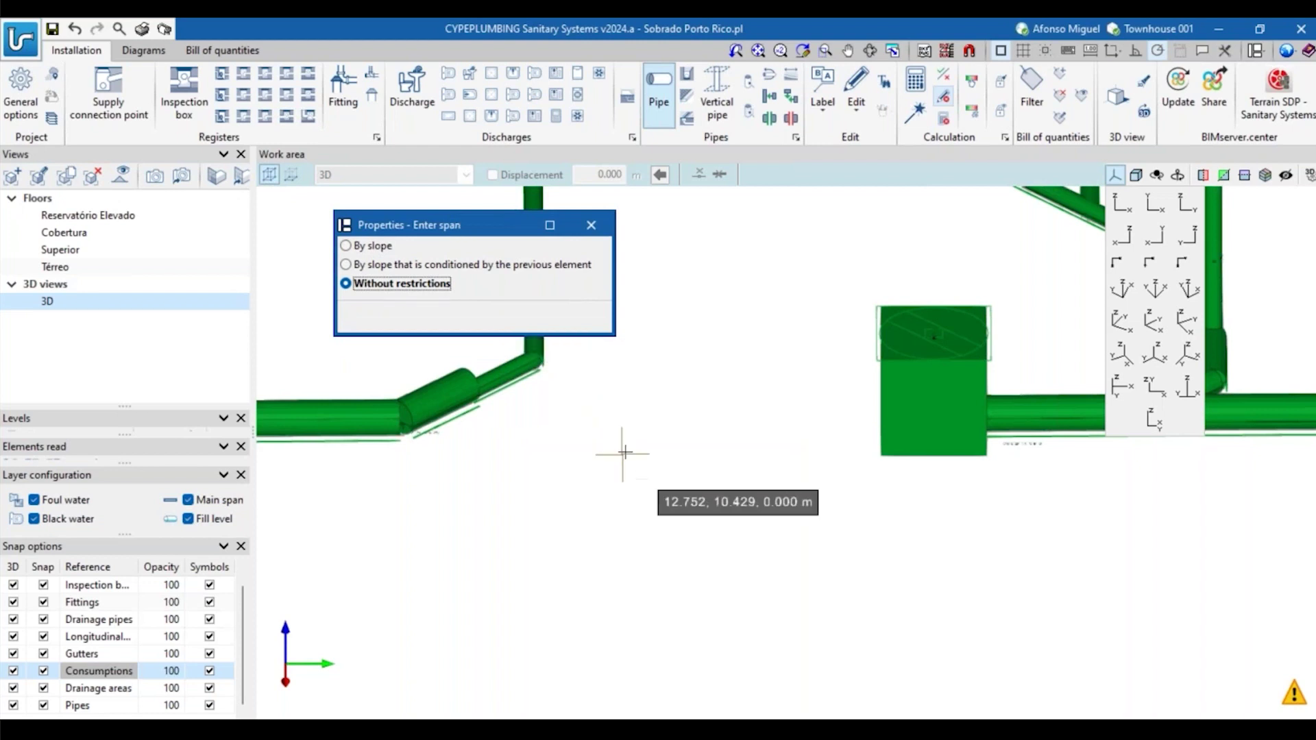
Start the new foul water span in 3D mode at the collector's open end, beneath the junction with the branch pipe.
{"action": "mouse_move", "coordinate": [623, 447]}
{"action": "middle_mouse_down", "text": "shift"}
{"action": "mouse_move", "coordinate": [711, 520]}
{"action": "mouse_move", "coordinate": [664, 536]}
{"action": "middle_mouse_up", "text": "shift"}
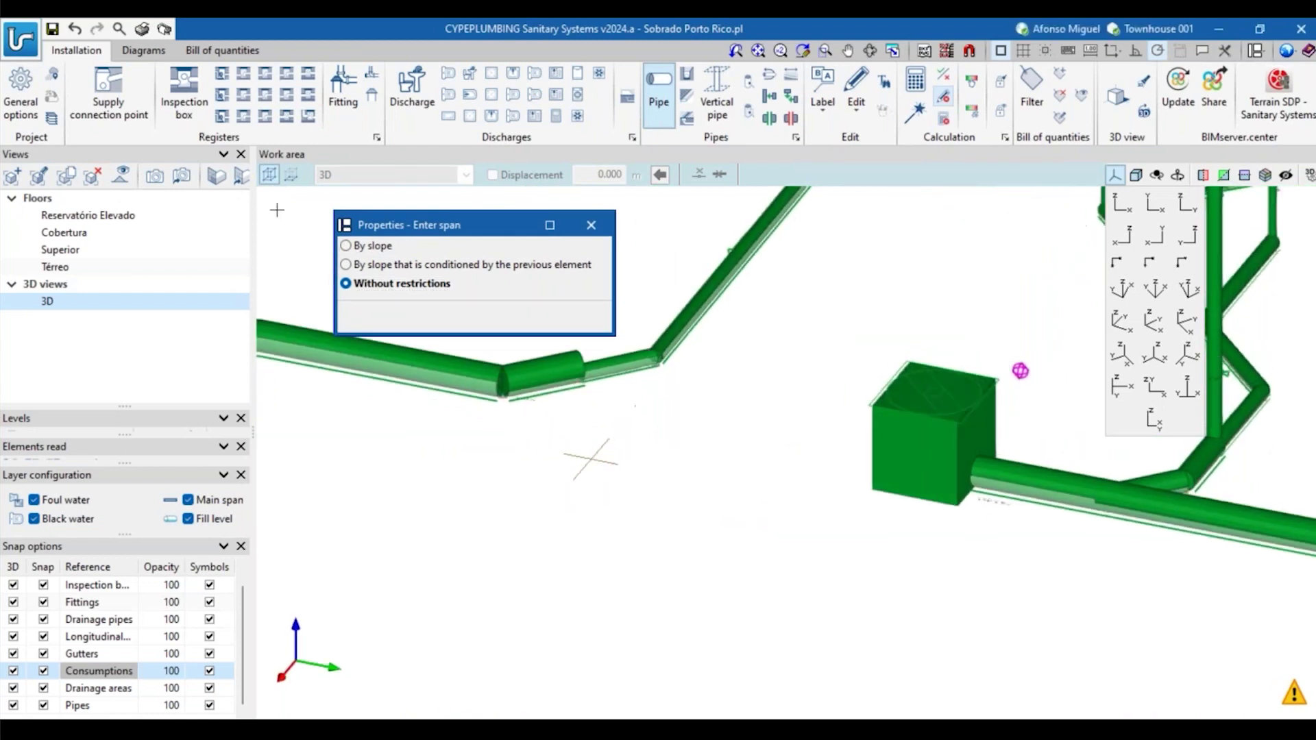
{"action": "left_click", "coordinate": [270, 175]}
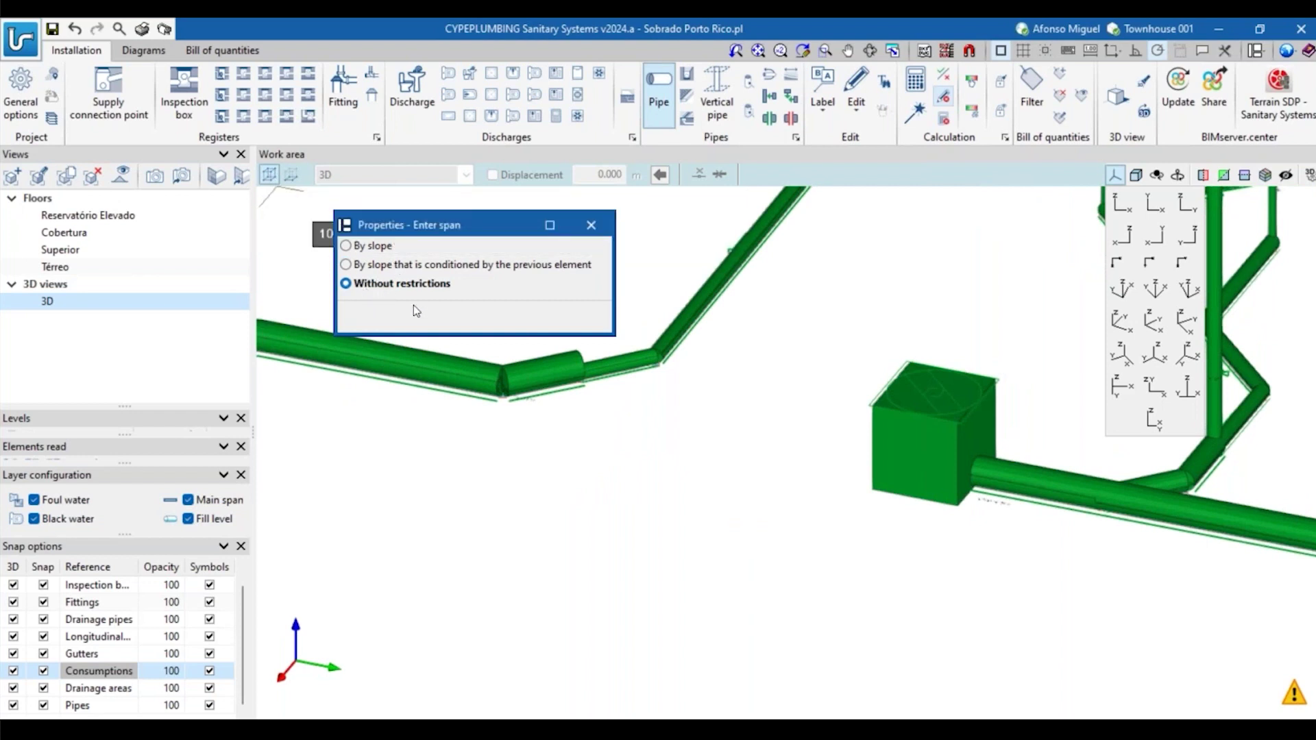
{"action": "scroll", "coordinate": [502, 412], "scroll_direction": "up", "scroll_amount": 4}
{"action": "scroll", "coordinate": [504, 406], "scroll_direction": "up", "scroll_amount": 1}
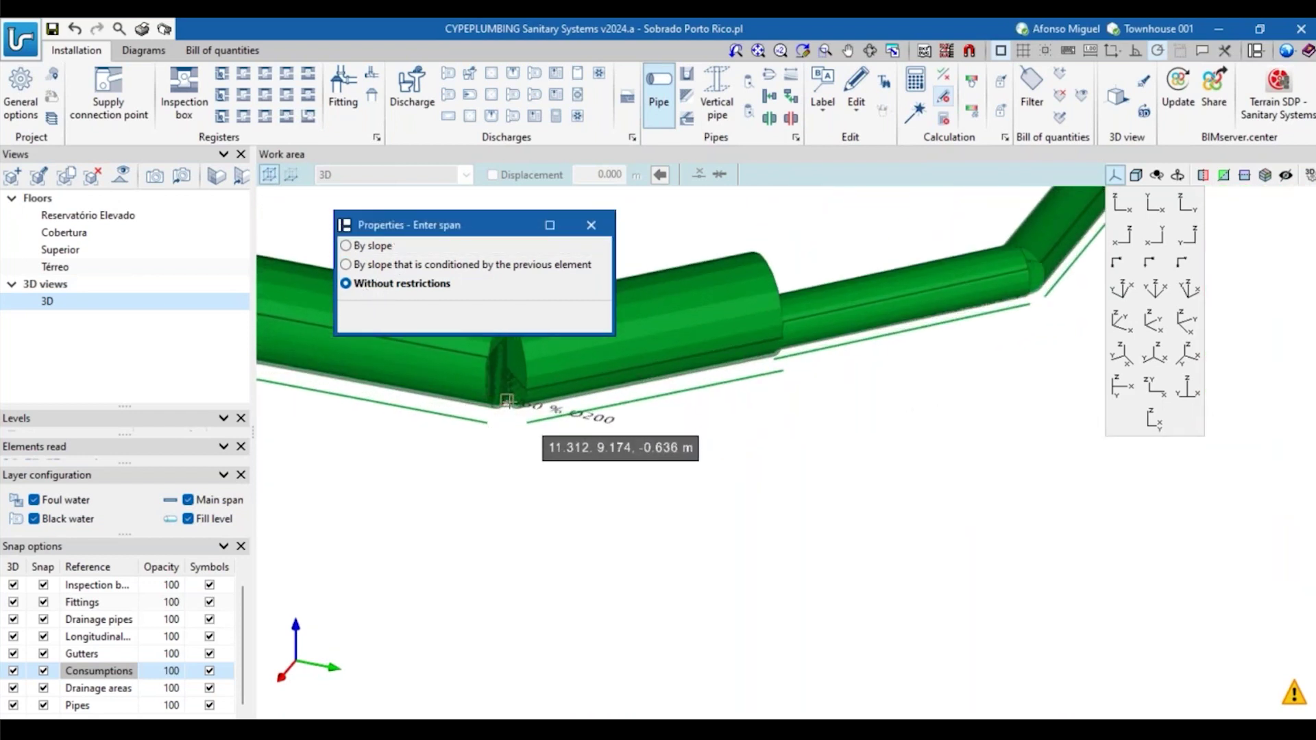
{"action": "left_click", "coordinate": [508, 403]}
Check the object snap settings and end the span at the collector's connection point inside the inspection box.
{"action": "scroll", "coordinate": [728, 438], "scroll_direction": "down", "scroll_amount": 5}
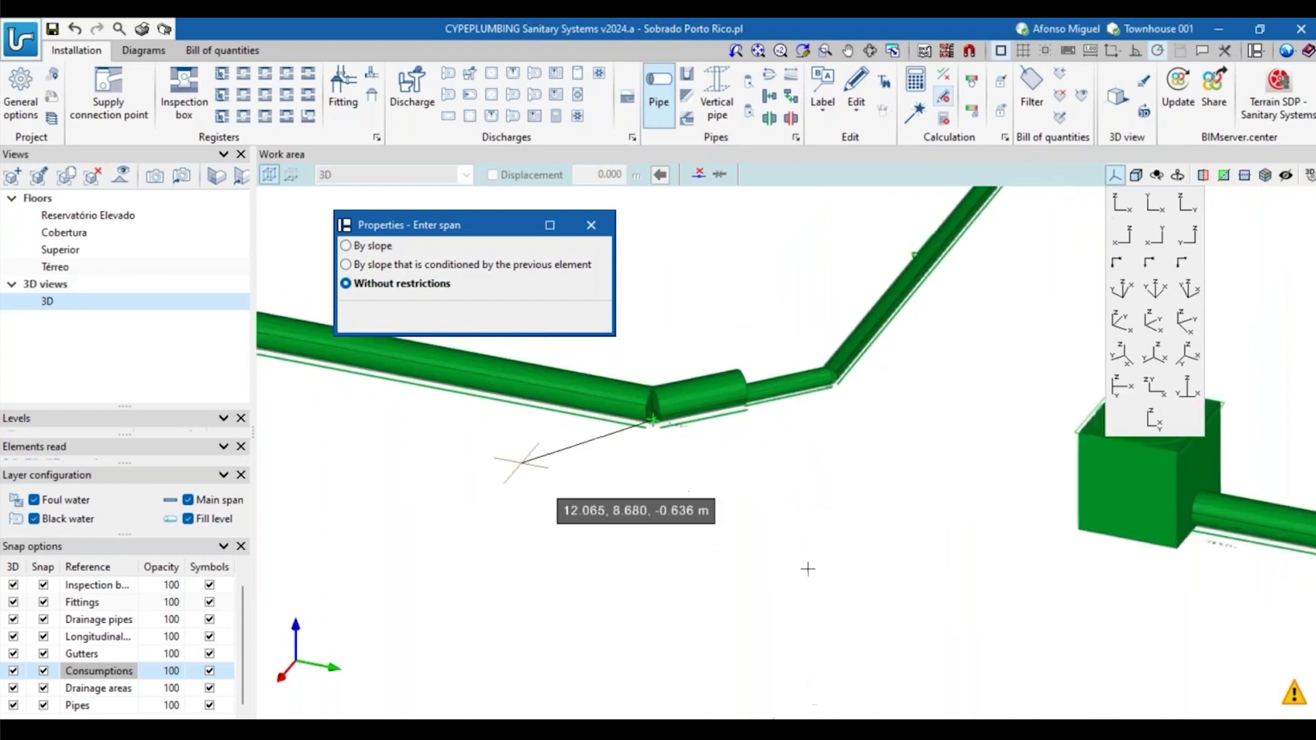
{"action": "middle_click_drag", "start_coordinate": [905, 602], "coordinate": [637, 535]}
{"action": "middle_click_drag", "start_coordinate": [902, 461], "coordinate": [866, 391], "text": "shift"}
{"action": "scroll", "coordinate": [877, 384], "scroll_direction": "up", "scroll_amount": 3}
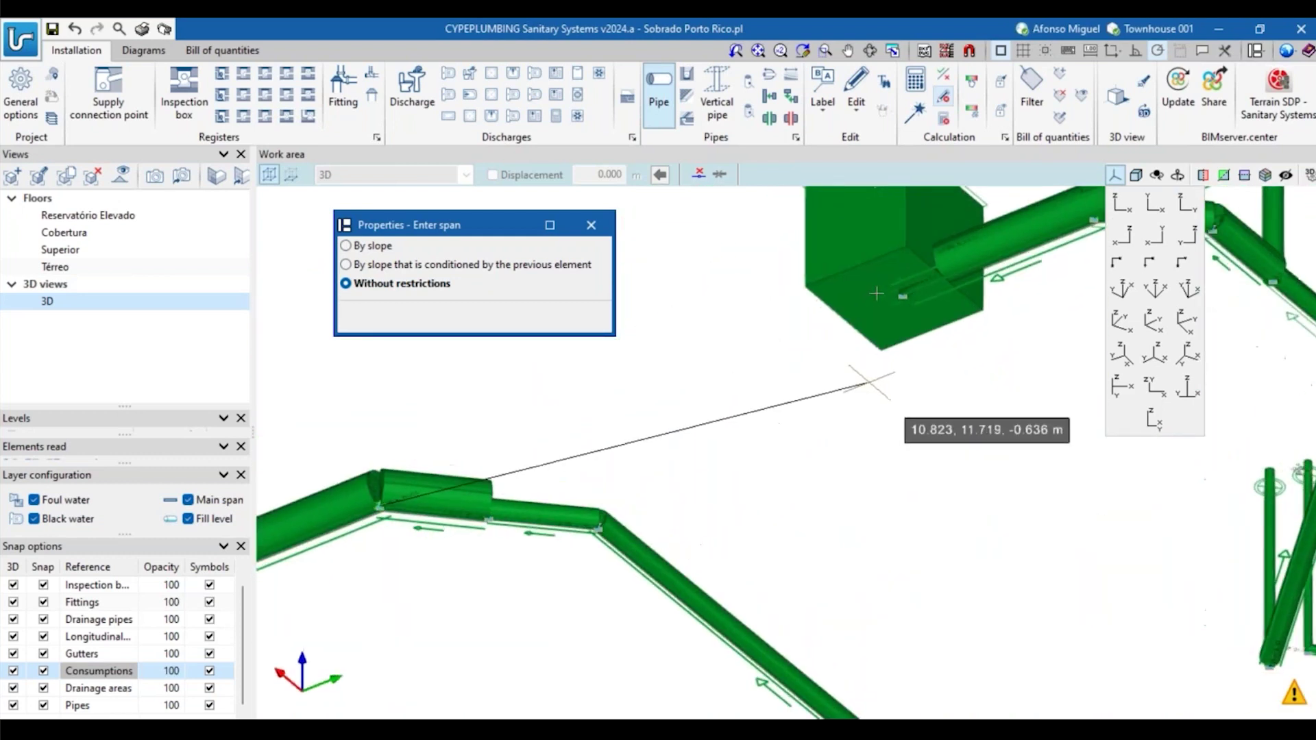
{"action": "scroll", "coordinate": [885, 291], "scroll_direction": "up", "scroll_amount": 1}
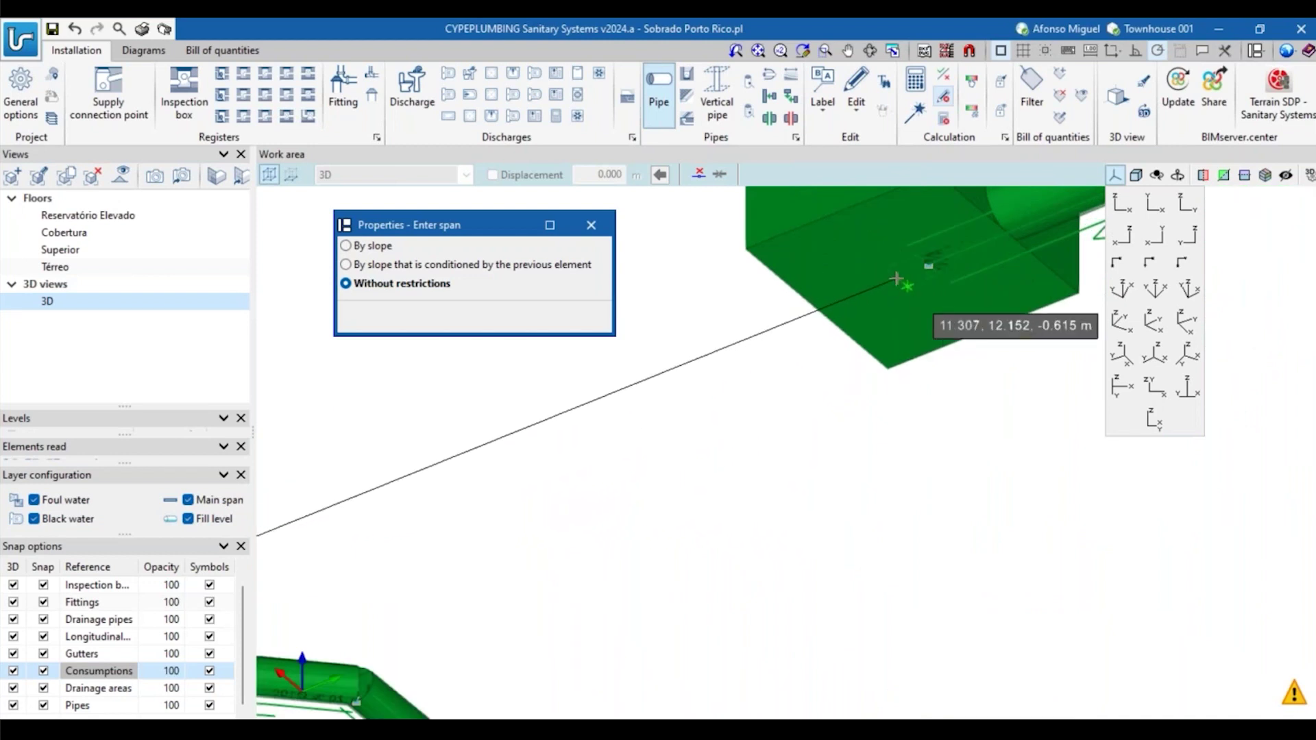
{"action": "scroll", "coordinate": [895, 277], "scroll_direction": "up", "scroll_amount": 2}
{"action": "scroll", "coordinate": [895, 276], "scroll_direction": "up", "scroll_amount": 3}
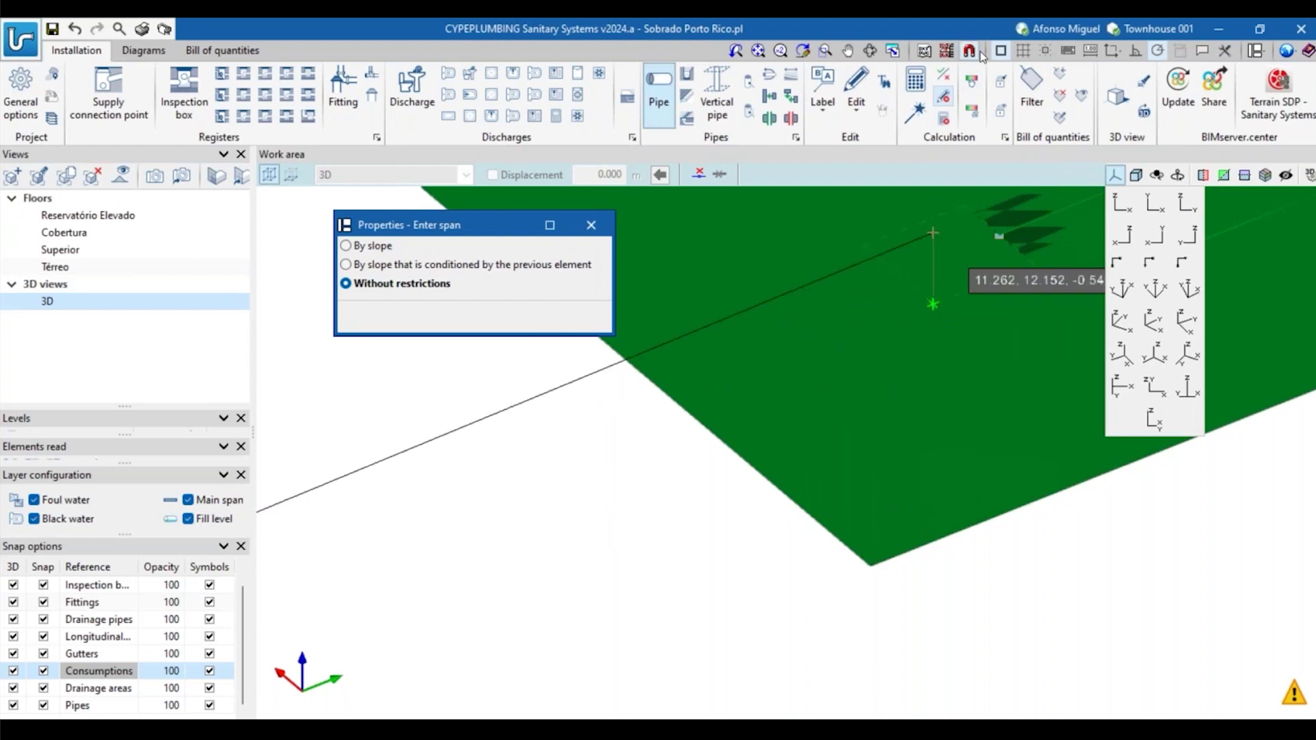
{"action": "key", "text": "F3"}
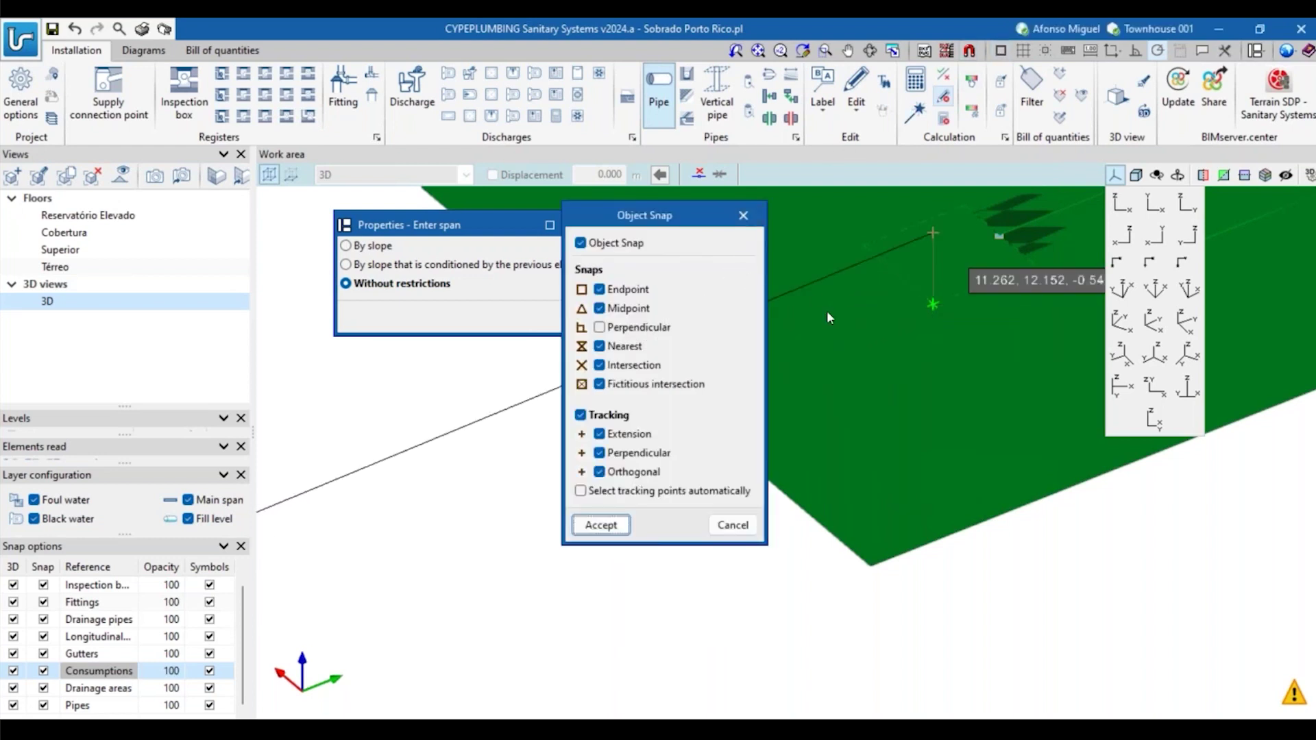
{"action": "key", "text": "Return"}
{"action": "scroll", "coordinate": [902, 277], "scroll_direction": "down", "scroll_amount": 1}
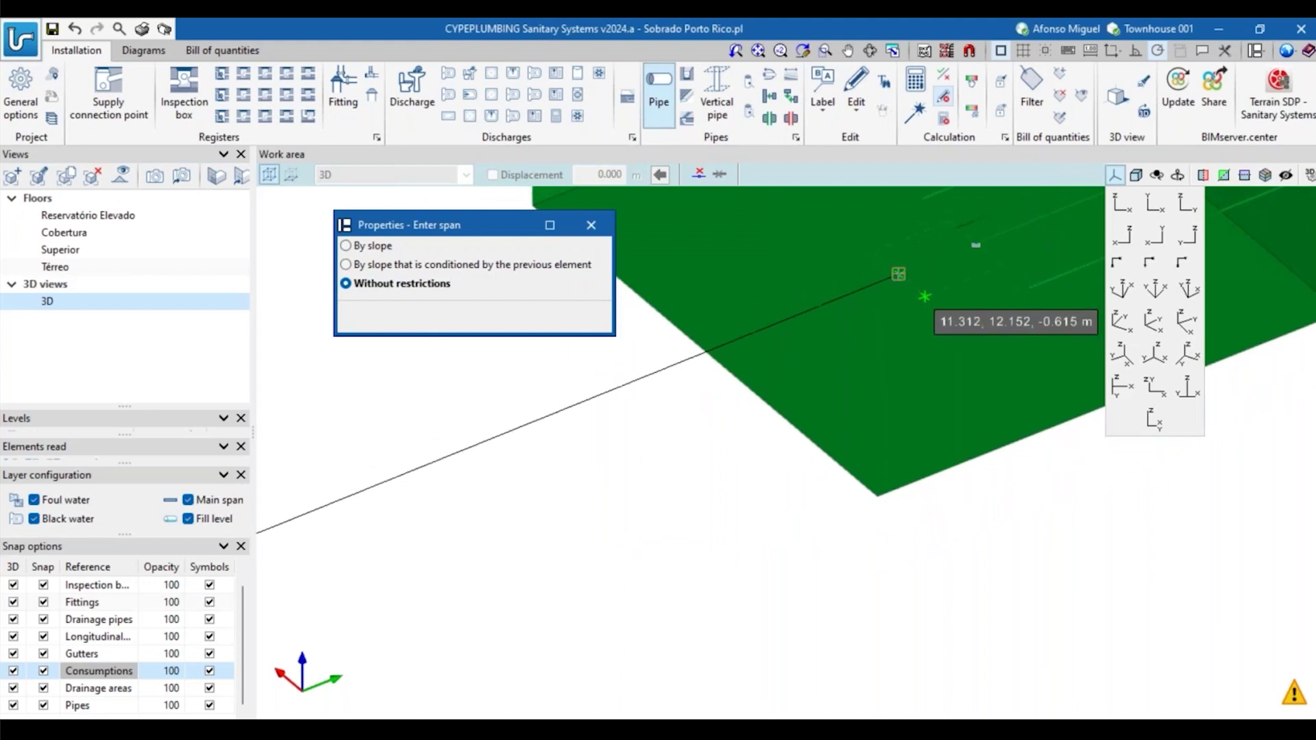
{"action": "scroll", "coordinate": [802, 497], "scroll_direction": "up", "scroll_amount": 3}
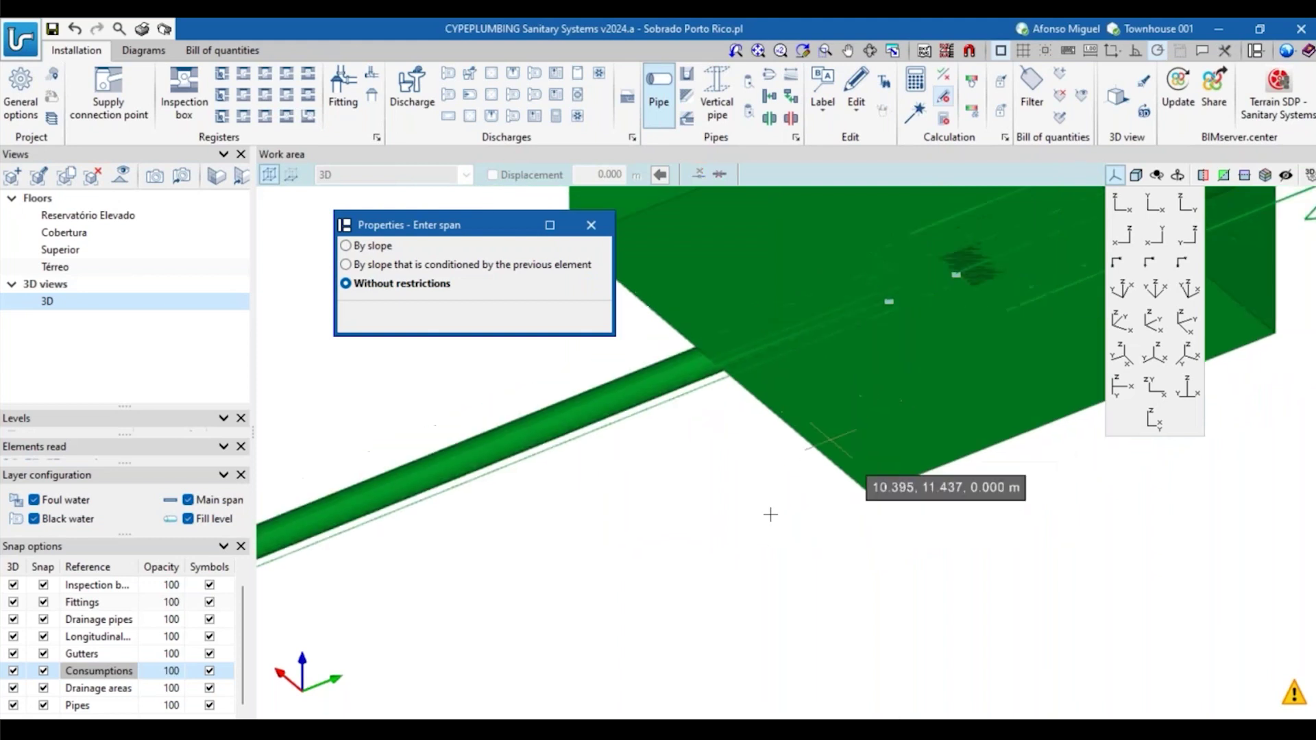
Examine the new span's connections at both ends, along with its slope and diameter label and flow arrow.
{"action": "middle_click_drag", "start_coordinate": [637, 561], "coordinate": [774, 611], "text": "shift"}
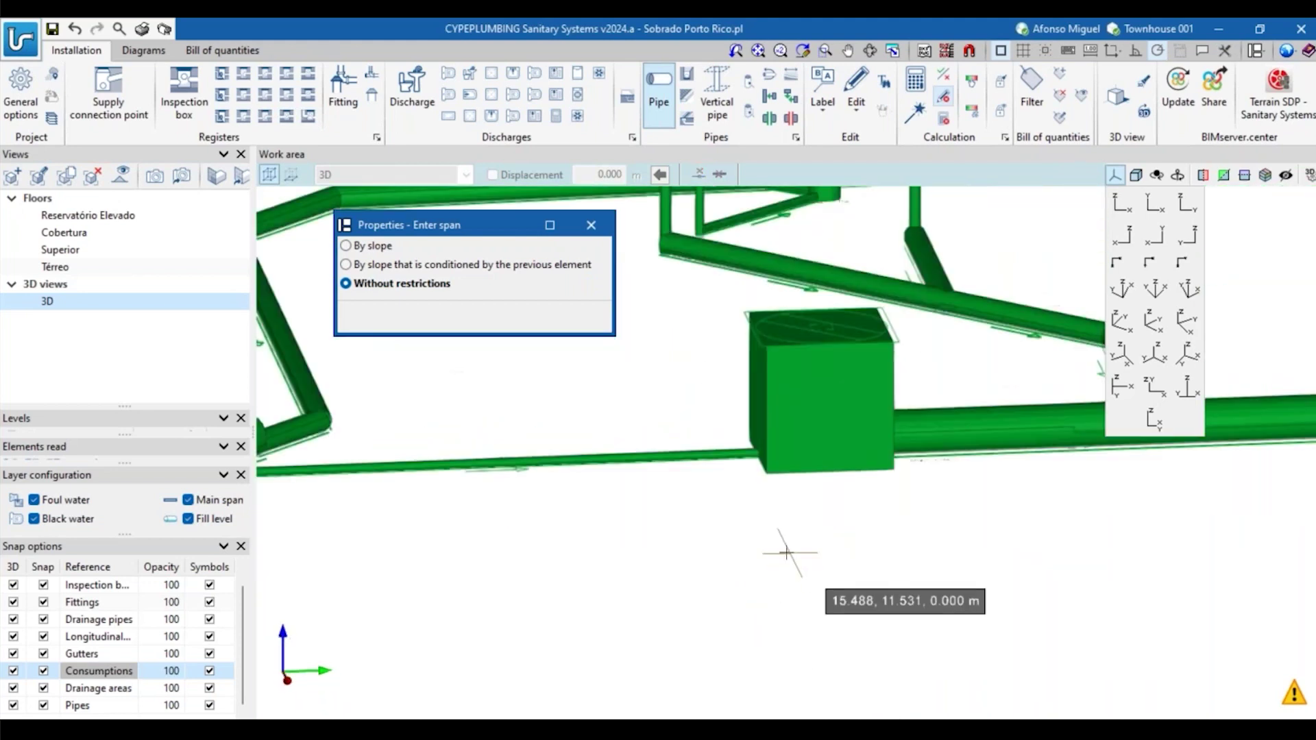
{"action": "scroll", "coordinate": [787, 552], "scroll_direction": "down", "scroll_amount": 2}
{"action": "middle_click_drag", "start_coordinate": [747, 541], "coordinate": [792, 579], "text": "shift"}
{"action": "middle_click_drag", "start_coordinate": [745, 673], "coordinate": [782, 598]}
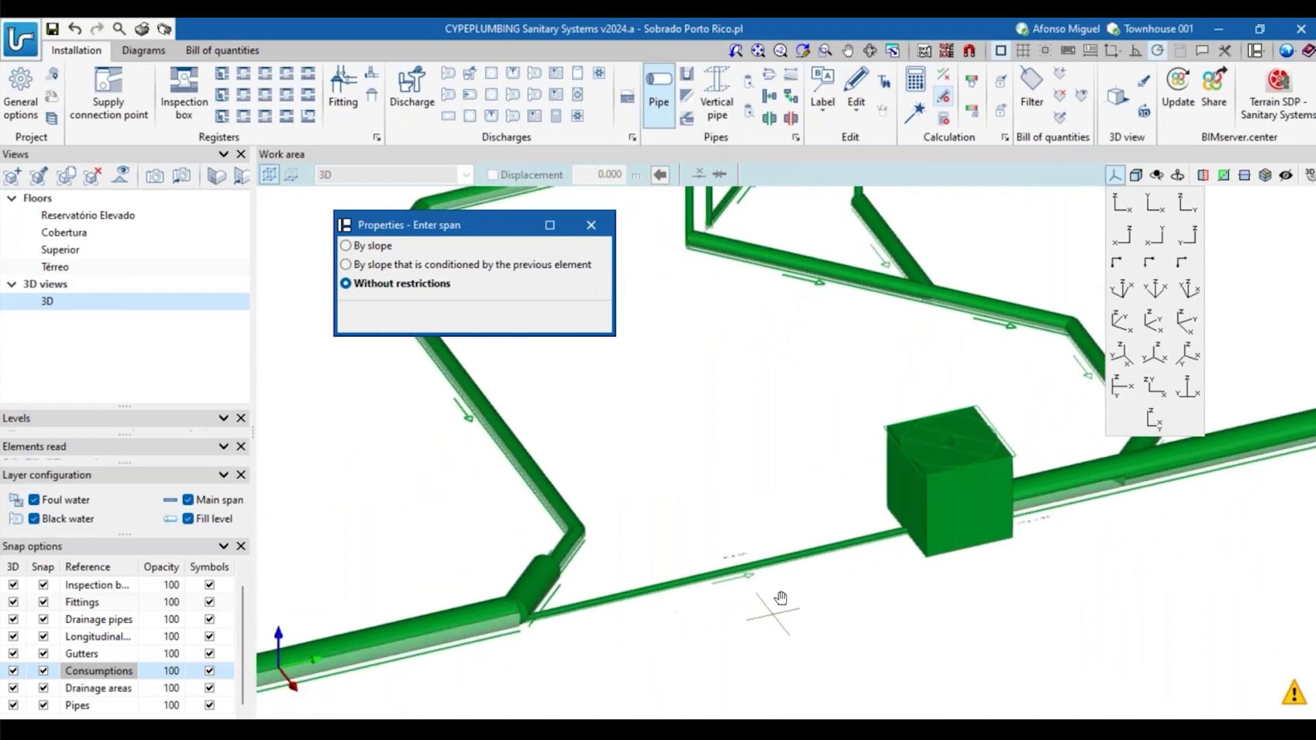
{"action": "scroll", "coordinate": [781, 599], "scroll_direction": "up", "scroll_amount": 3}
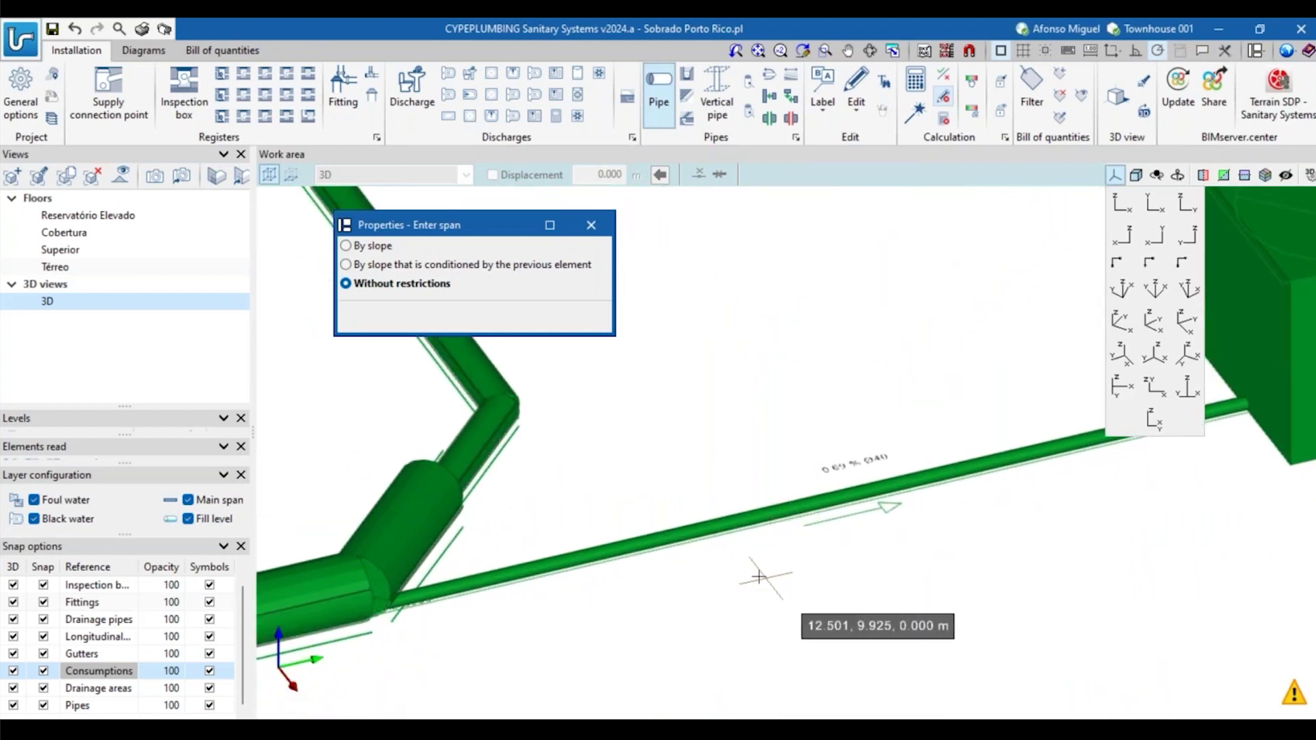
{"action": "scroll", "coordinate": [773, 577], "scroll_direction": "down", "scroll_amount": 1}
{"action": "middle_click_drag", "start_coordinate": [772, 577], "coordinate": [777, 523]}
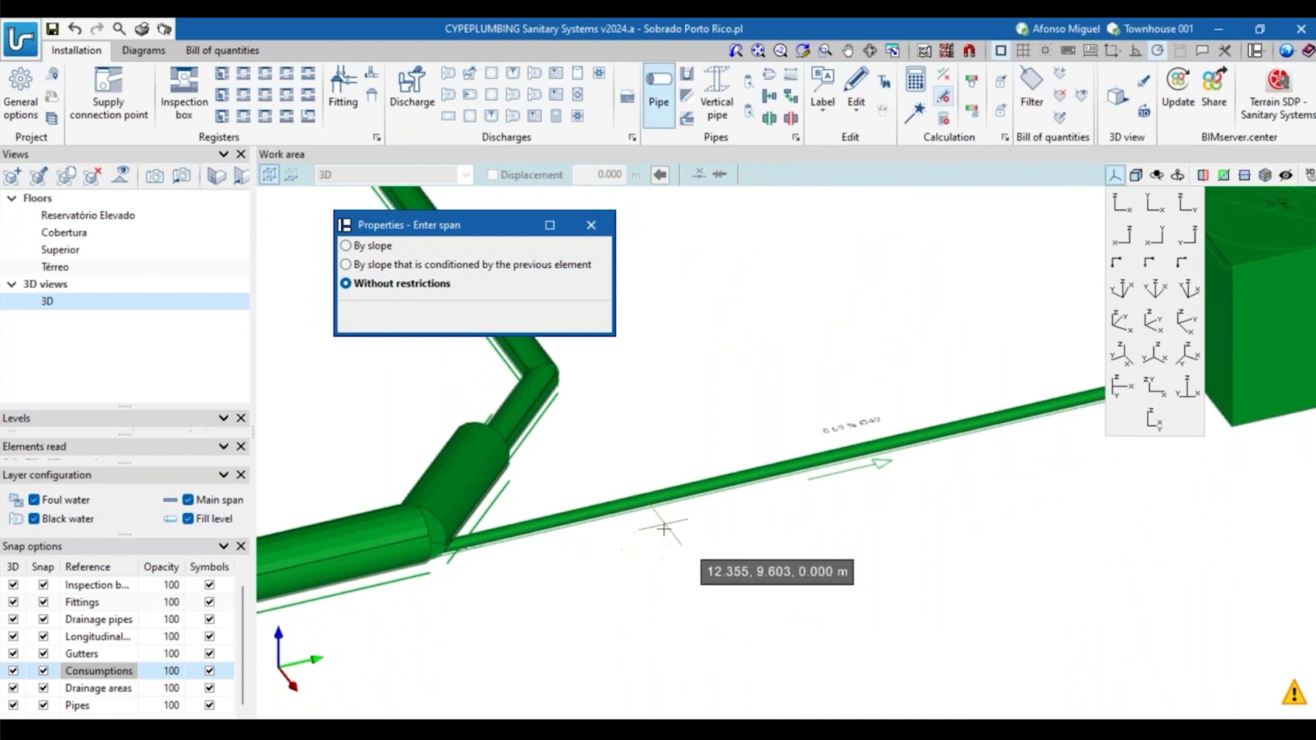
{"action": "scroll", "coordinate": [664, 529], "scroll_direction": "down", "scroll_amount": 2}
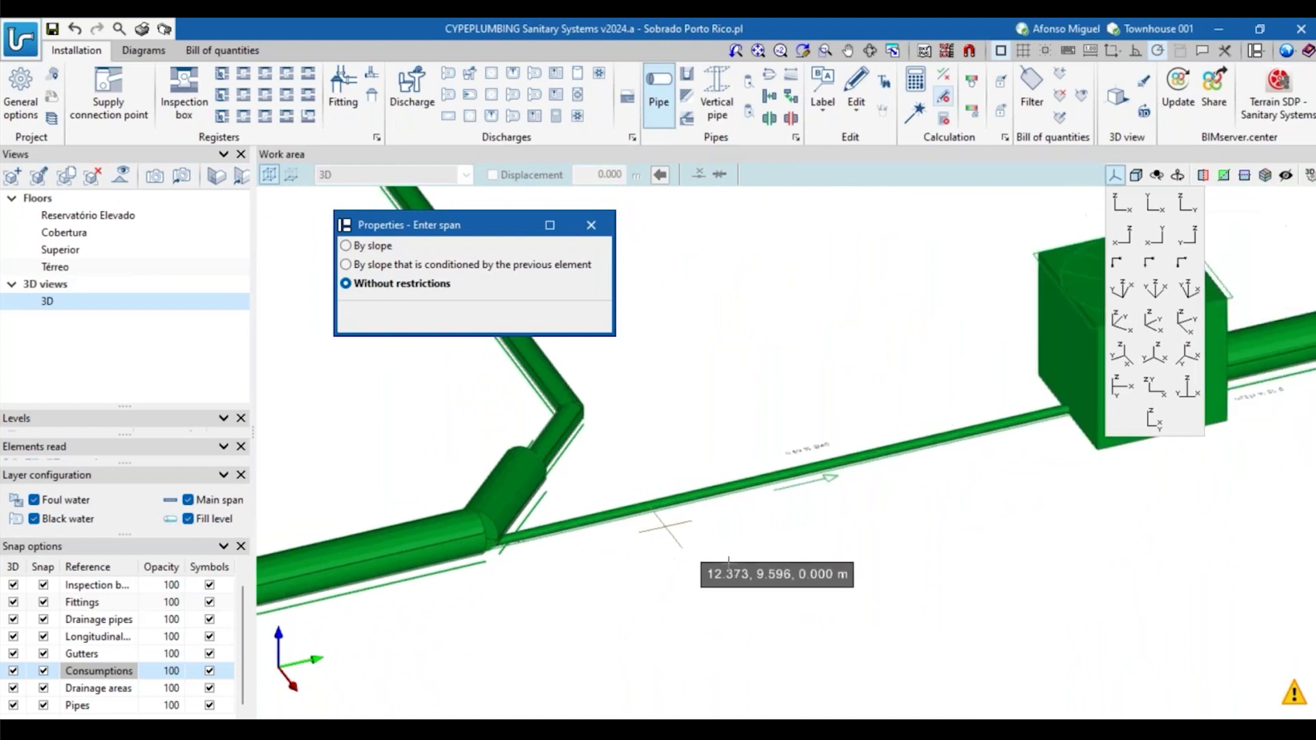
{"action": "left_click", "coordinate": [501, 546]}
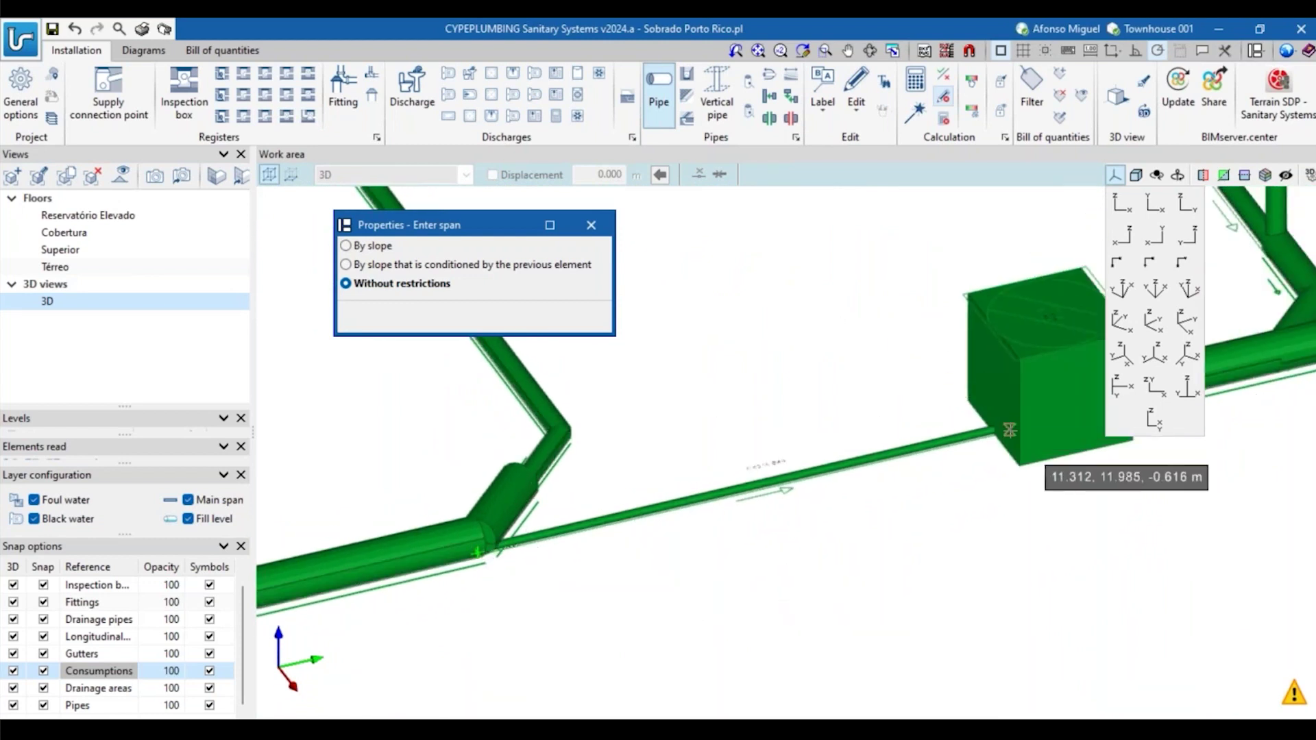
{"action": "scroll", "coordinate": [747, 503], "scroll_direction": "up", "scroll_amount": 4}
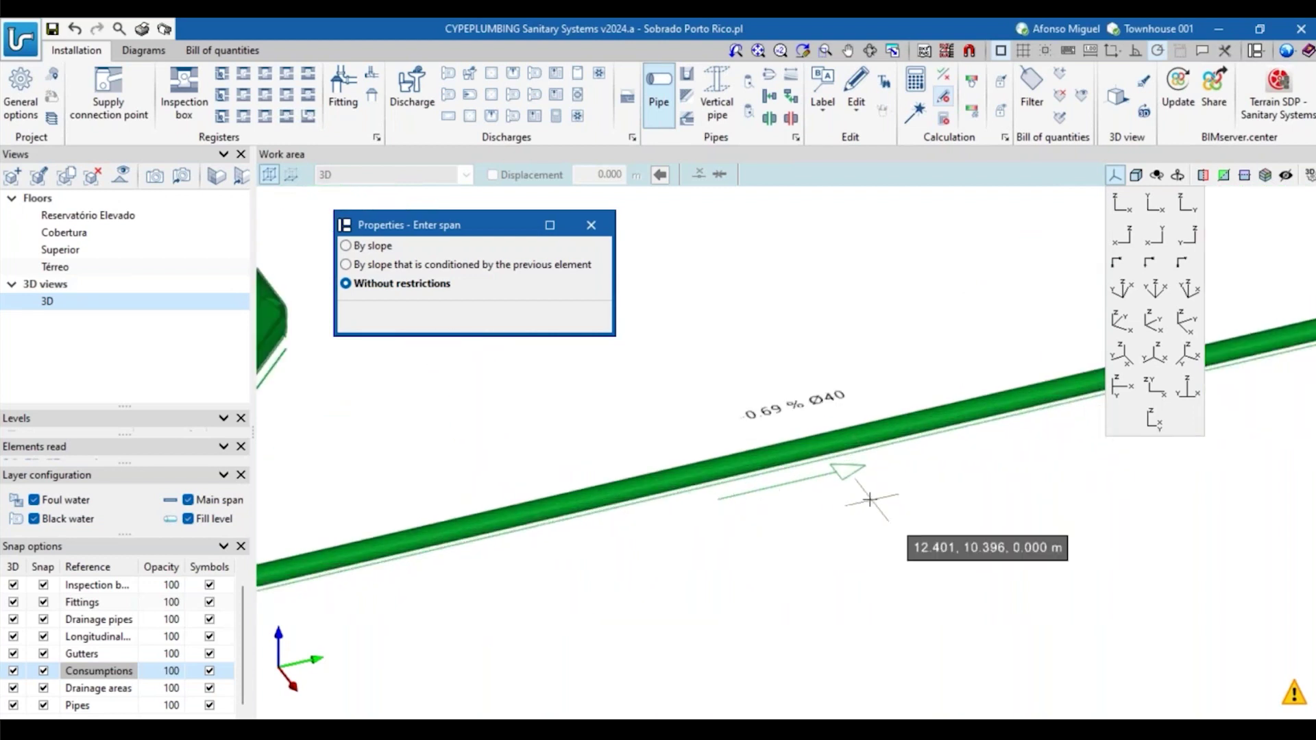
{"action": "scroll", "coordinate": [869, 500], "scroll_direction": "down", "scroll_amount": 3}
{"action": "middle_click_drag", "start_coordinate": [889, 528], "coordinate": [824, 537]}
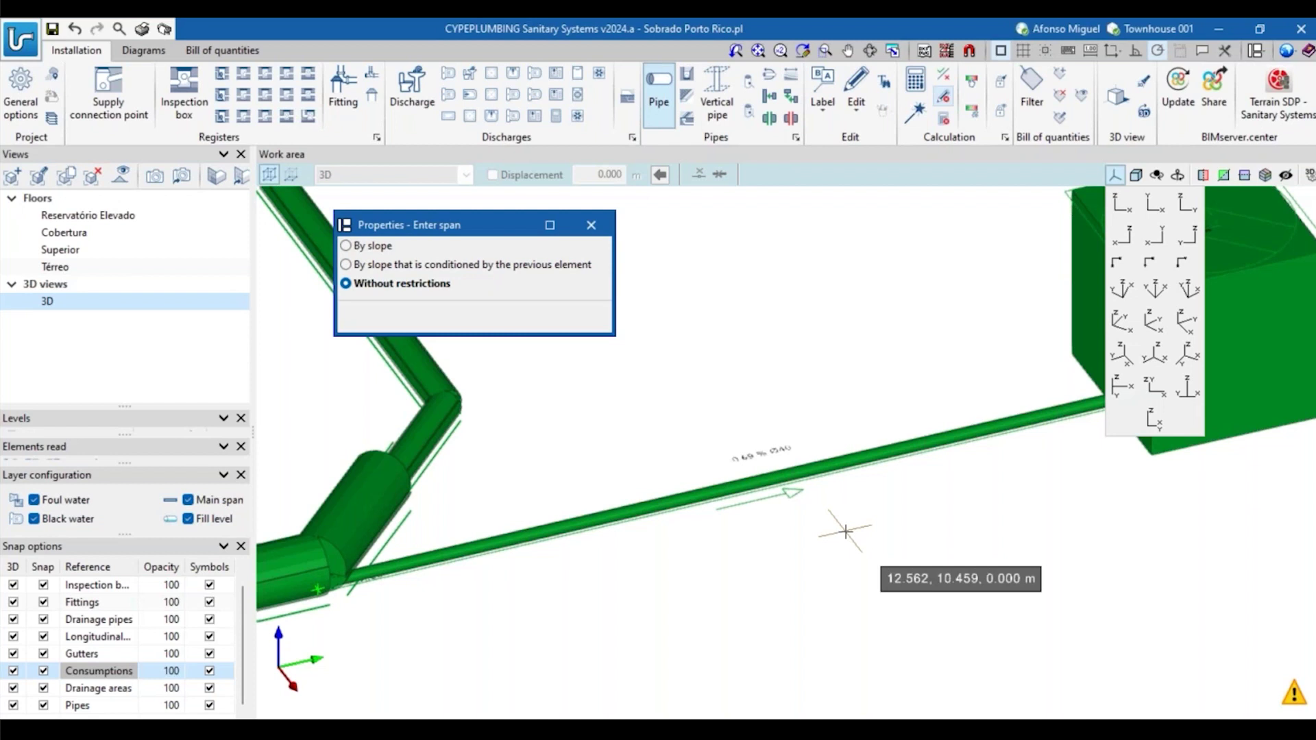
Compare the new span's flow direction with the full collector run between the inspection boxes and the network's outlet end.
{"action": "scroll", "coordinate": [848, 528], "scroll_direction": "down", "scroll_amount": 3}
{"action": "scroll", "coordinate": [854, 549], "scroll_direction": "up", "scroll_amount": 2}
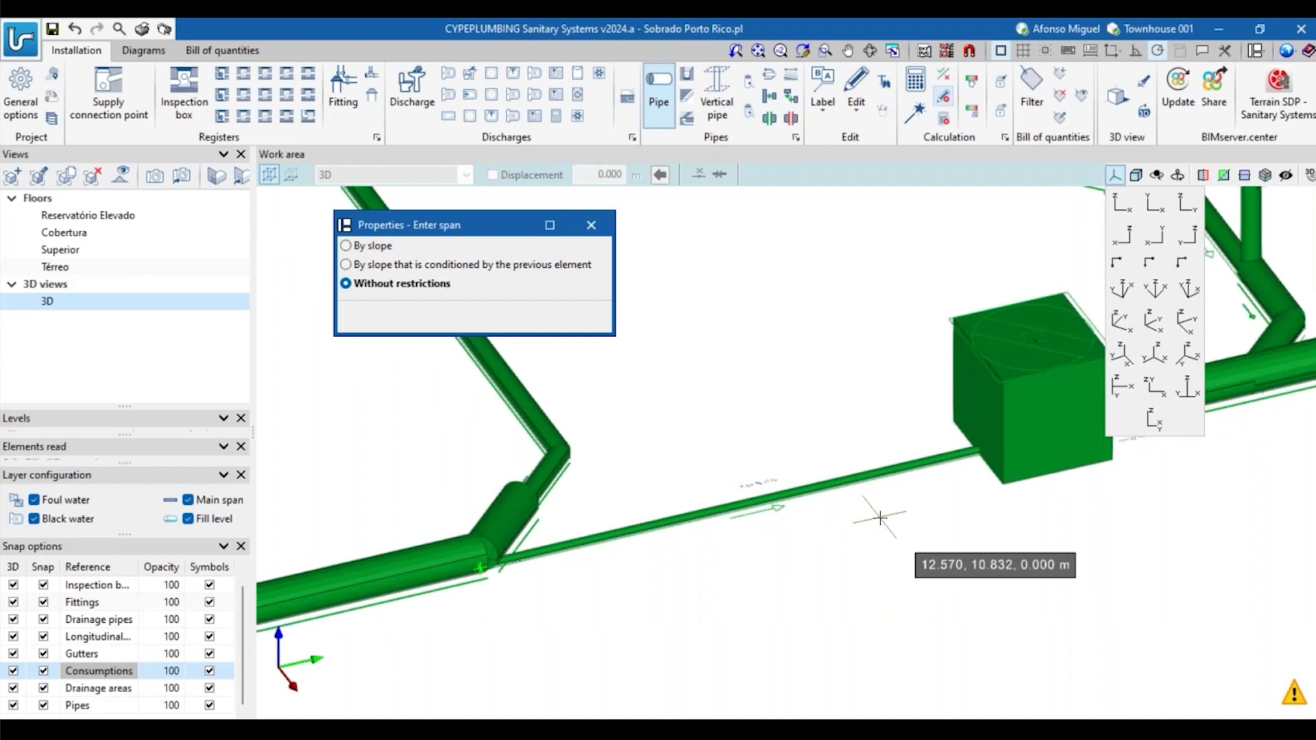
{"action": "scroll", "coordinate": [747, 521], "scroll_direction": "up", "scroll_amount": 1}
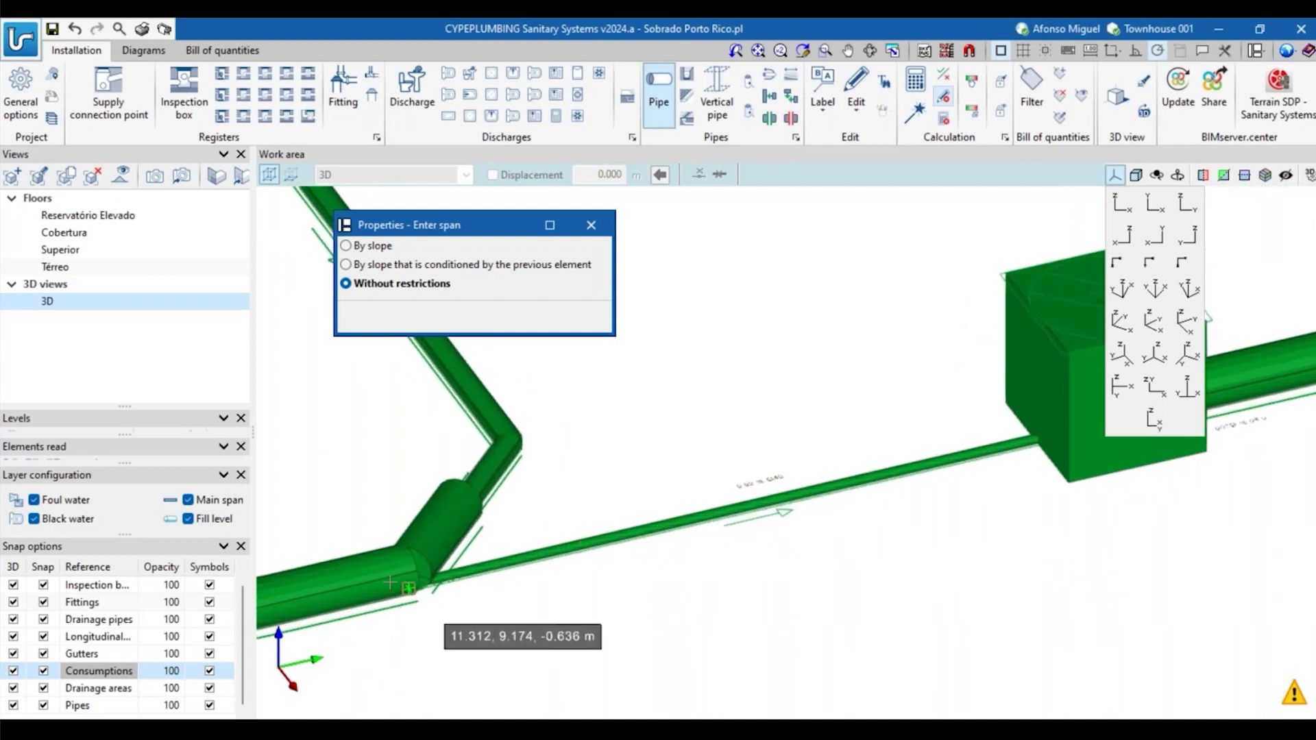
{"action": "scroll", "coordinate": [898, 534], "scroll_direction": "down", "scroll_amount": 3}
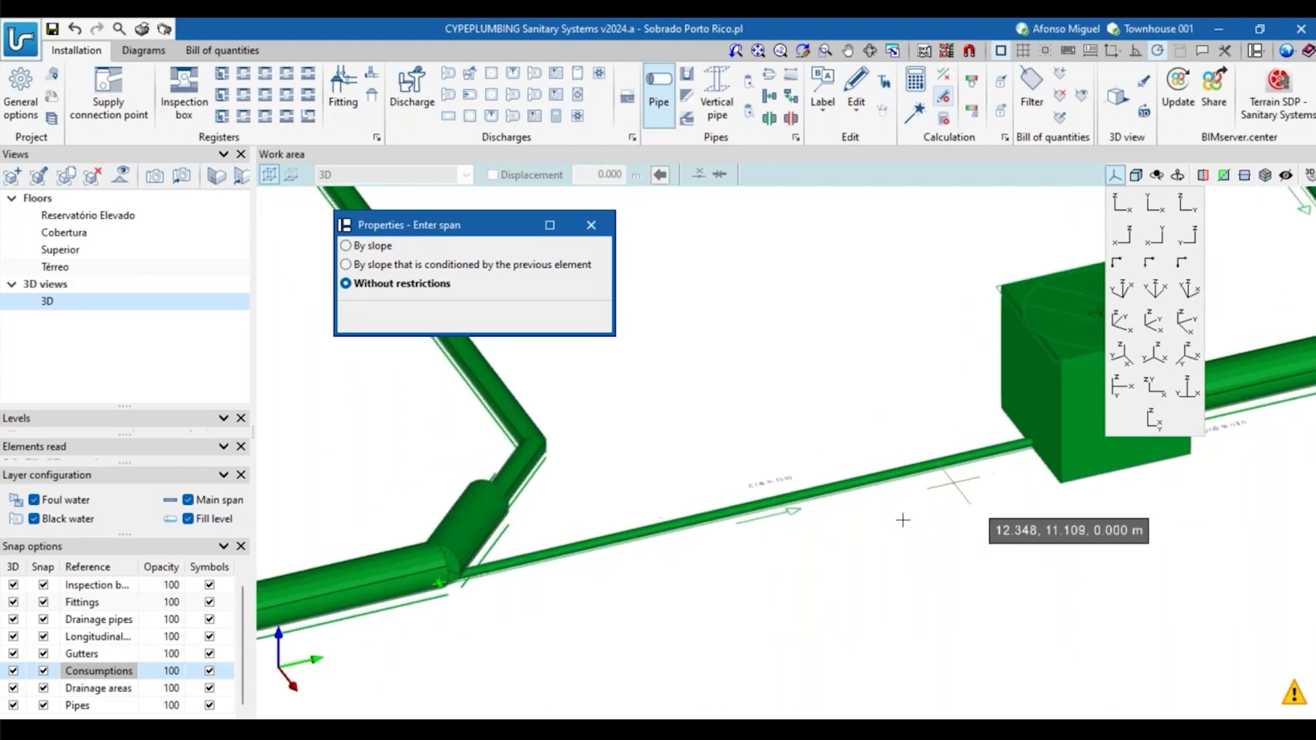
{"action": "scroll", "coordinate": [903, 539], "scroll_direction": "down", "scroll_amount": 5}
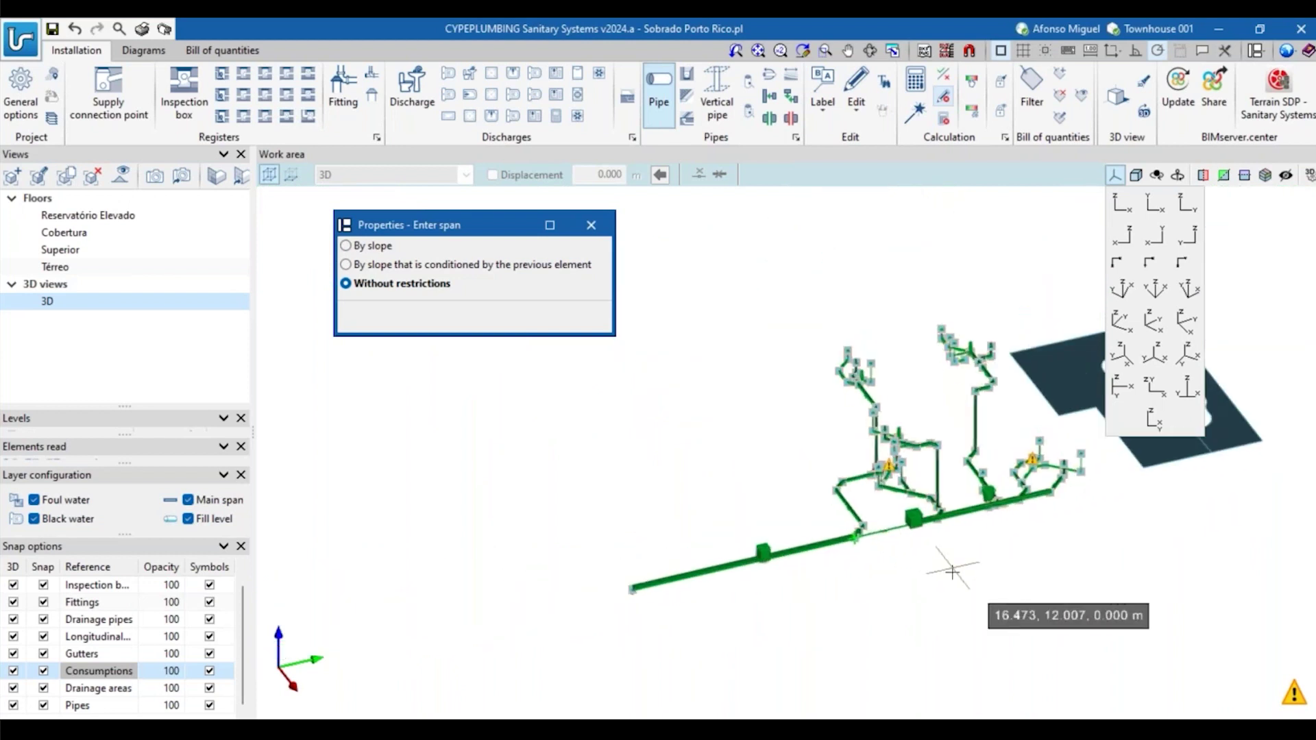
{"action": "scroll", "coordinate": [955, 600], "scroll_direction": "up", "scroll_amount": 1}
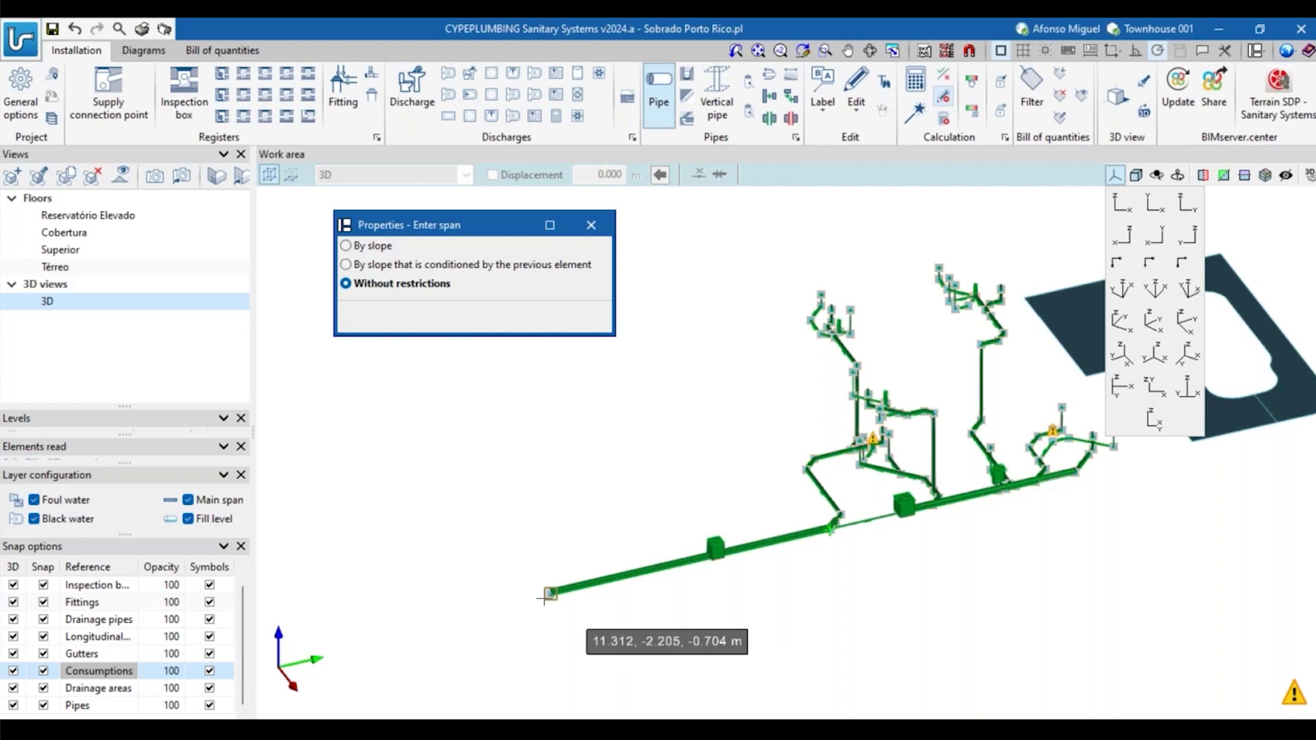
{"action": "scroll", "coordinate": [887, 519], "scroll_direction": "up", "scroll_amount": 3}
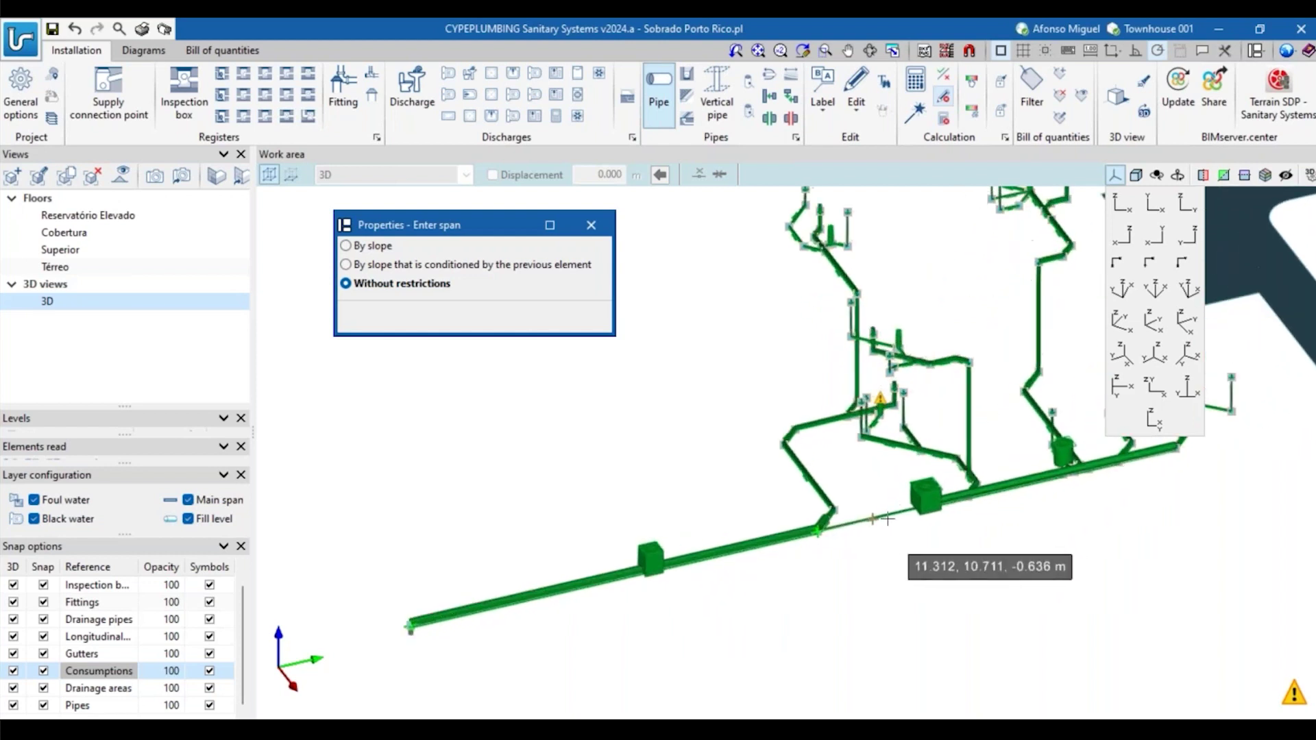
{"action": "scroll", "coordinate": [888, 519], "scroll_direction": "up", "scroll_amount": 5}
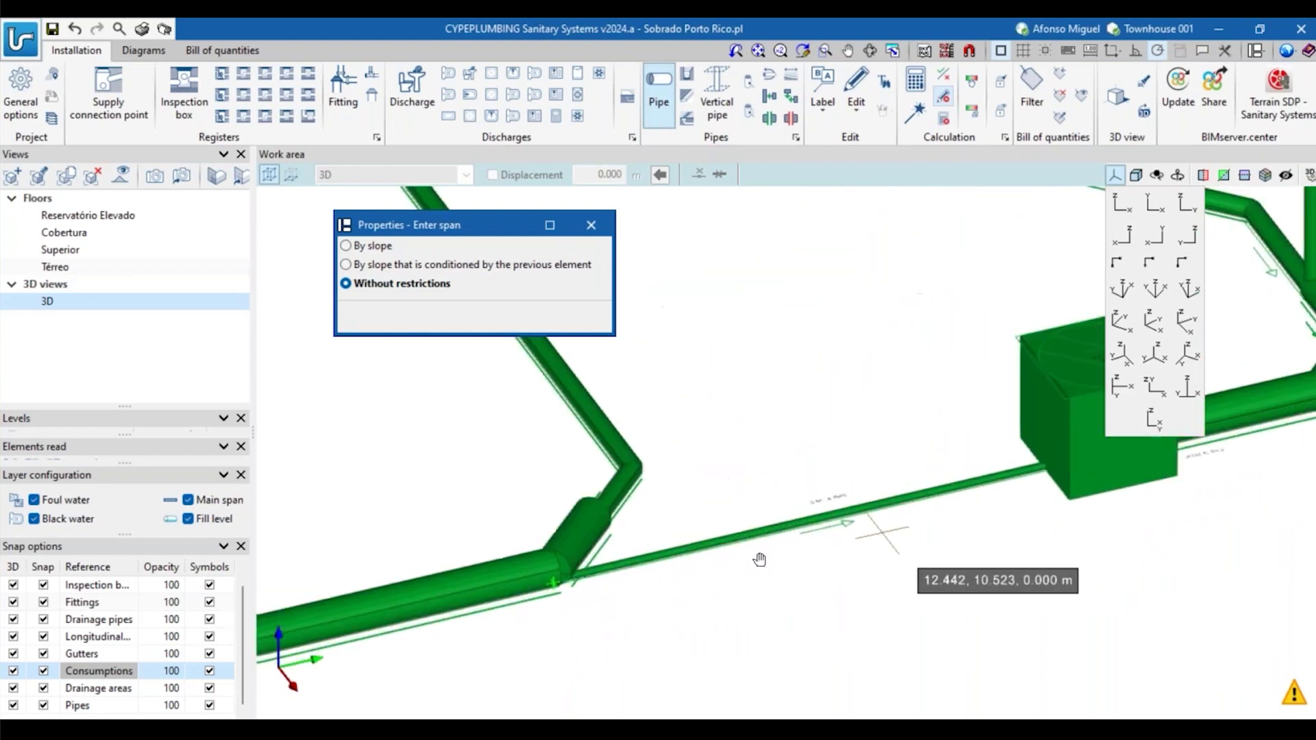
{"action": "middle_click_drag", "start_coordinate": [759, 559], "coordinate": [734, 532]}
{"action": "scroll", "coordinate": [656, 546], "scroll_direction": "up", "scroll_amount": 3}
{"action": "middle_click_drag", "start_coordinate": [656, 547], "coordinate": [702, 529]}
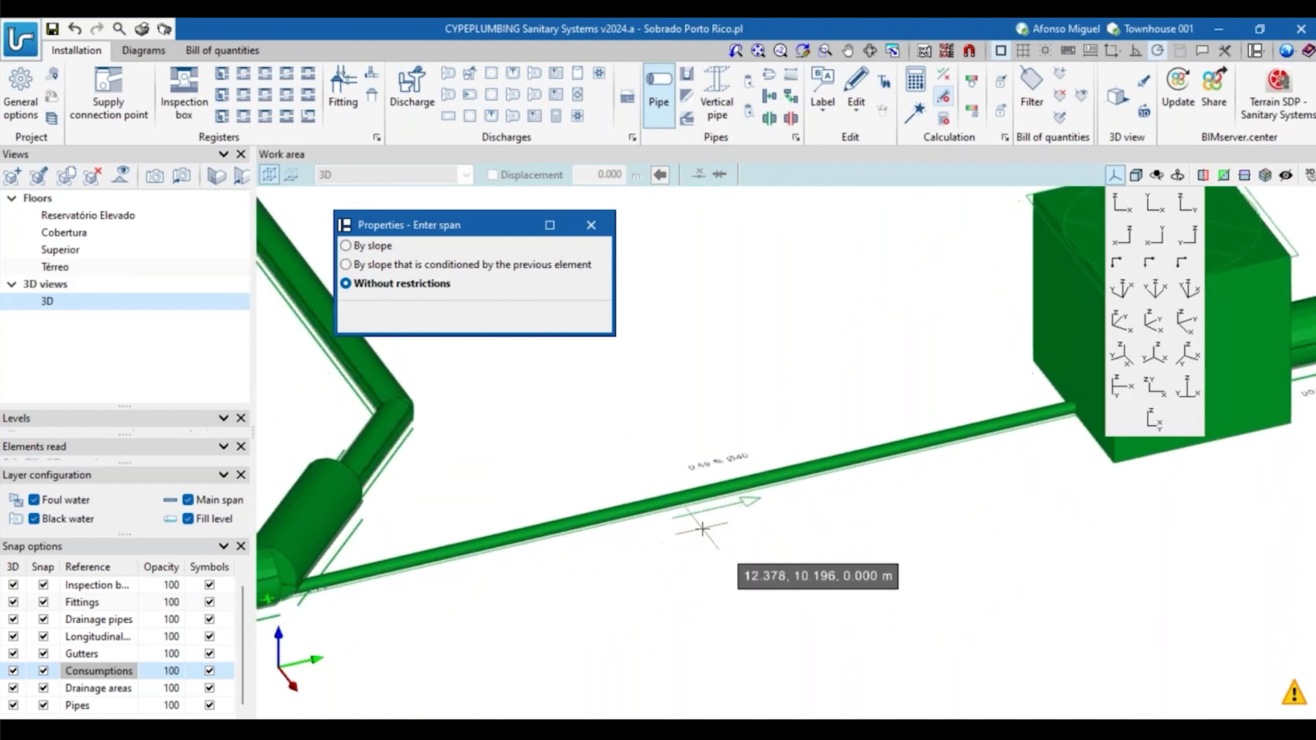
Draw two short parallel sample pipes in opposite directions beside the new span to demonstrate how entry order sets the flow direction.
{"action": "scroll", "coordinate": [703, 529], "scroll_direction": "down", "scroll_amount": 3}
{"action": "left_click", "coordinate": [664, 627]}
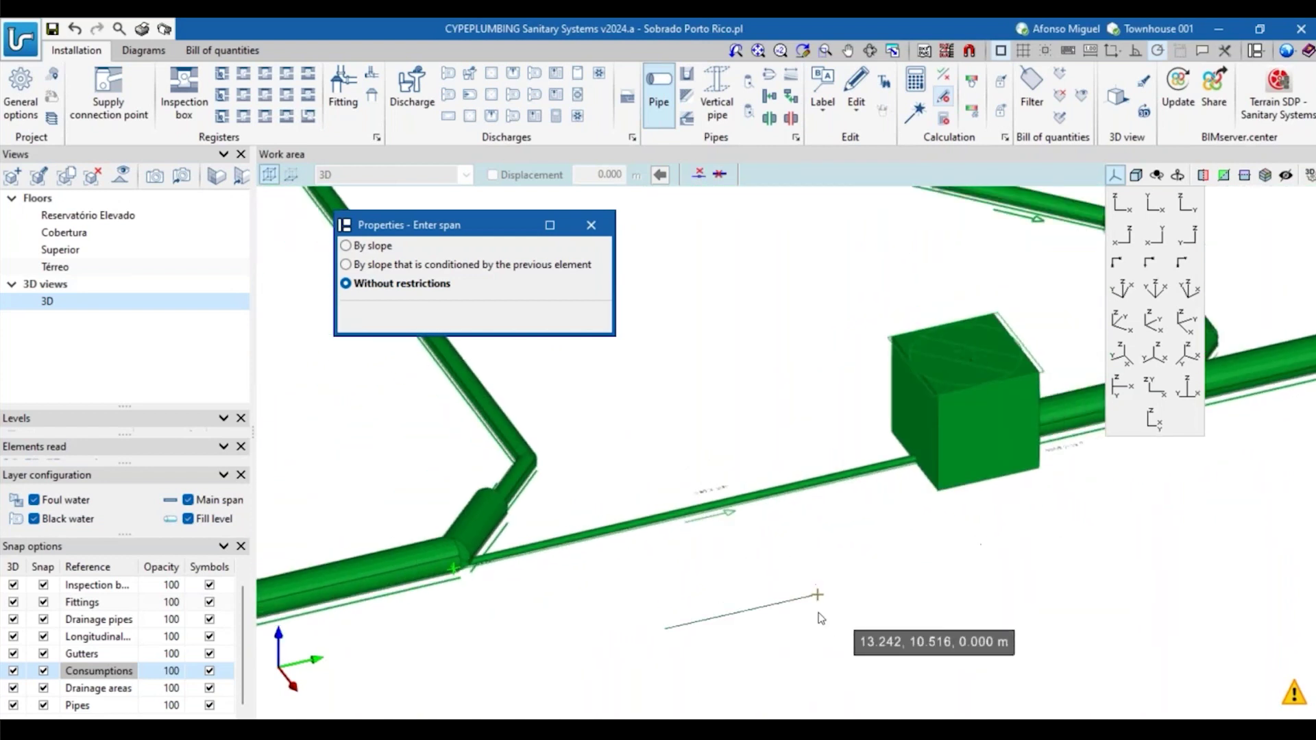
{"action": "left_click", "coordinate": [817, 595]}
{"action": "scroll", "coordinate": [823, 617], "scroll_direction": "up", "scroll_amount": 3}
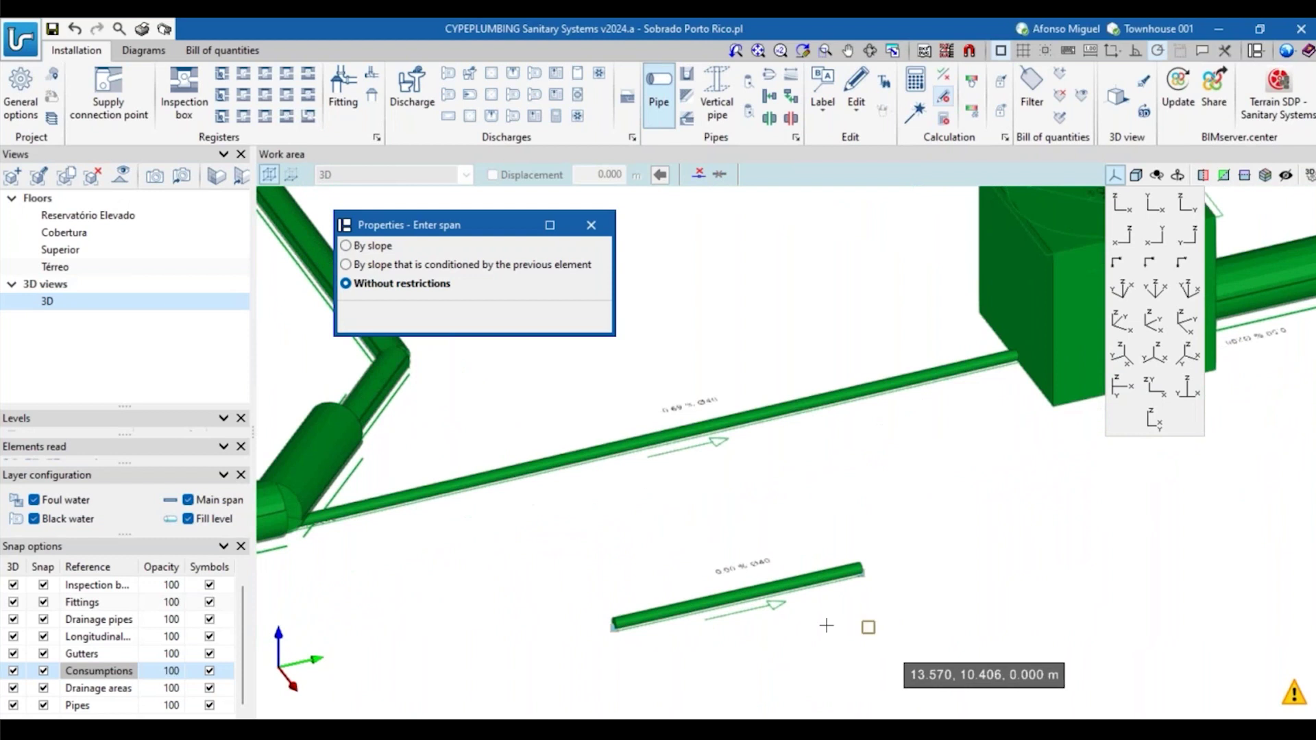
{"action": "left_click", "coordinate": [869, 626]}
{"action": "left_click", "coordinate": [681, 670]}
Delete the two short sample pipes beside the new collector span.
{"action": "middle_click_drag", "start_coordinate": [958, 611], "coordinate": [967, 584]}
{"action": "middle_click_drag", "start_coordinate": [908, 617], "coordinate": [908, 643], "text": "shift"}
{"action": "middle_click_drag", "start_coordinate": [909, 643], "coordinate": [941, 493]}
{"action": "scroll", "coordinate": [895, 610], "scroll_direction": "down", "scroll_amount": 3}
{"action": "left_click", "coordinate": [857, 111]}
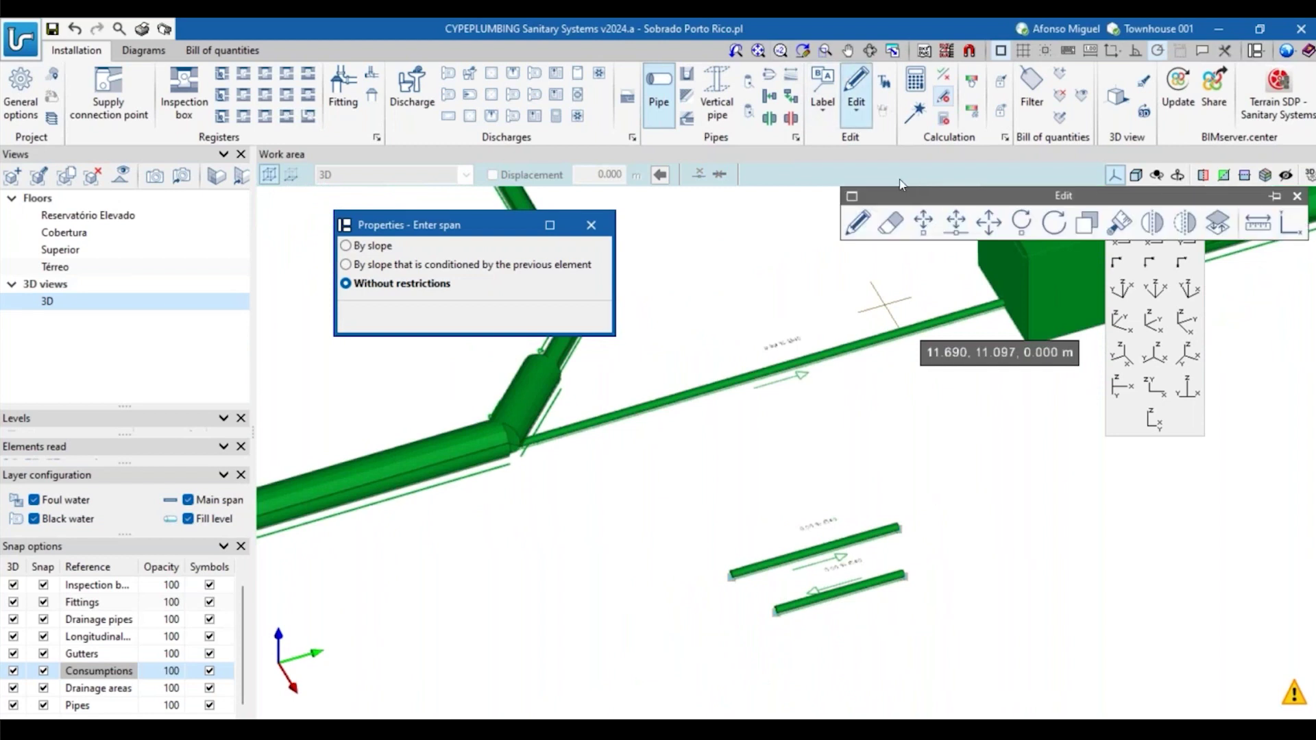
{"action": "left_click", "coordinate": [890, 222]}
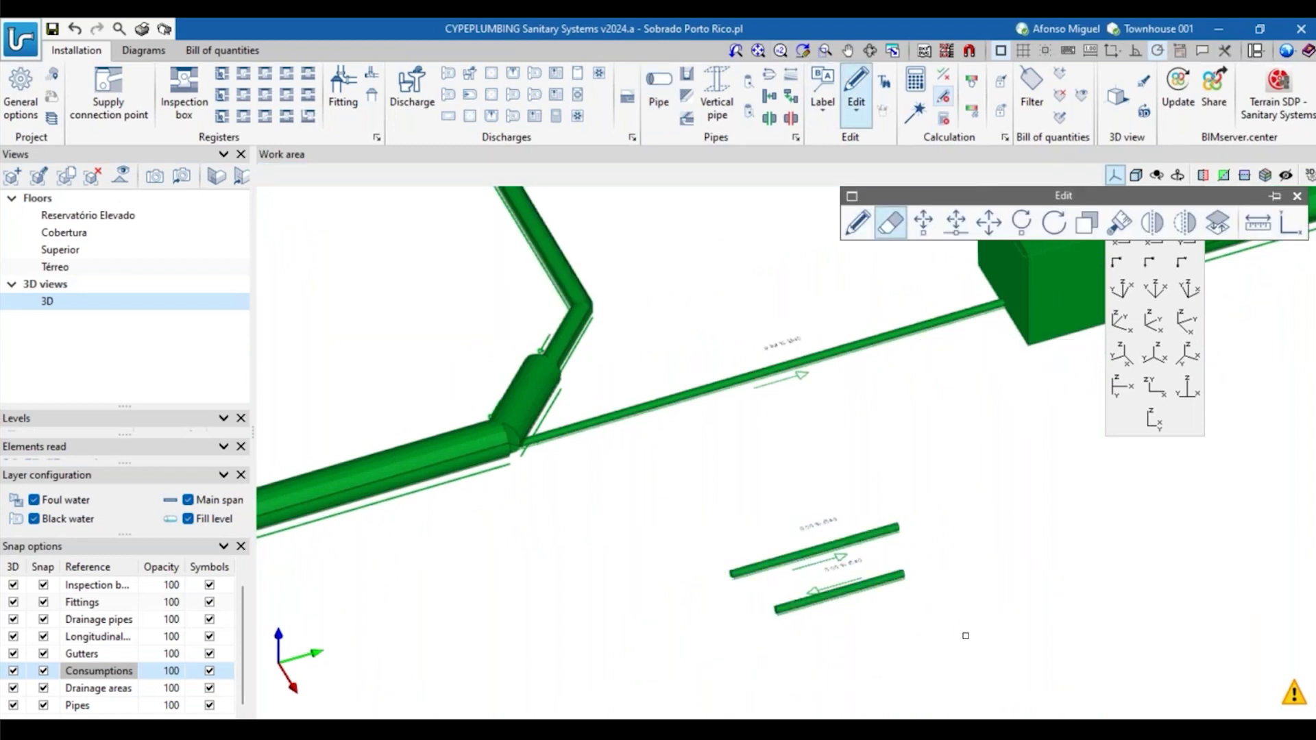
{"action": "left_click", "coordinate": [736, 519]}
Reverse the new span's flow direction so it runs from the inspection box toward the collector junction, and check its arrow.
{"action": "middle_click_drag", "start_coordinate": [770, 373], "coordinate": [757, 407]}
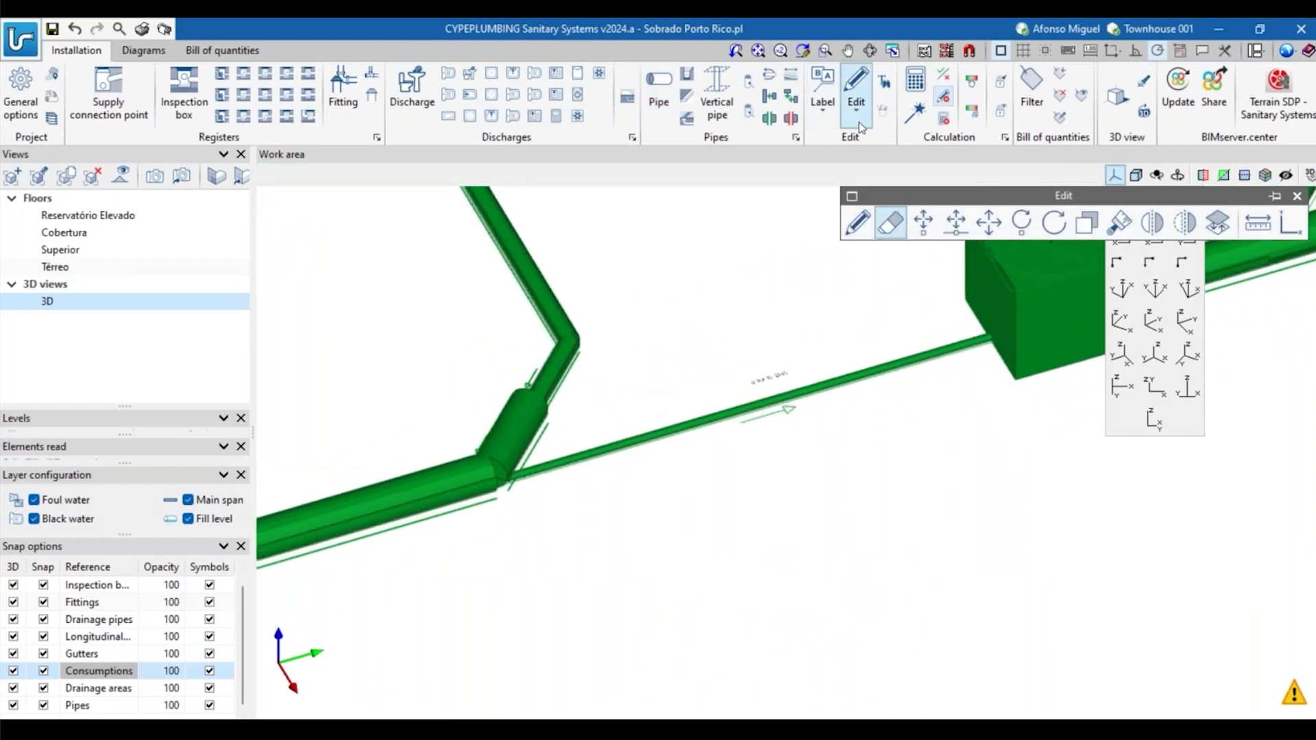
{"action": "left_click", "coordinate": [769, 77]}
{"action": "scroll", "coordinate": [757, 363], "scroll_direction": "up", "scroll_amount": 2}
{"action": "left_click", "coordinate": [788, 411]}
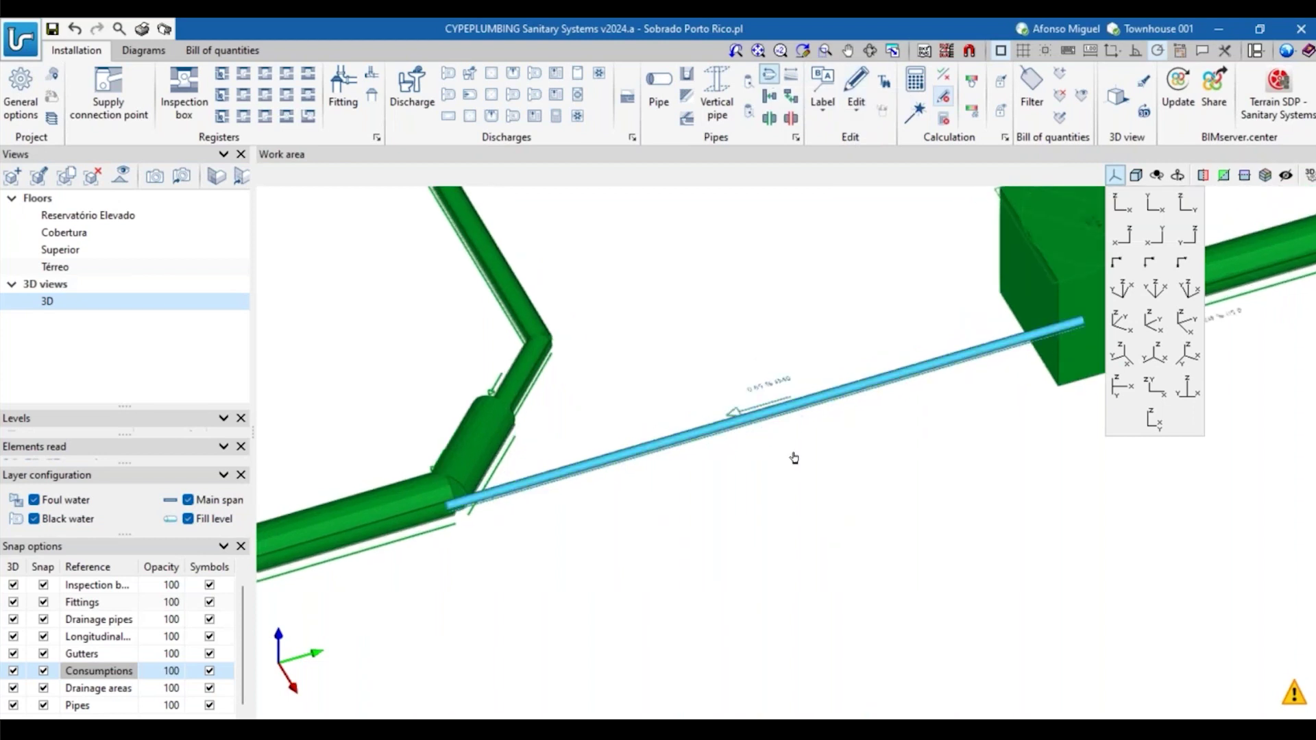
{"action": "scroll", "coordinate": [744, 409], "scroll_direction": "up", "scroll_amount": 3}
{"action": "middle_click_drag", "start_coordinate": [796, 542], "coordinate": [802, 536], "text": "shift"}
{"action": "scroll", "coordinate": [803, 534], "scroll_direction": "down", "scroll_amount": 2}
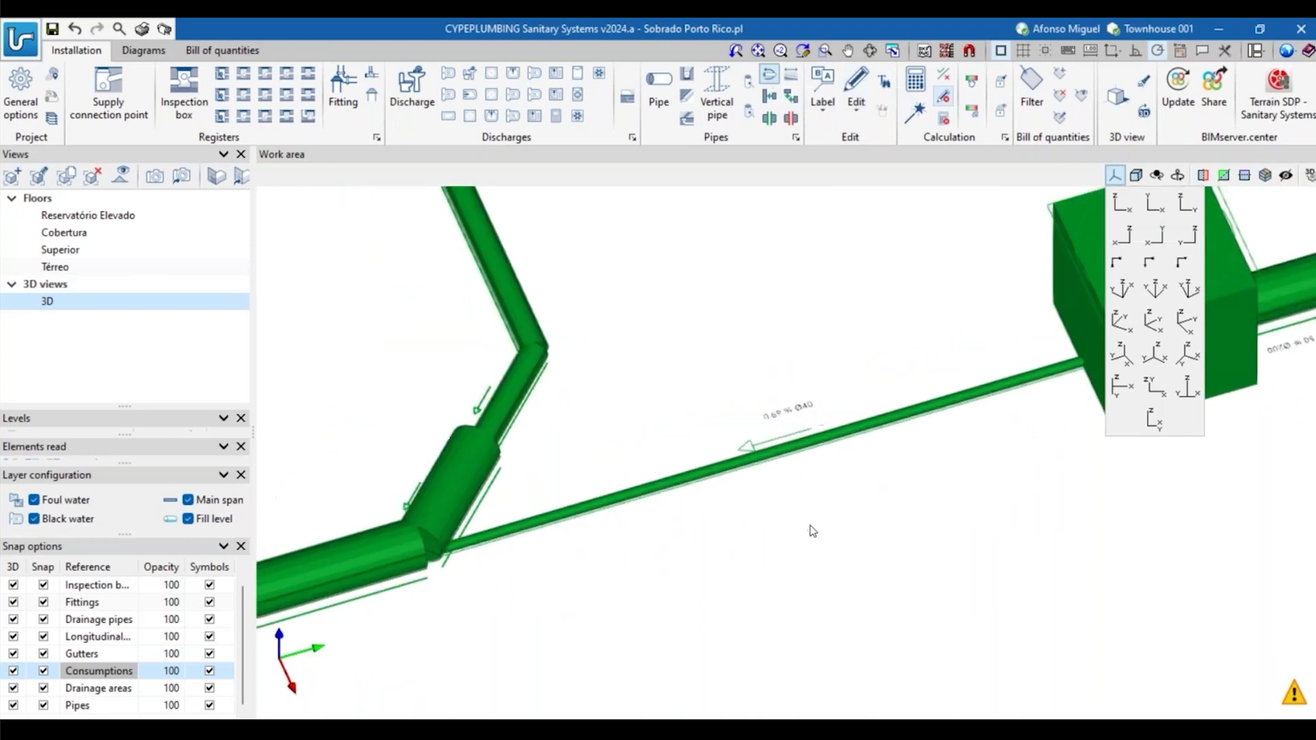
{"action": "scroll", "coordinate": [782, 387], "scroll_direction": "up", "scroll_amount": 3}
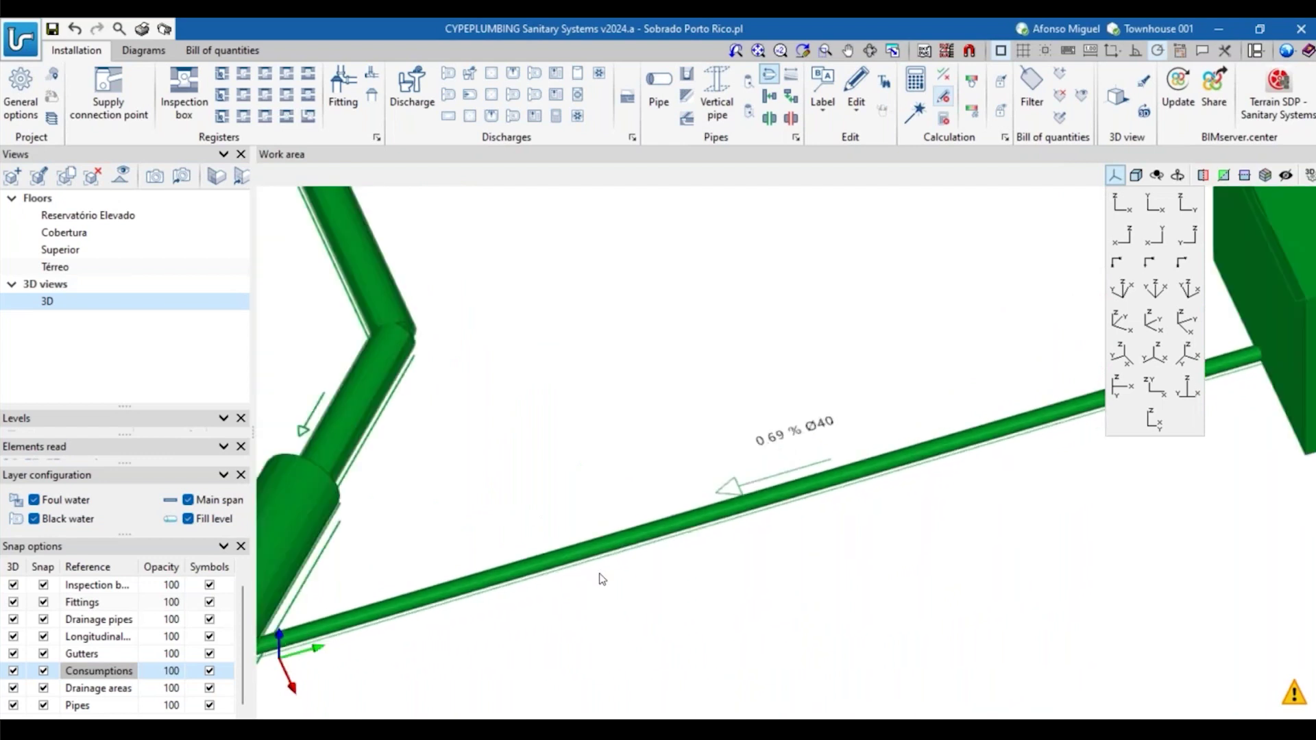
{"action": "scroll", "coordinate": [602, 579], "scroll_direction": "down", "scroll_amount": 2}
{"action": "scroll", "coordinate": [336, 542], "scroll_direction": "down", "scroll_amount": 2}
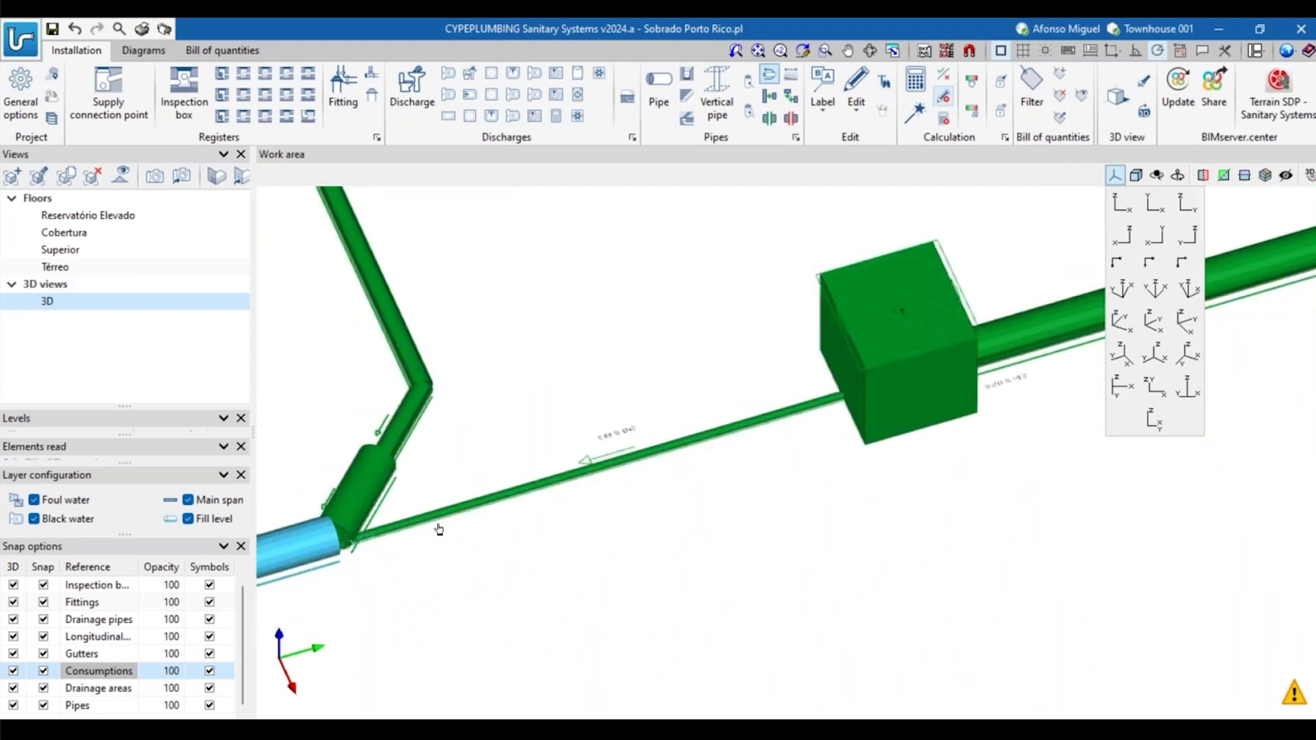
Examine the new collector span's slope and diameter label and flow arrow between the inspection box and the collector junction.
{"action": "scroll", "coordinate": [672, 396], "scroll_direction": "up", "scroll_amount": 3}
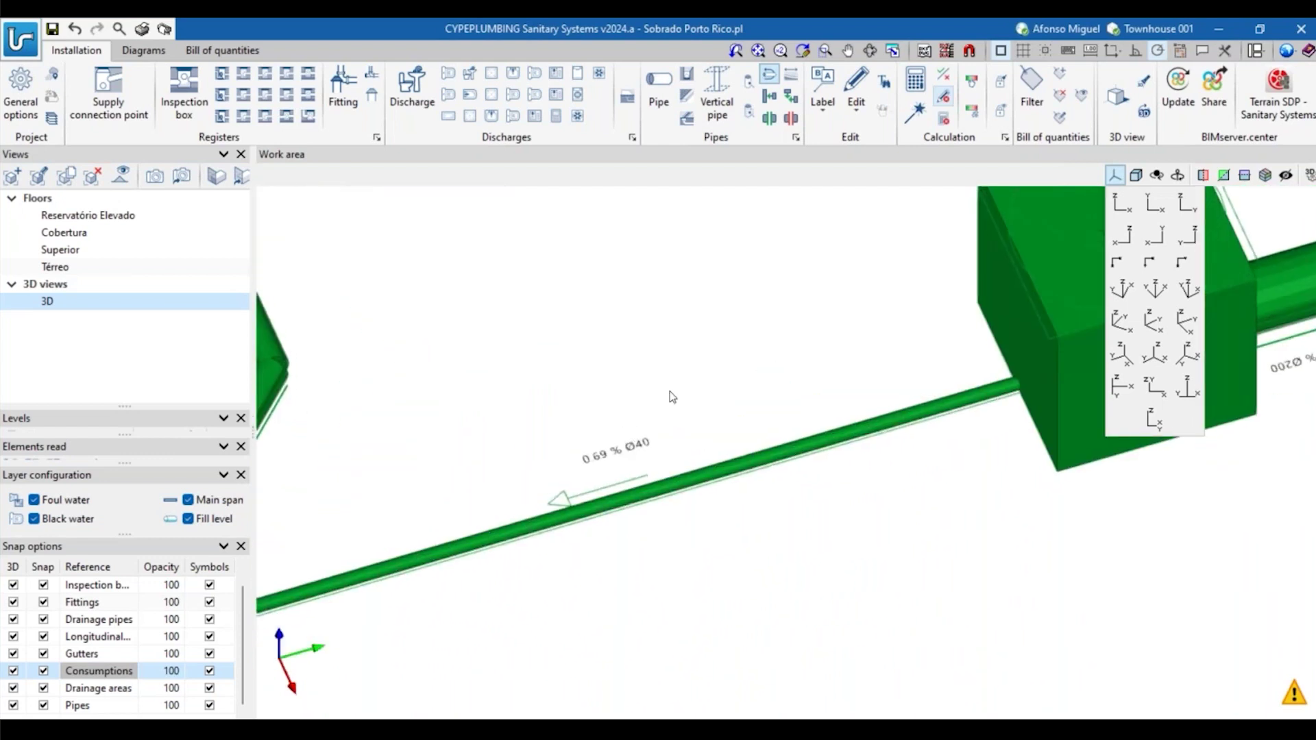
{"action": "scroll", "coordinate": [616, 426], "scroll_direction": "down", "scroll_amount": 3}
{"action": "scroll", "coordinate": [623, 434], "scroll_direction": "up", "scroll_amount": 4}
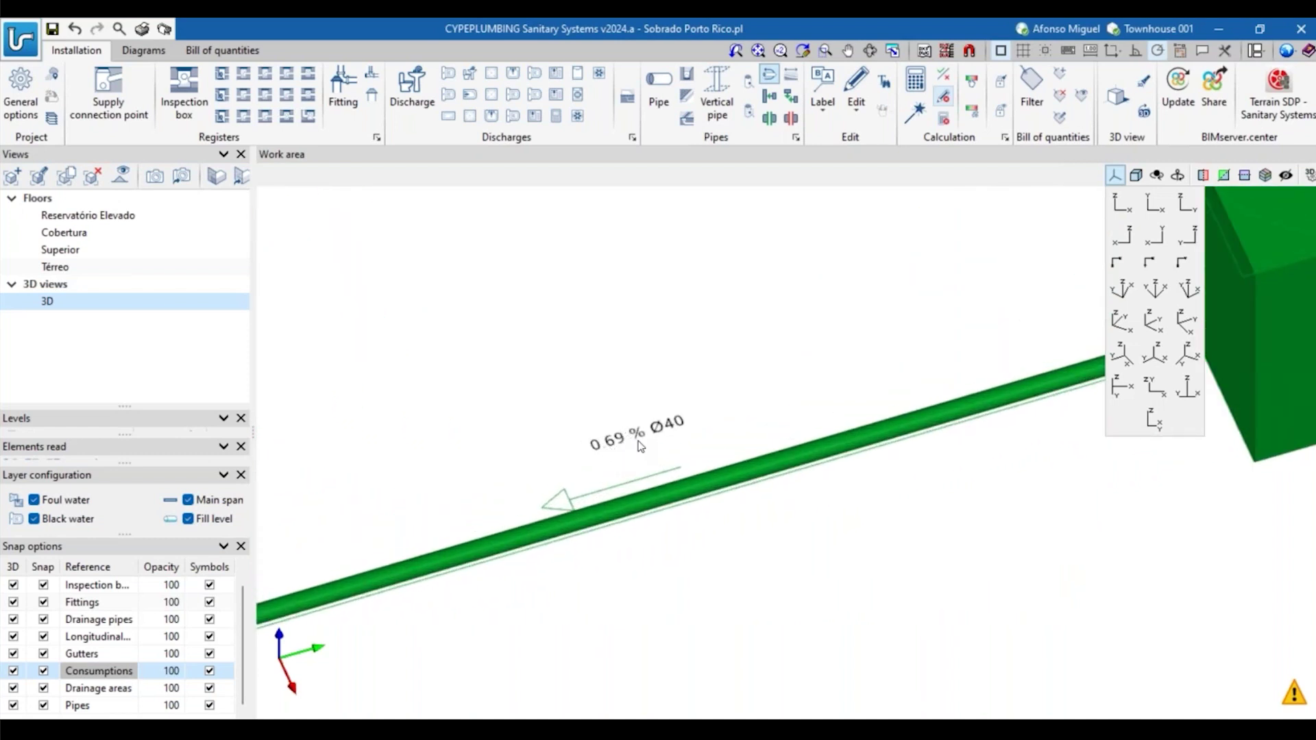
{"action": "scroll", "coordinate": [639, 446], "scroll_direction": "down", "scroll_amount": 3}
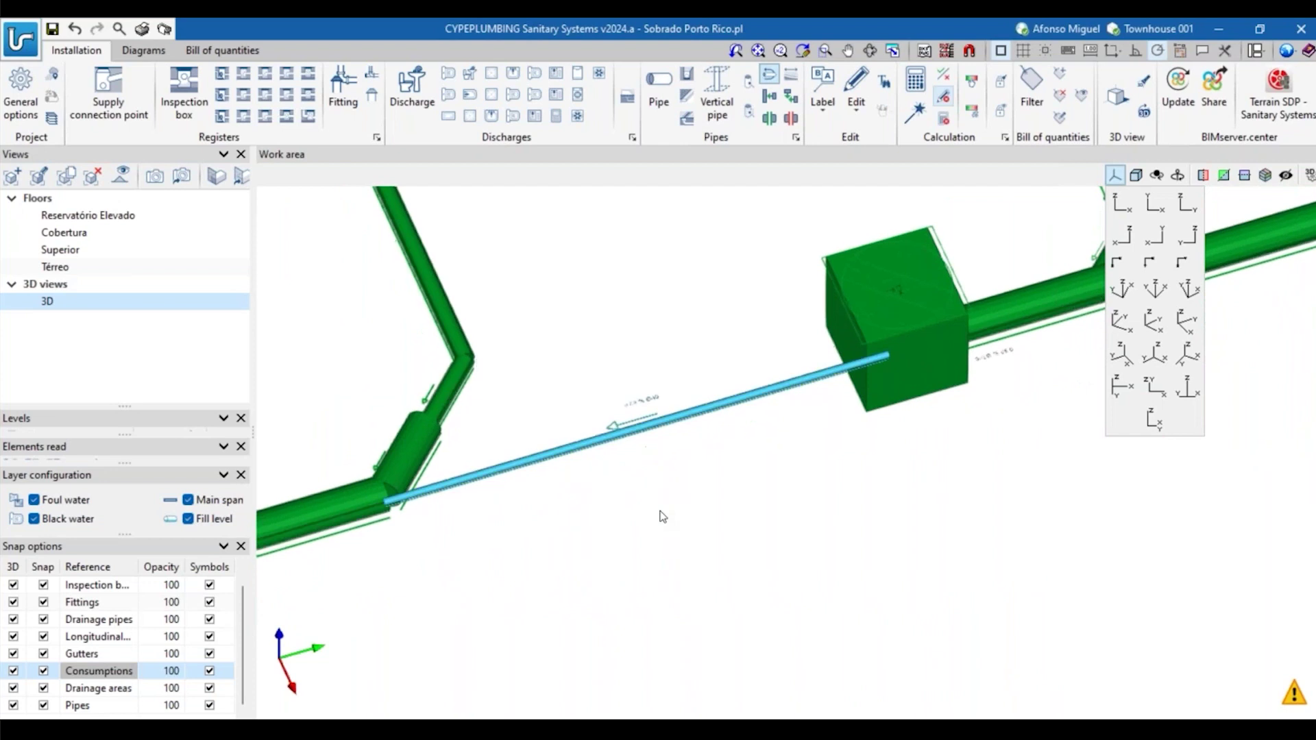
{"action": "scroll", "coordinate": [558, 485], "scroll_direction": "up", "scroll_amount": 4}
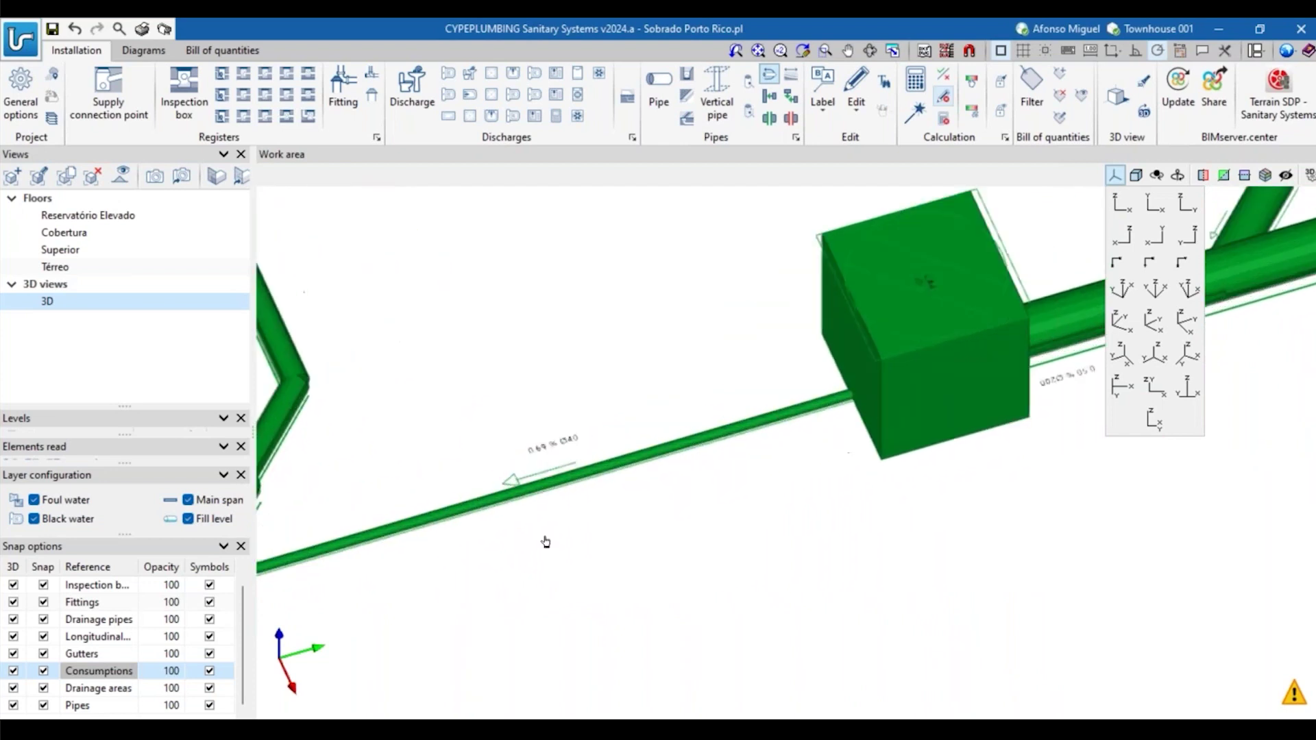
{"action": "middle_click_drag", "start_coordinate": [647, 534], "coordinate": [702, 488]}
{"action": "scroll", "coordinate": [696, 500], "scroll_direction": "down", "scroll_amount": 3}
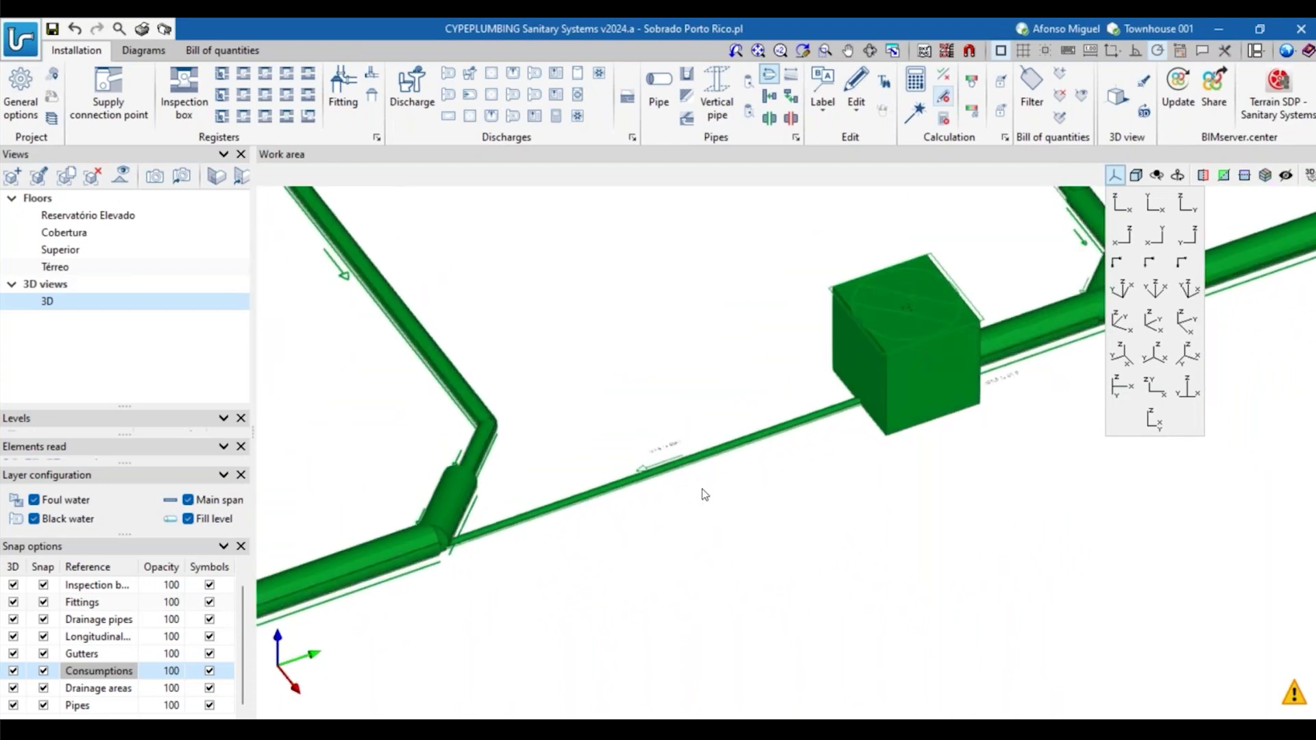
Run the Design calculation on the drainage network and inspect the check marker on the new collector span.
{"action": "left_click", "coordinate": [915, 111]}
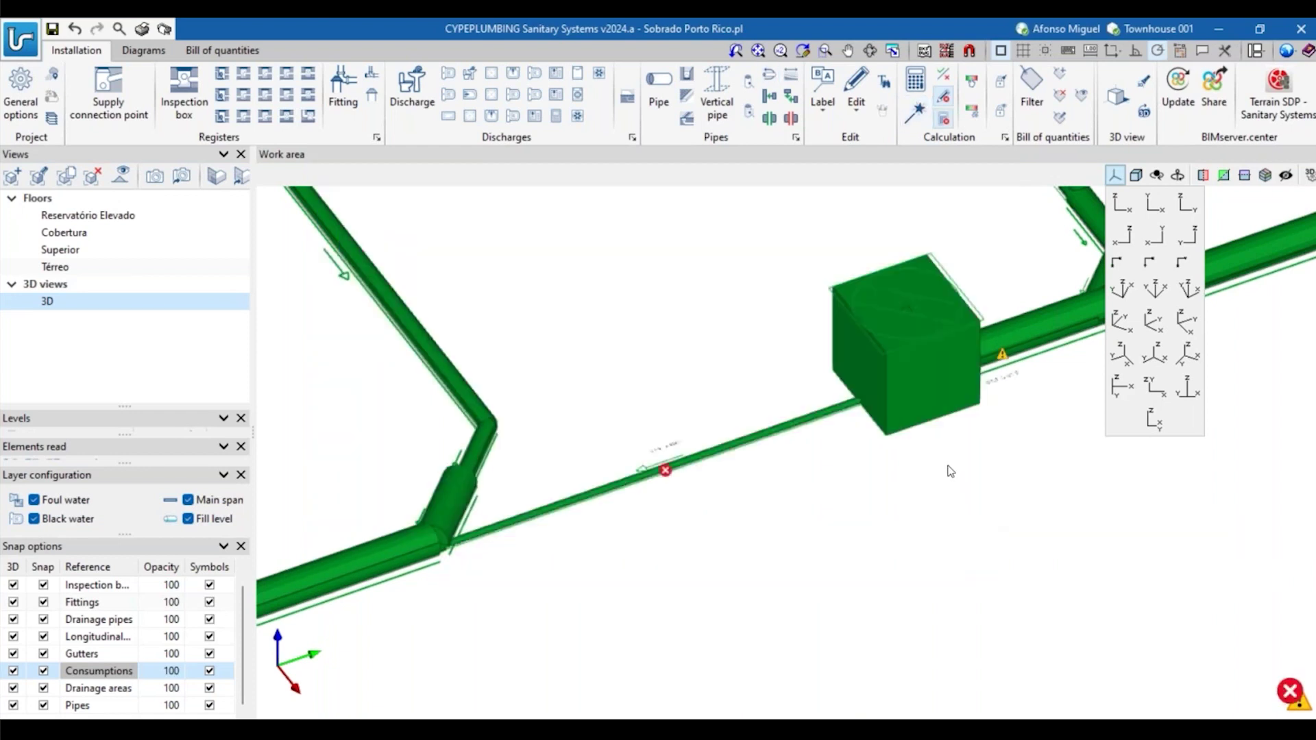
{"action": "middle_click_drag", "start_coordinate": [700, 482], "coordinate": [751, 459]}
{"action": "mouse_move", "coordinate": [713, 454]}
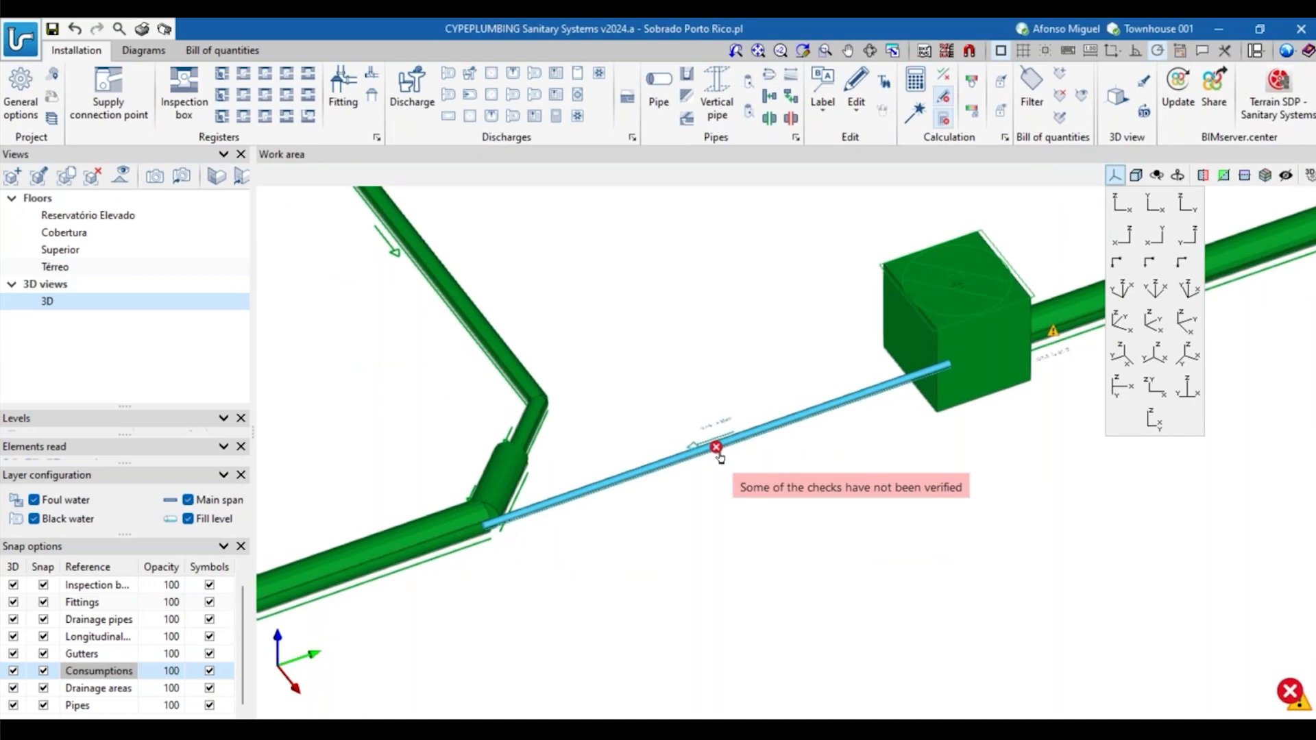
{"action": "scroll", "coordinate": [722, 457], "scroll_direction": "down", "scroll_amount": 4}
{"action": "middle_click_drag", "start_coordinate": [722, 457], "coordinate": [758, 437]}
{"action": "scroll", "coordinate": [757, 434], "scroll_direction": "up", "scroll_amount": 4}
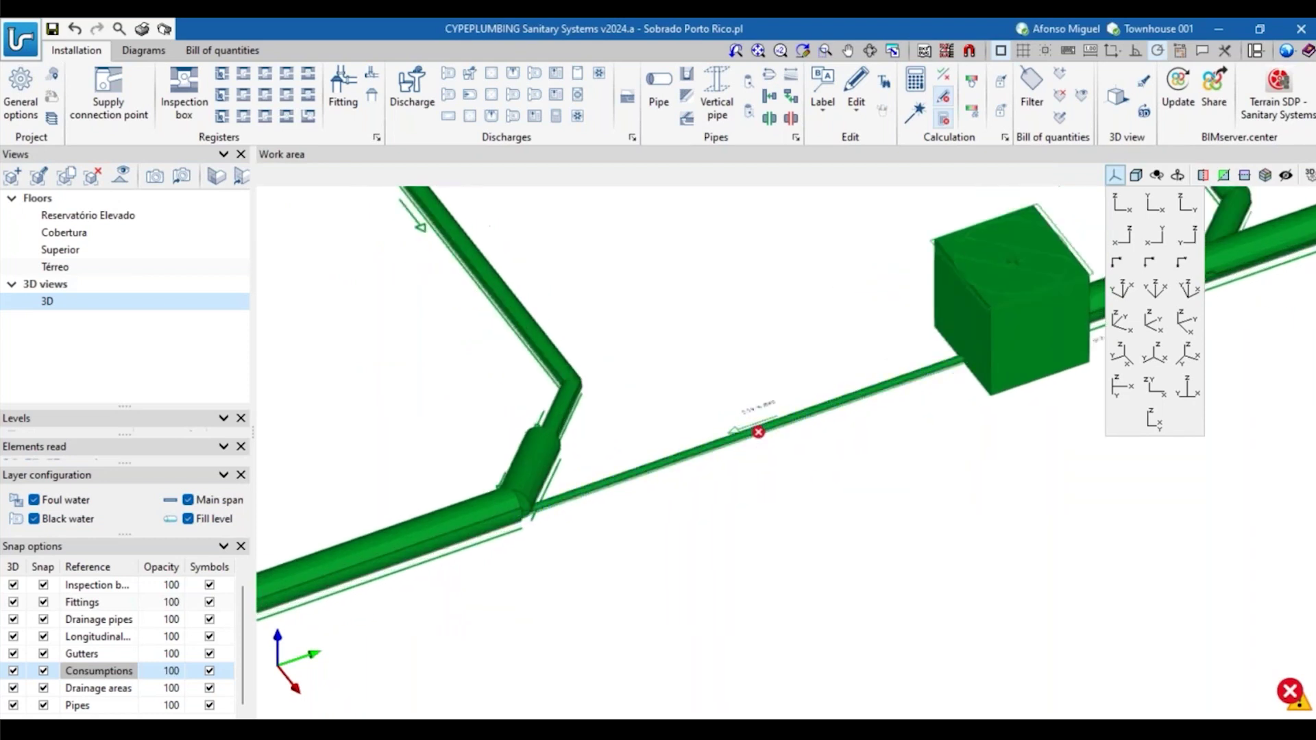
{"action": "middle_click_drag", "start_coordinate": [796, 459], "coordinate": [827, 442]}
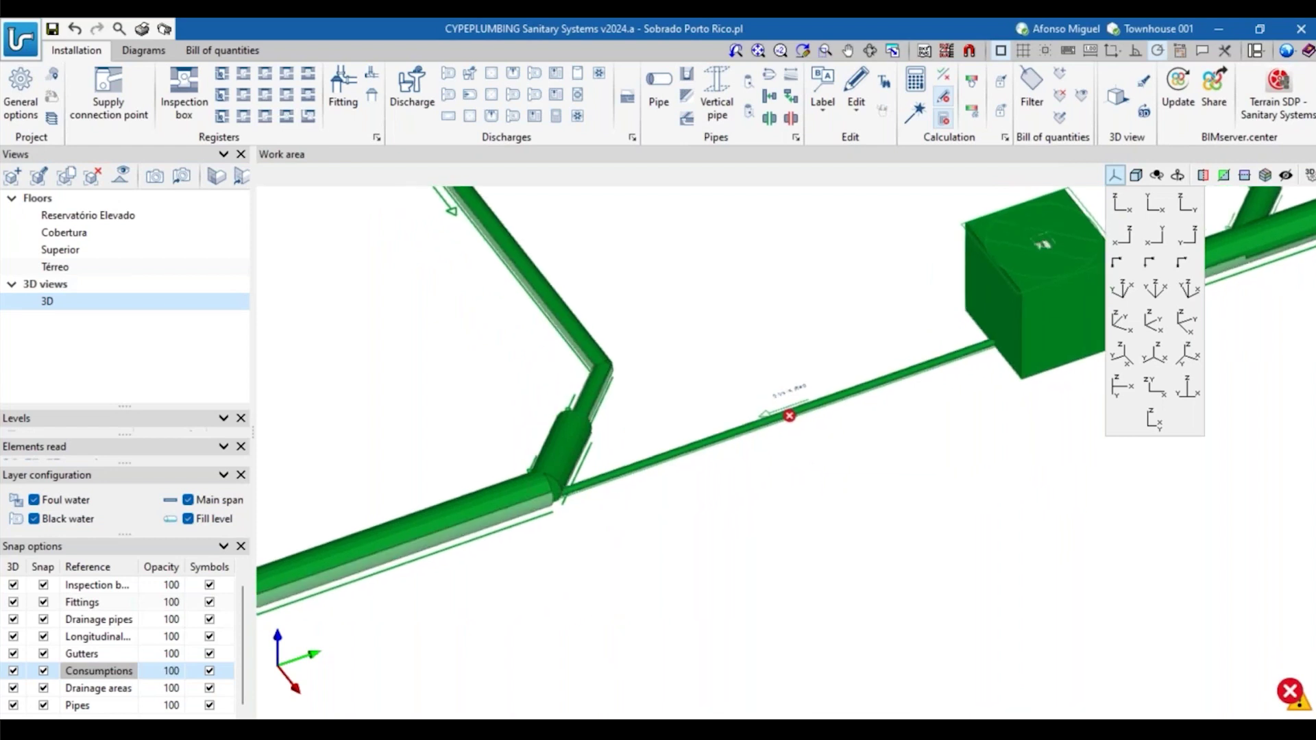
{"action": "scroll", "coordinate": [821, 425], "scroll_direction": "down", "scroll_amount": 3}
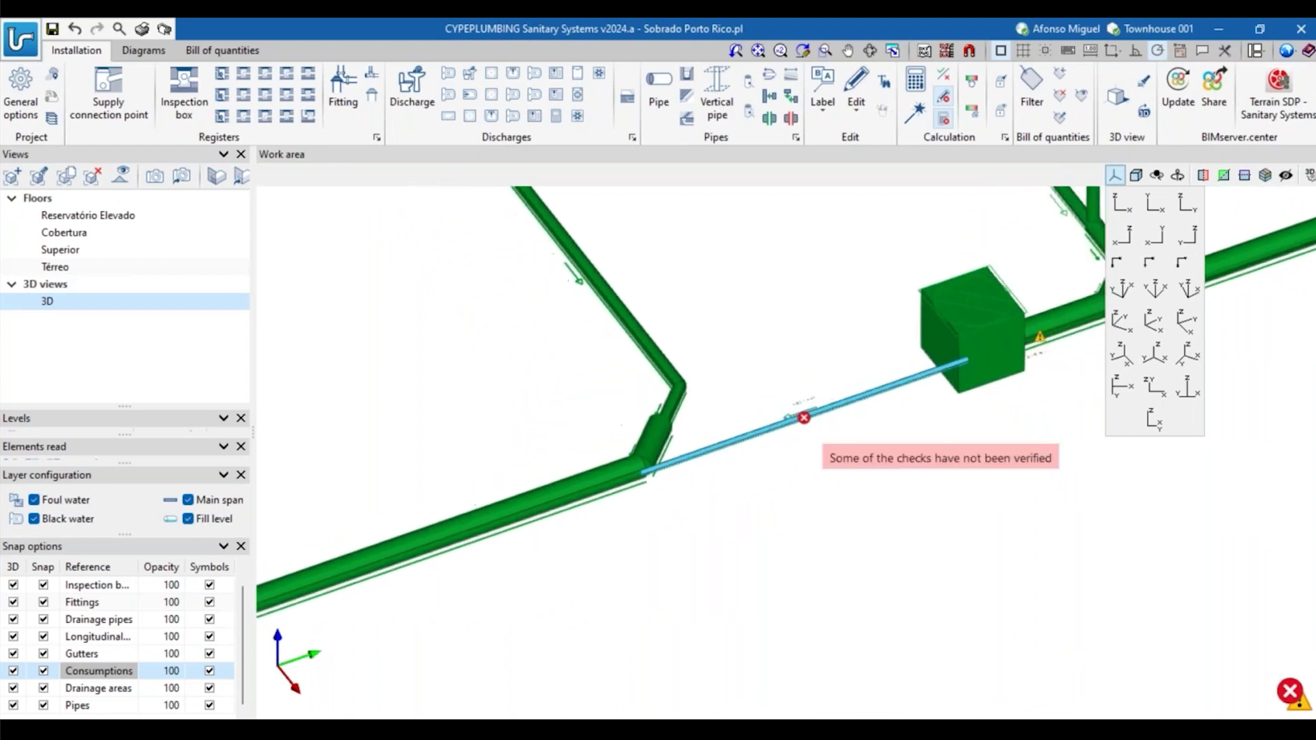
Assign the neighbouring collector pipe's criteria and dimensions, without its elevation, to the new span and rerun the Design calculation.
{"action": "left_click", "coordinate": [855, 117]}
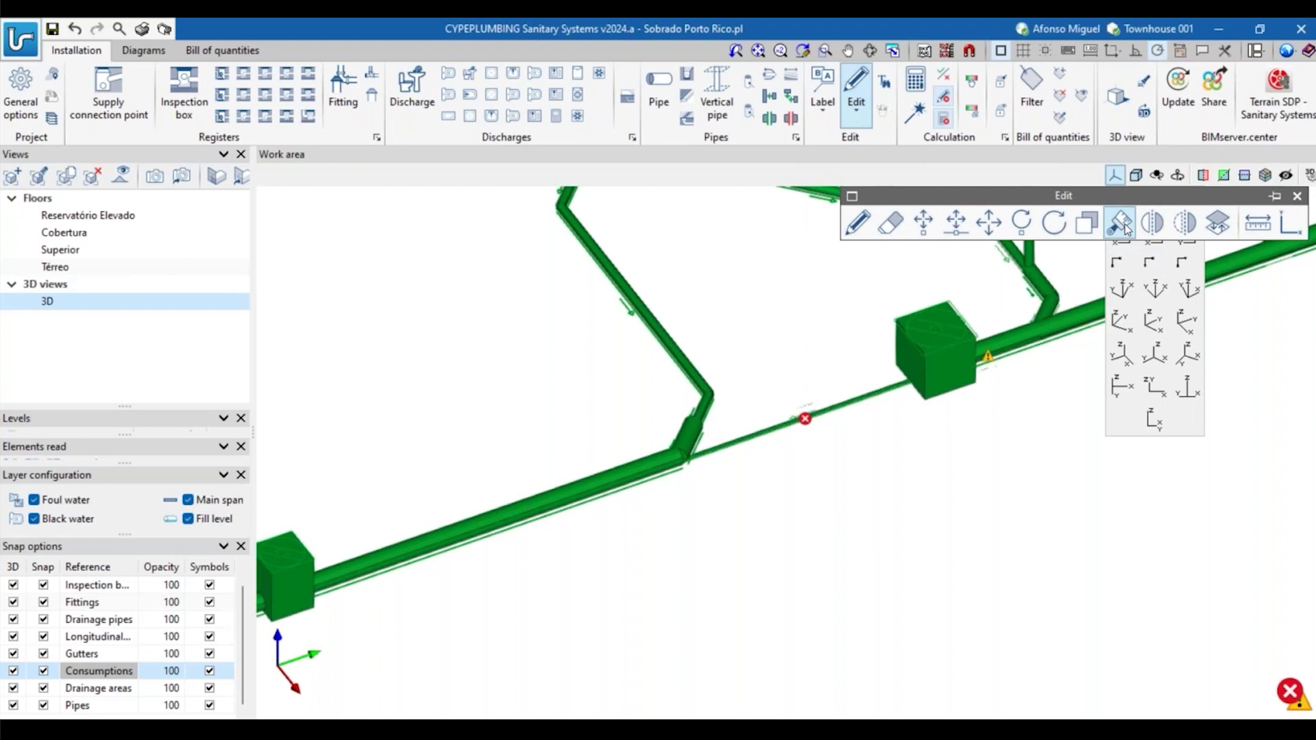
{"action": "left_click", "coordinate": [1126, 226]}
{"action": "left_click_drag", "start_coordinate": [626, 310], "coordinate": [434, 215]}
{"action": "left_click", "coordinate": [421, 253]}
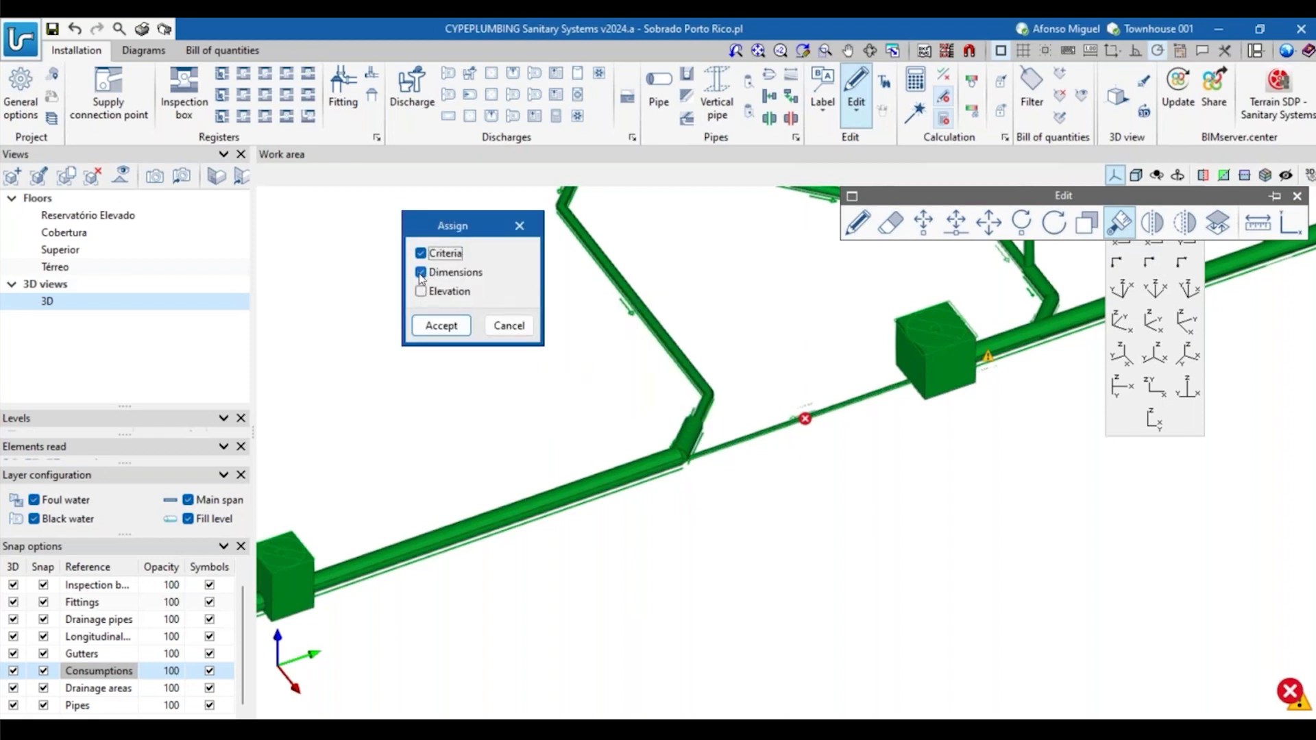
{"action": "left_click", "coordinate": [441, 326]}
{"action": "left_click", "coordinate": [557, 498]}
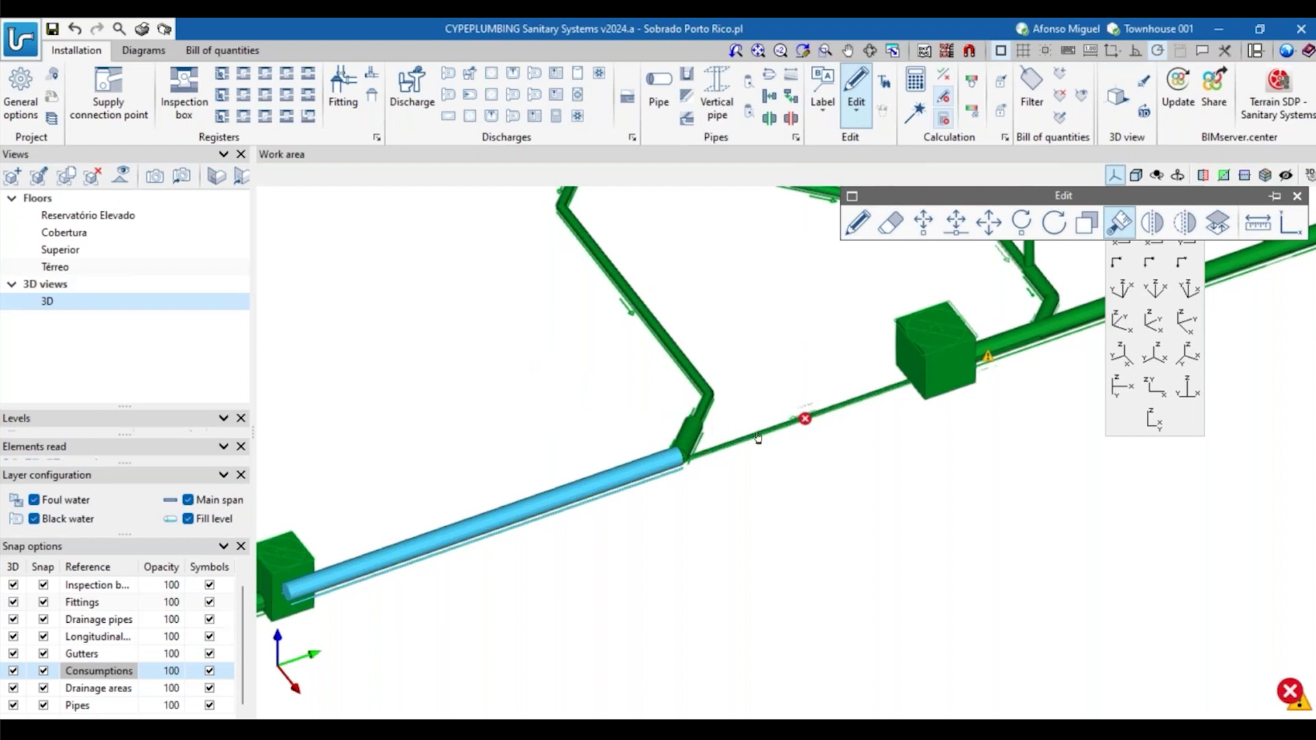
{"action": "left_click", "coordinate": [758, 438]}
{"action": "right_click", "coordinate": [854, 552]}
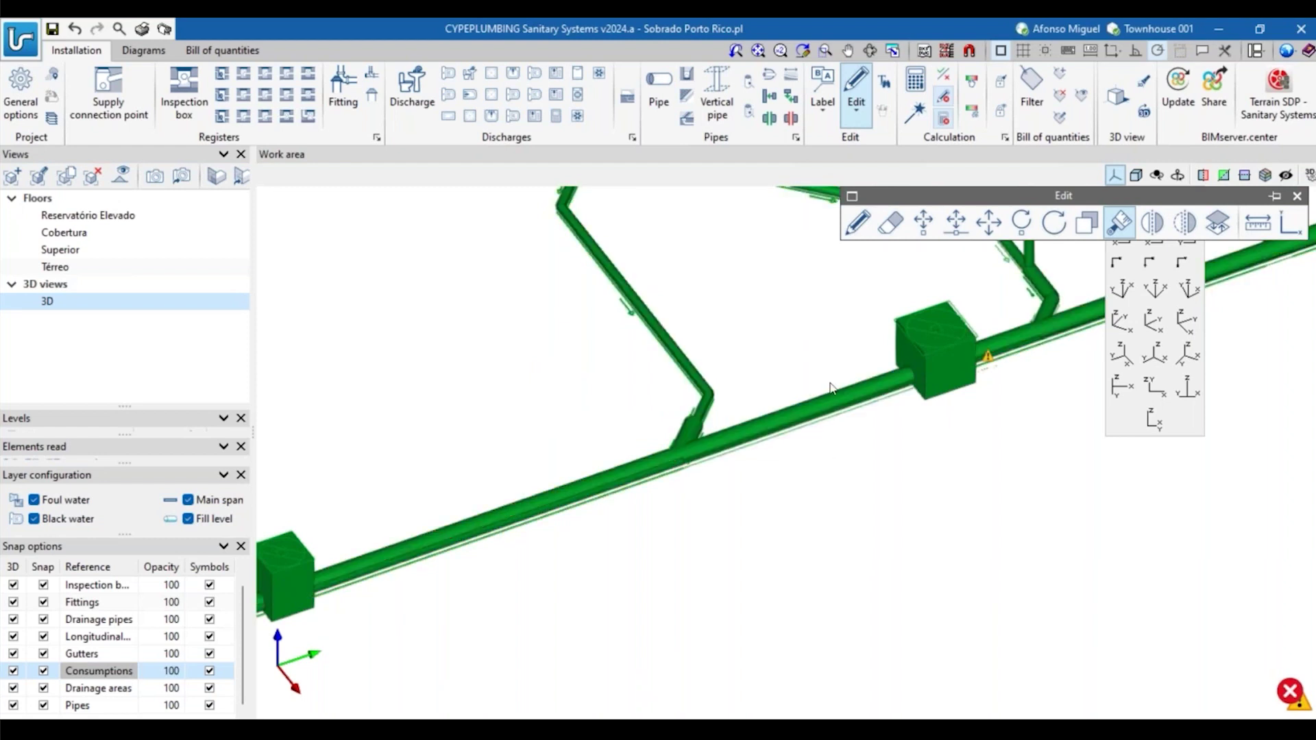
{"action": "left_click", "coordinate": [915, 109]}
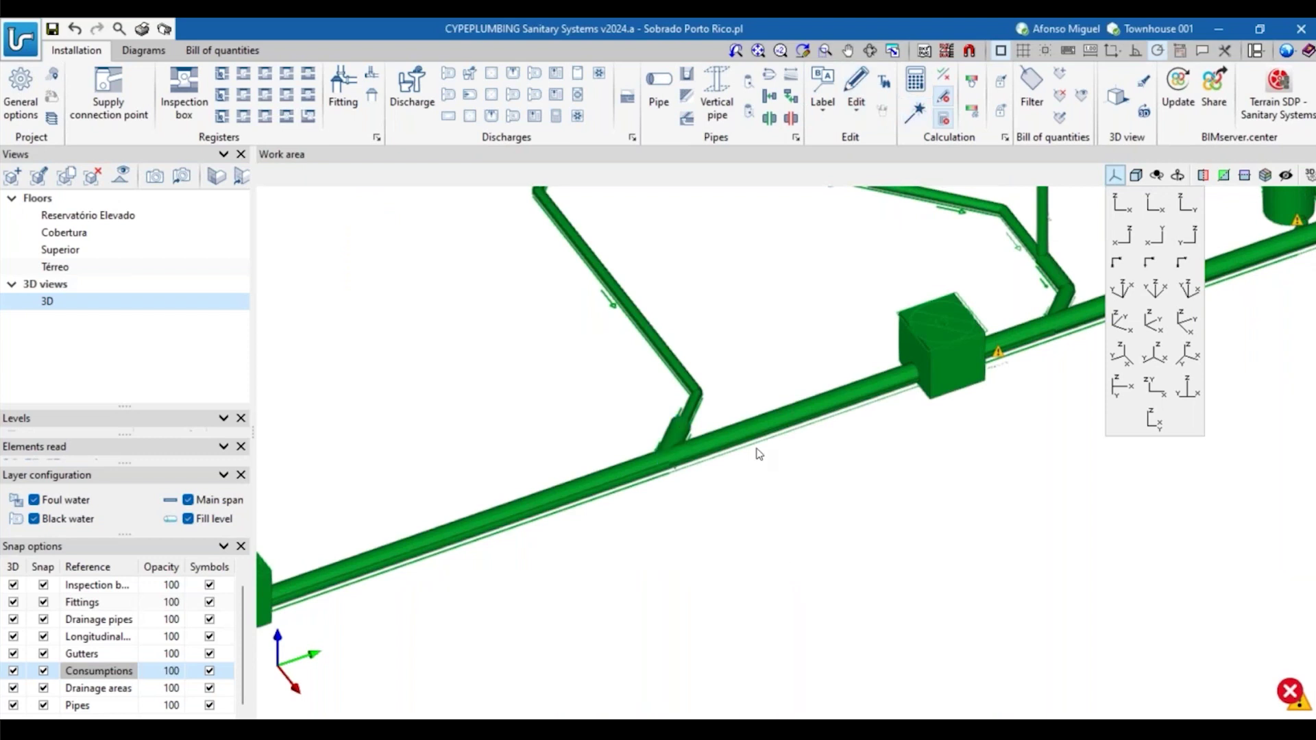
{"action": "middle_click_drag", "start_coordinate": [843, 462], "coordinate": [824, 460]}
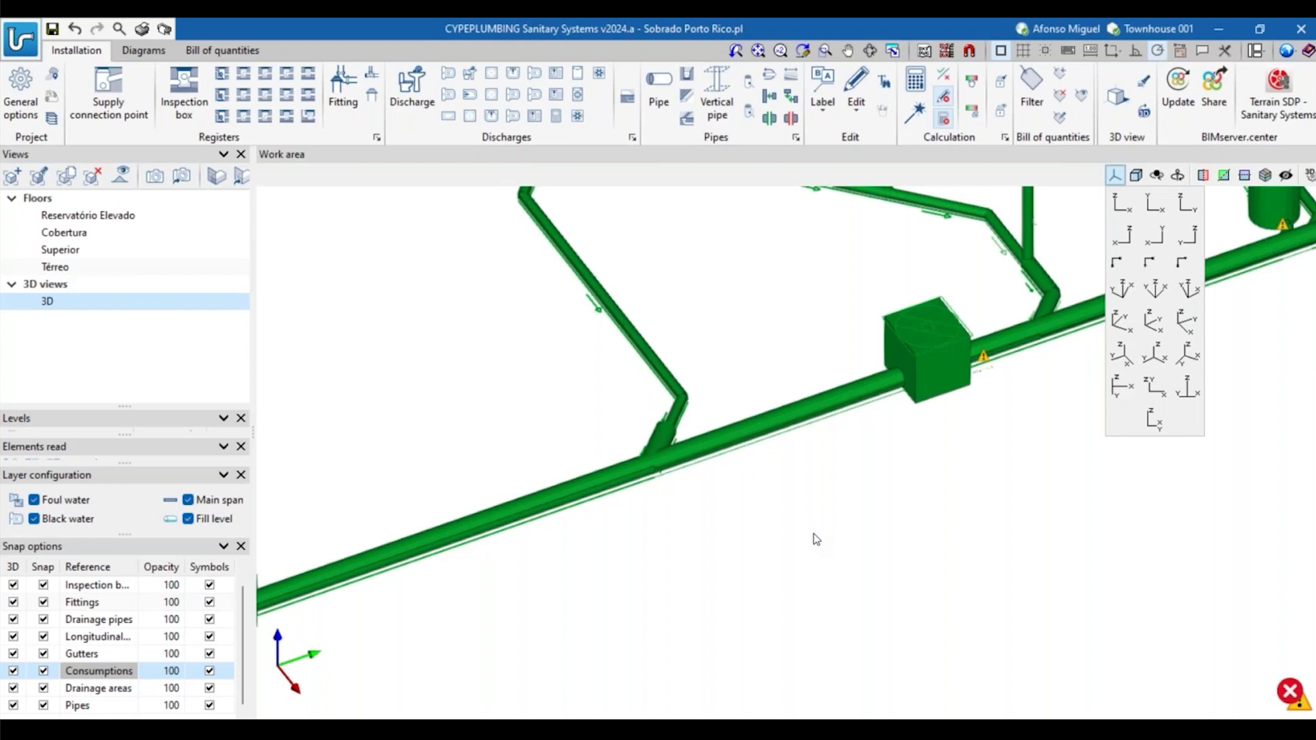
{"action": "left_click", "coordinate": [19, 91]}
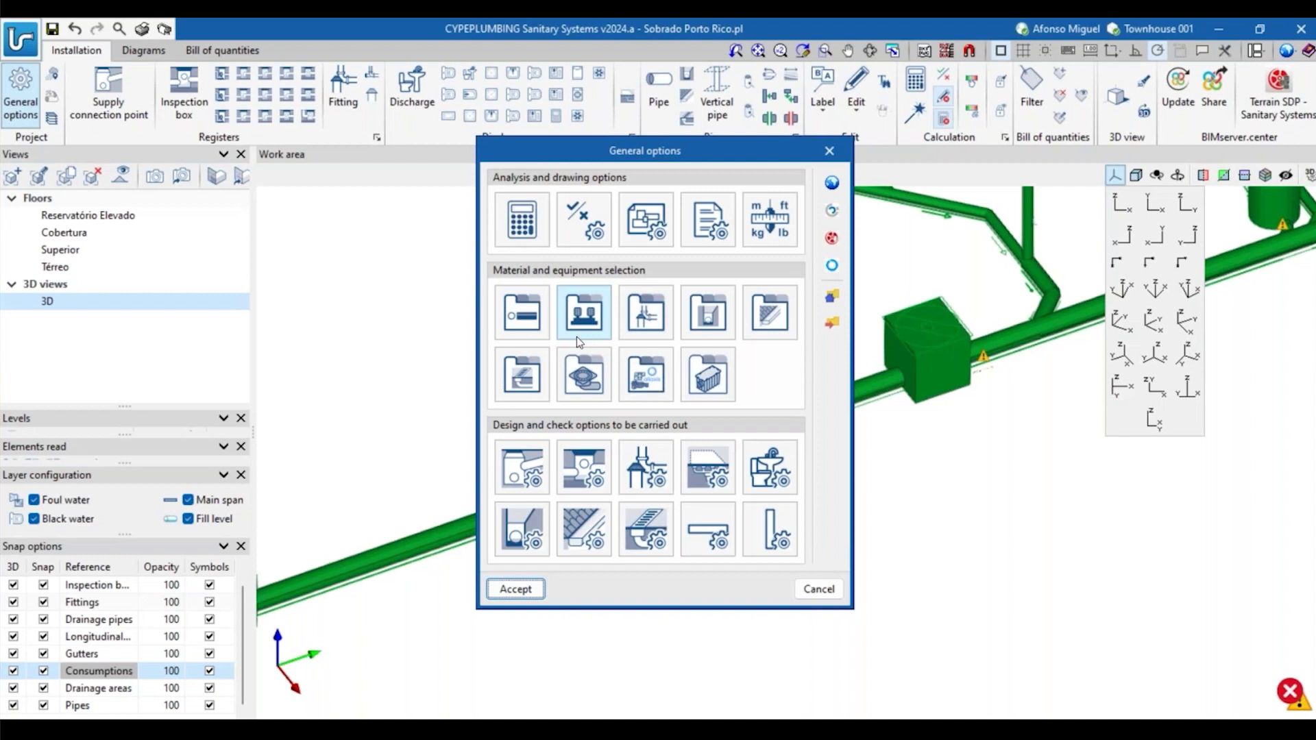
{"action": "key", "text": "Escape"}
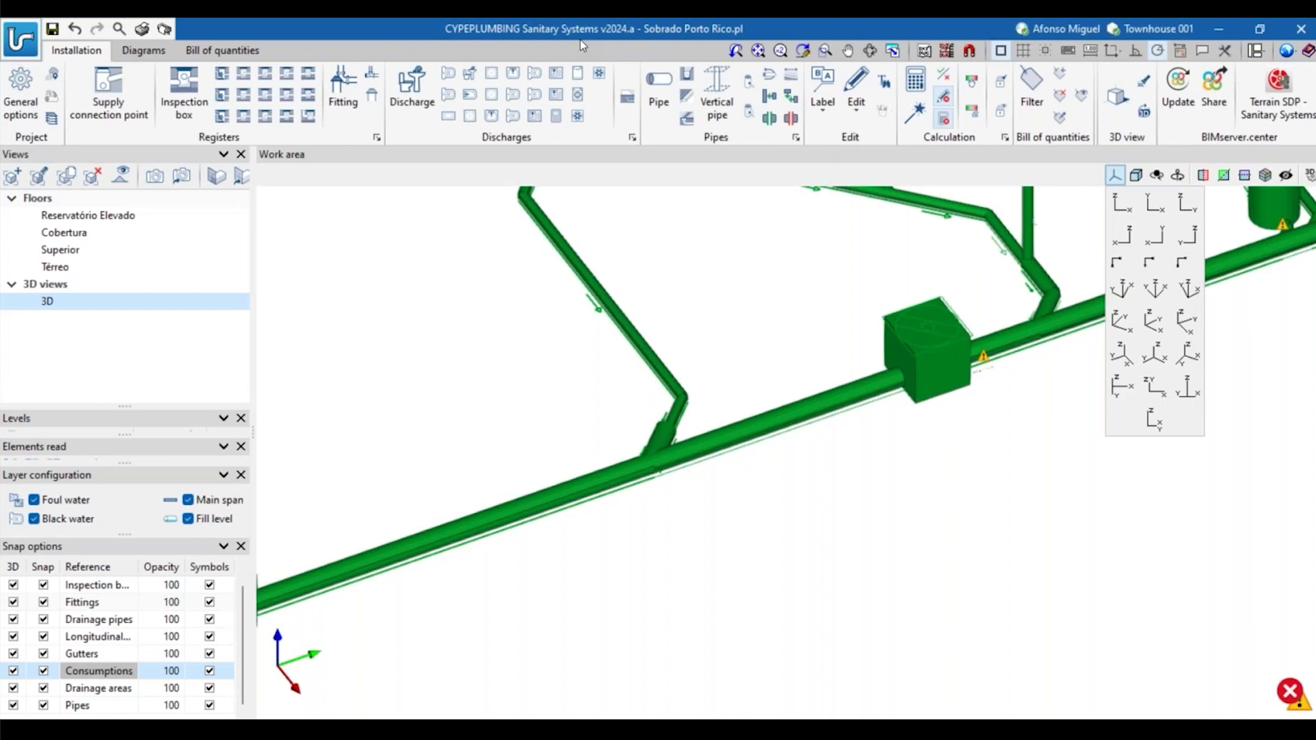
{"action": "scroll", "coordinate": [704, 283], "scroll_direction": "down", "scroll_amount": 2}
{"action": "middle_click_drag", "start_coordinate": [749, 466], "coordinate": [770, 508]}
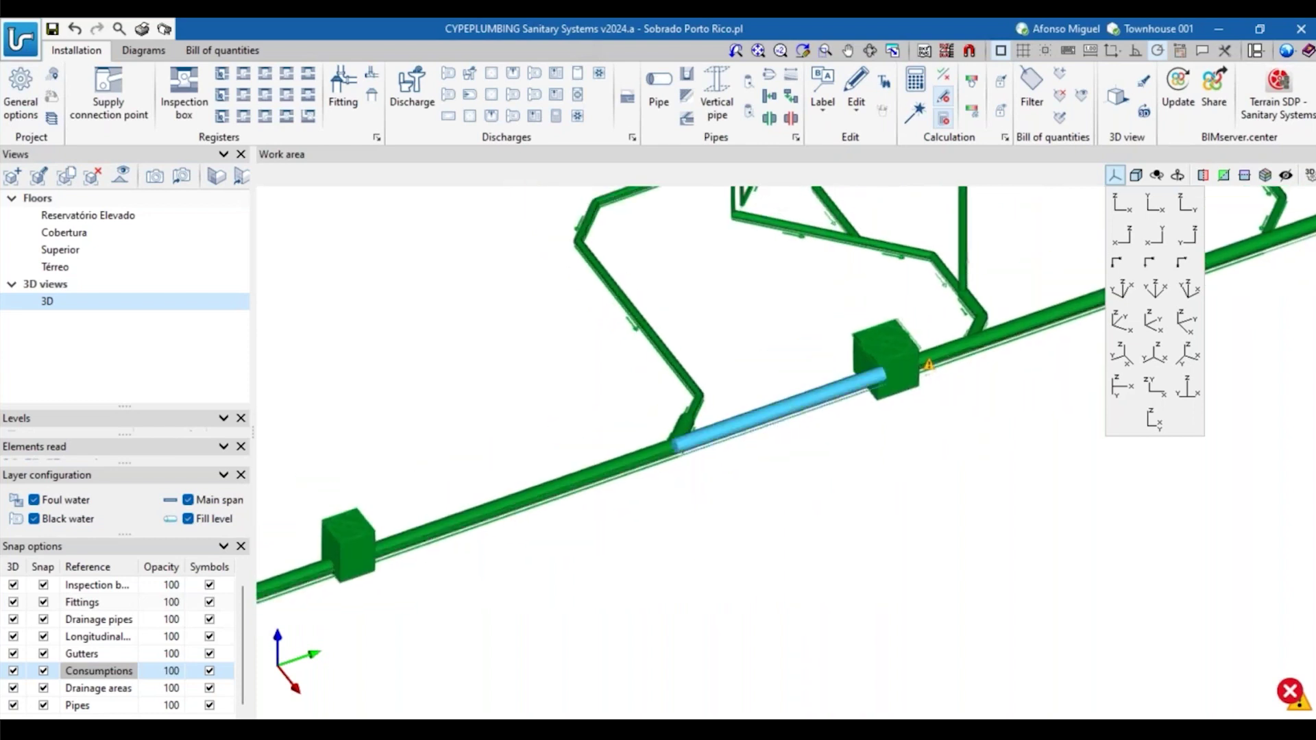
{"action": "middle_click_drag", "start_coordinate": [852, 483], "coordinate": [857, 484]}
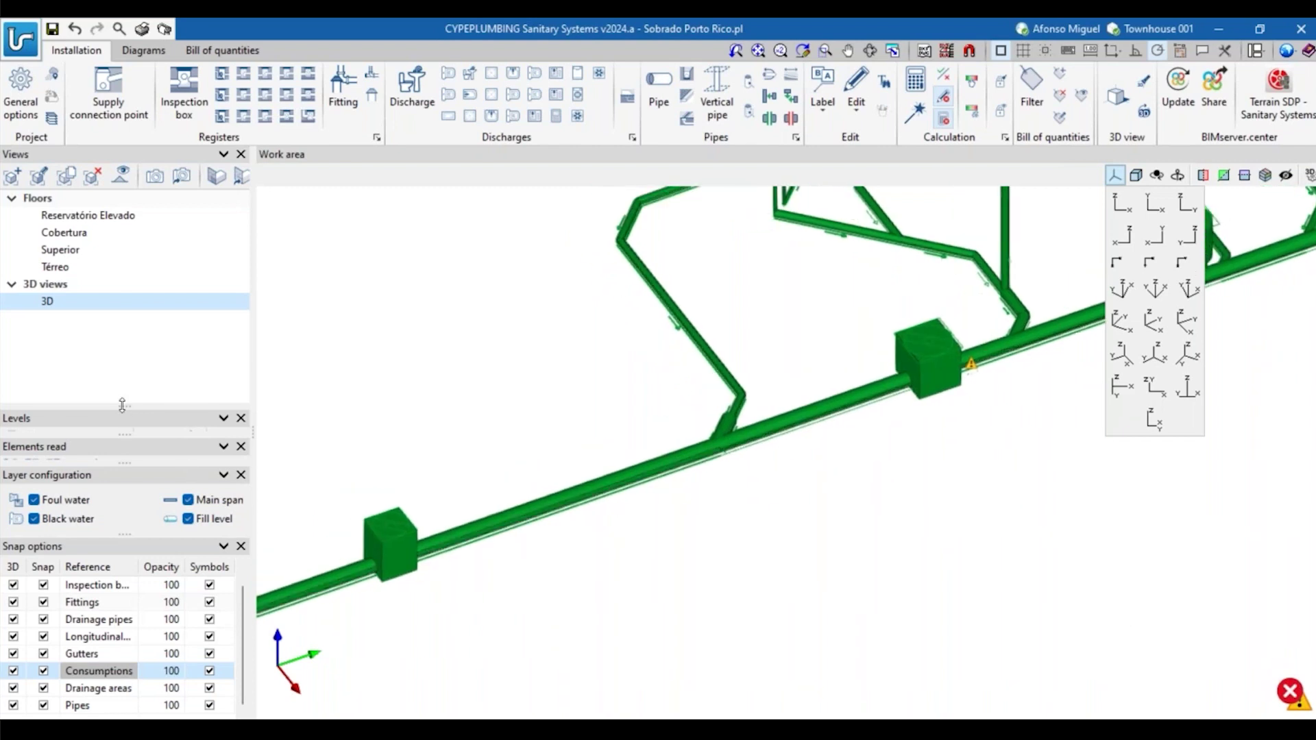
{"action": "left_click_drag", "start_coordinate": [122, 405], "coordinate": [122, 400]}
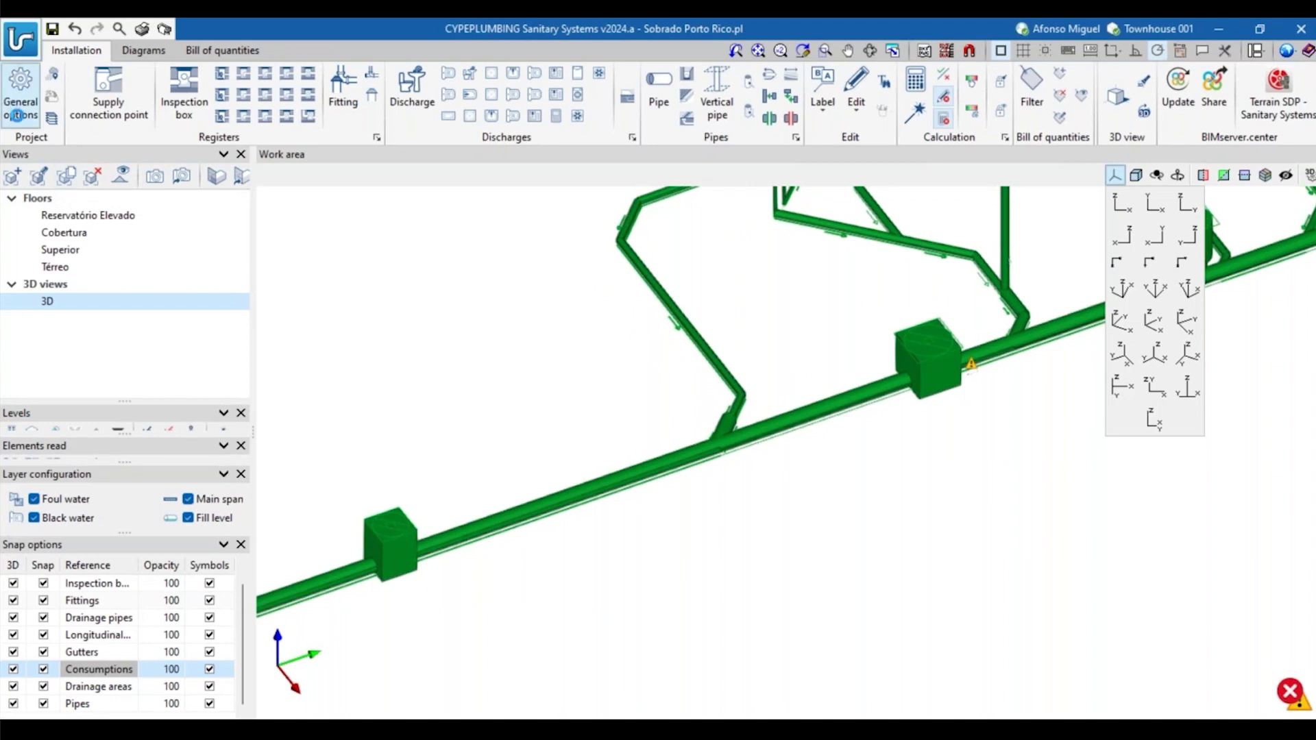
Open the pipes catalogue from the project's general options.
{"action": "left_click", "coordinate": [19, 109]}
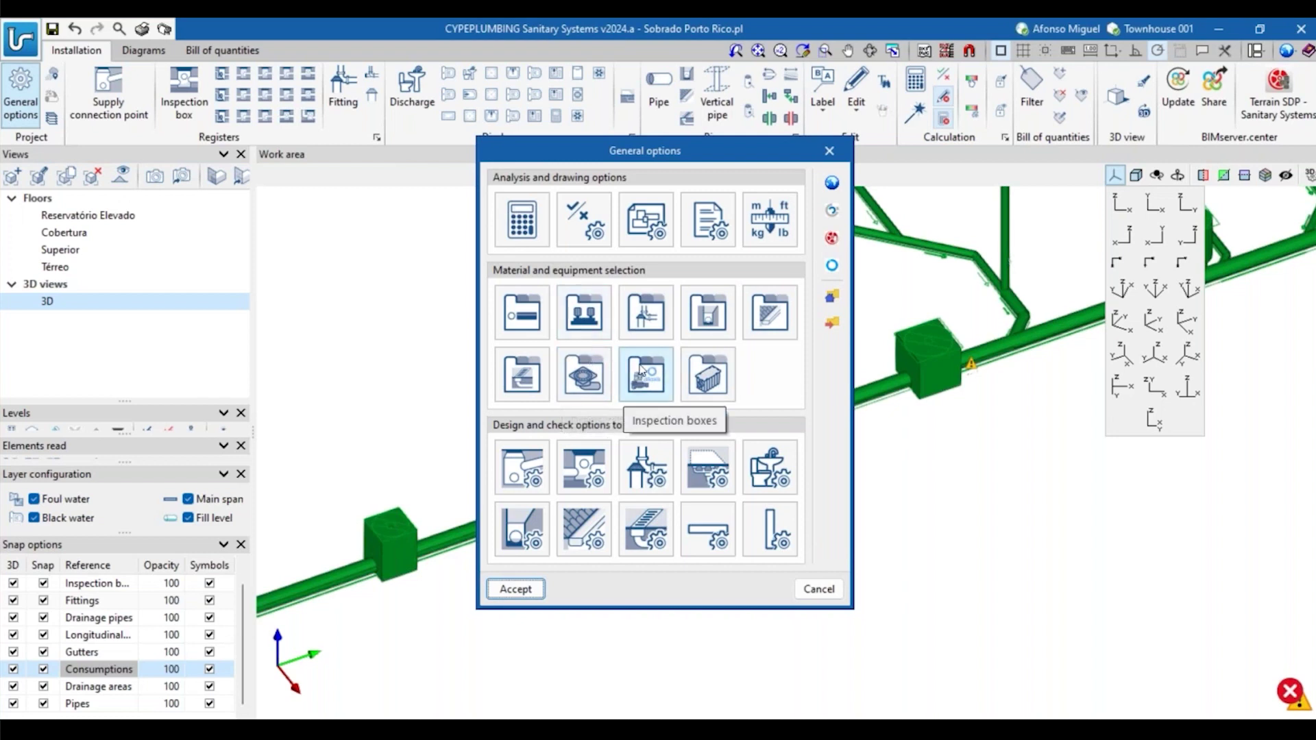
{"action": "left_click", "coordinate": [522, 313]}
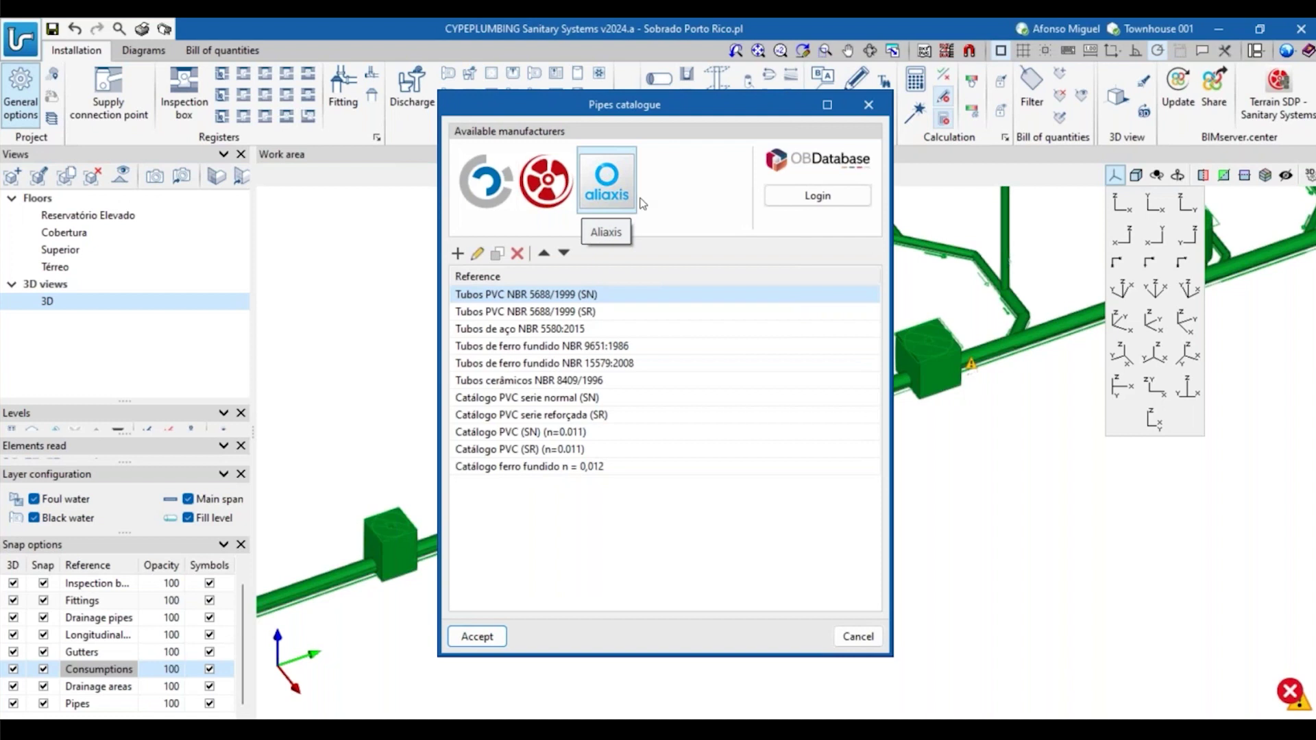
Try adding a custom pipe series with a Ø32 size to the pipes catalogue.
{"action": "left_click", "coordinate": [458, 253]}
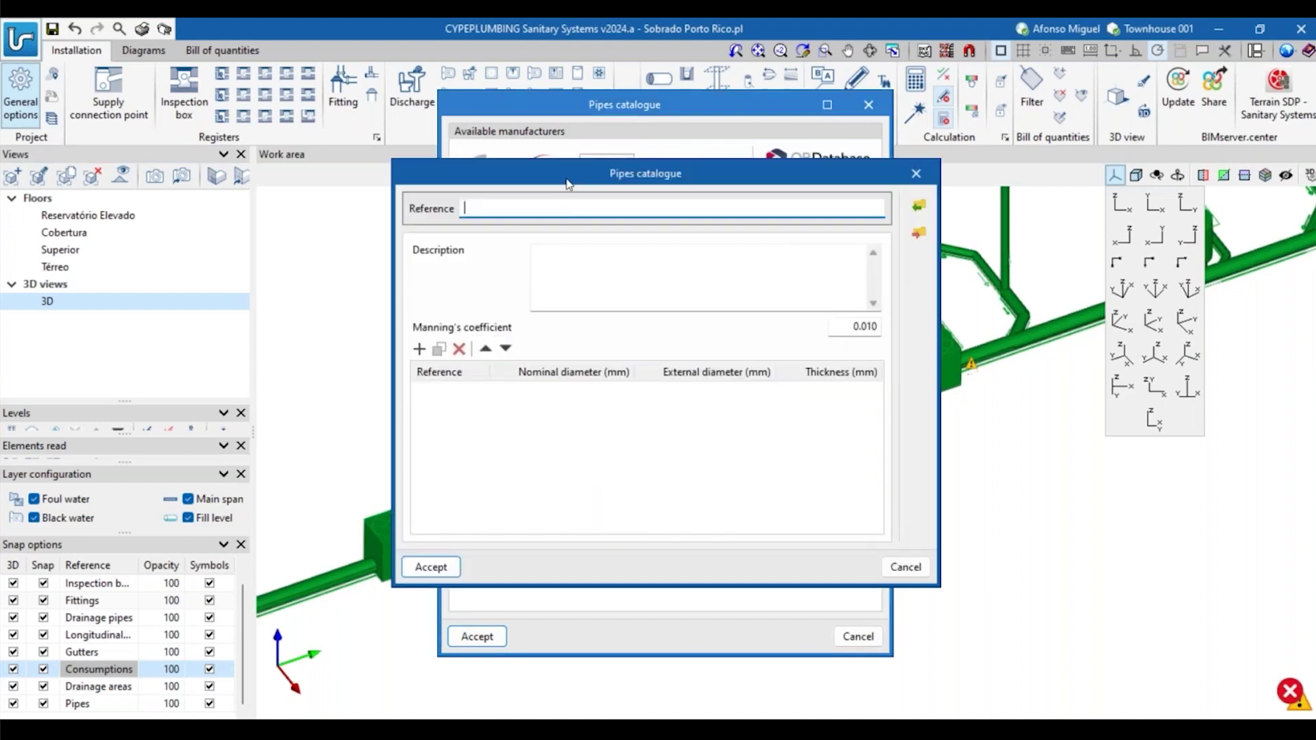
{"action": "left_click_drag", "start_coordinate": [567, 184], "coordinate": [614, 205]}
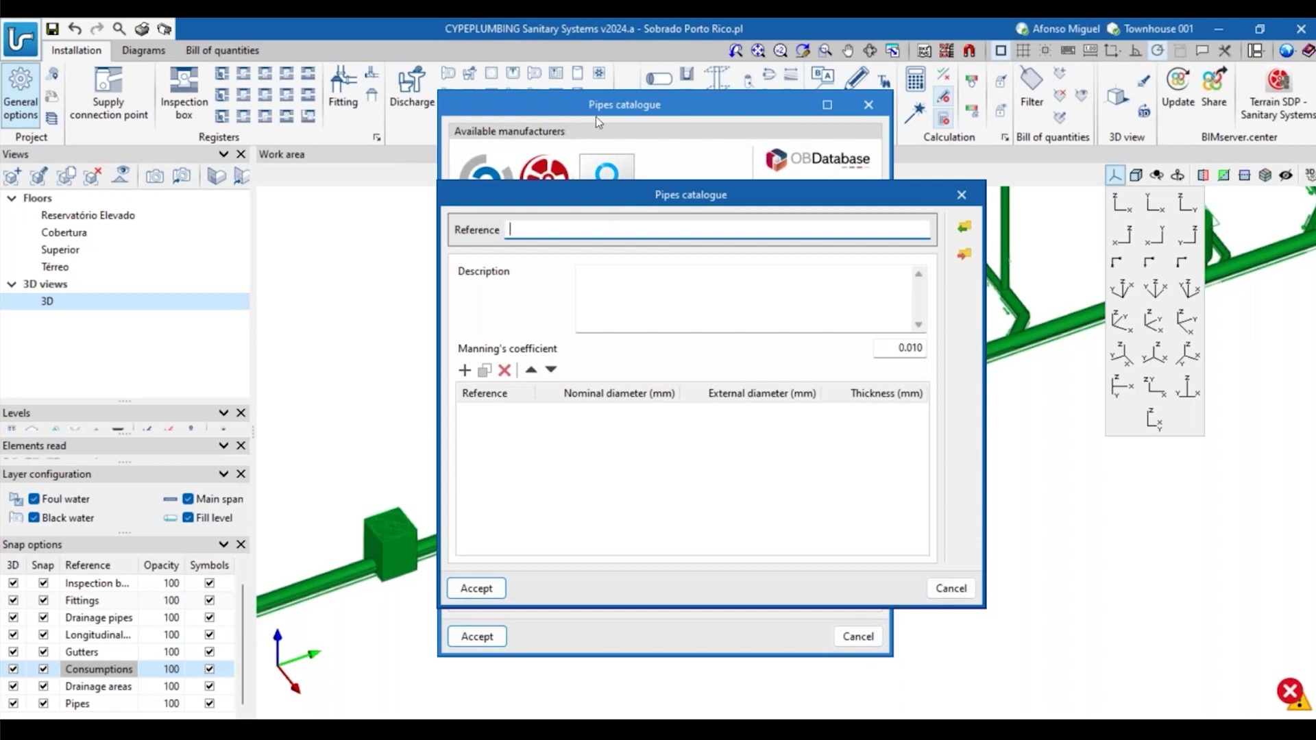
{"action": "left_click", "coordinate": [464, 370]}
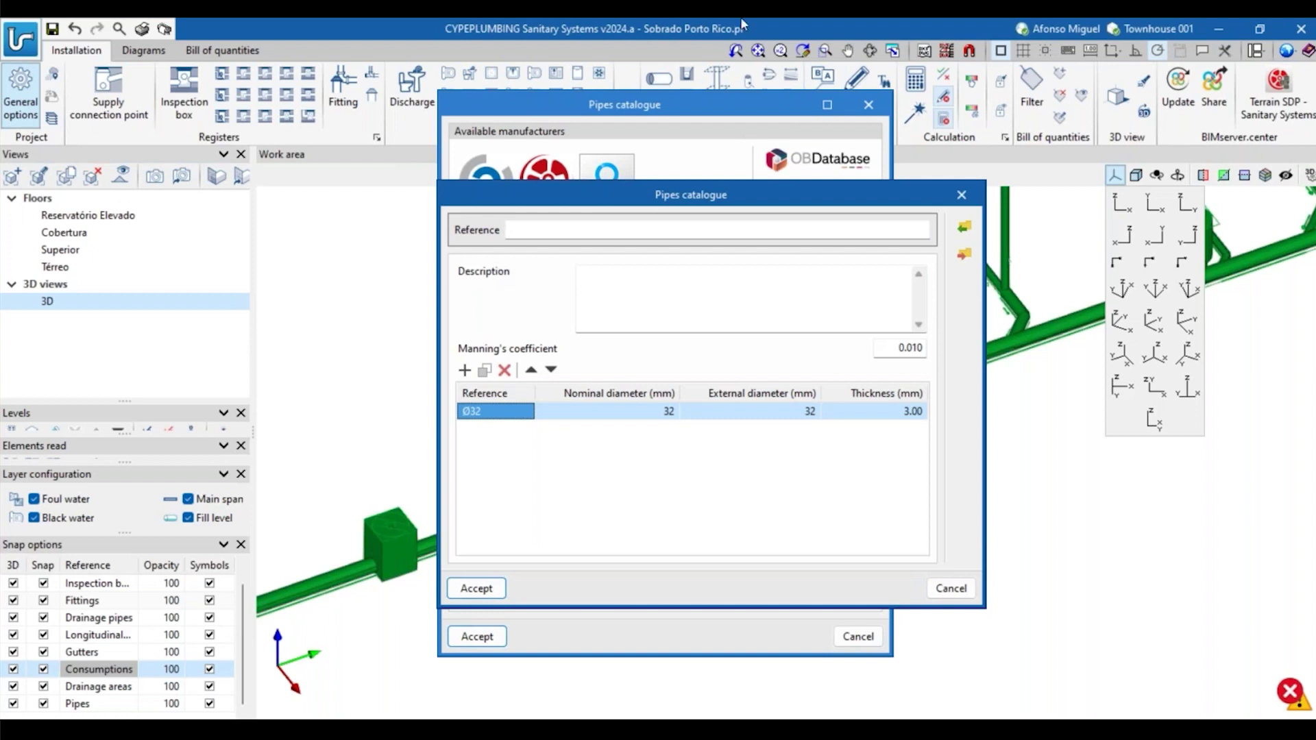
{"action": "key", "text": "Escape"}
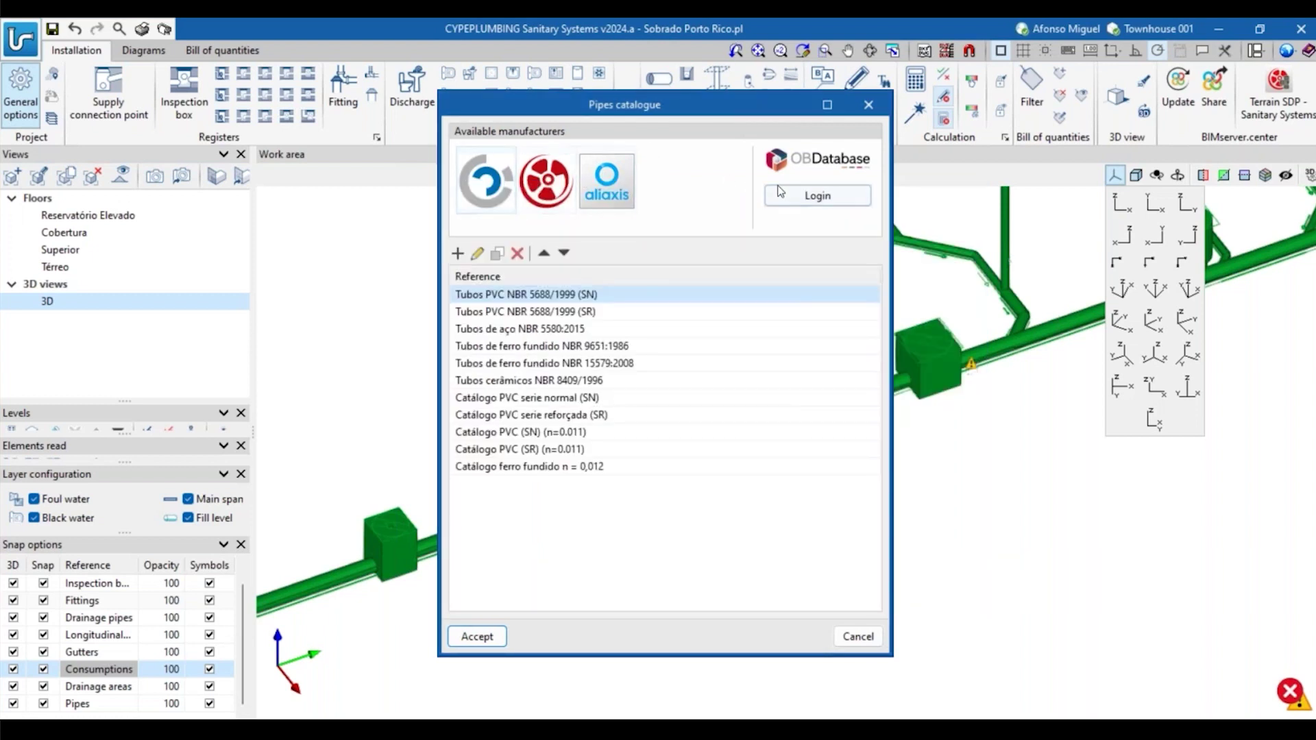
Connect to OBDatabase with the saved credentials and import the Terrain SDP pipe series into the pipes catalogue.
{"action": "left_click", "coordinate": [817, 197]}
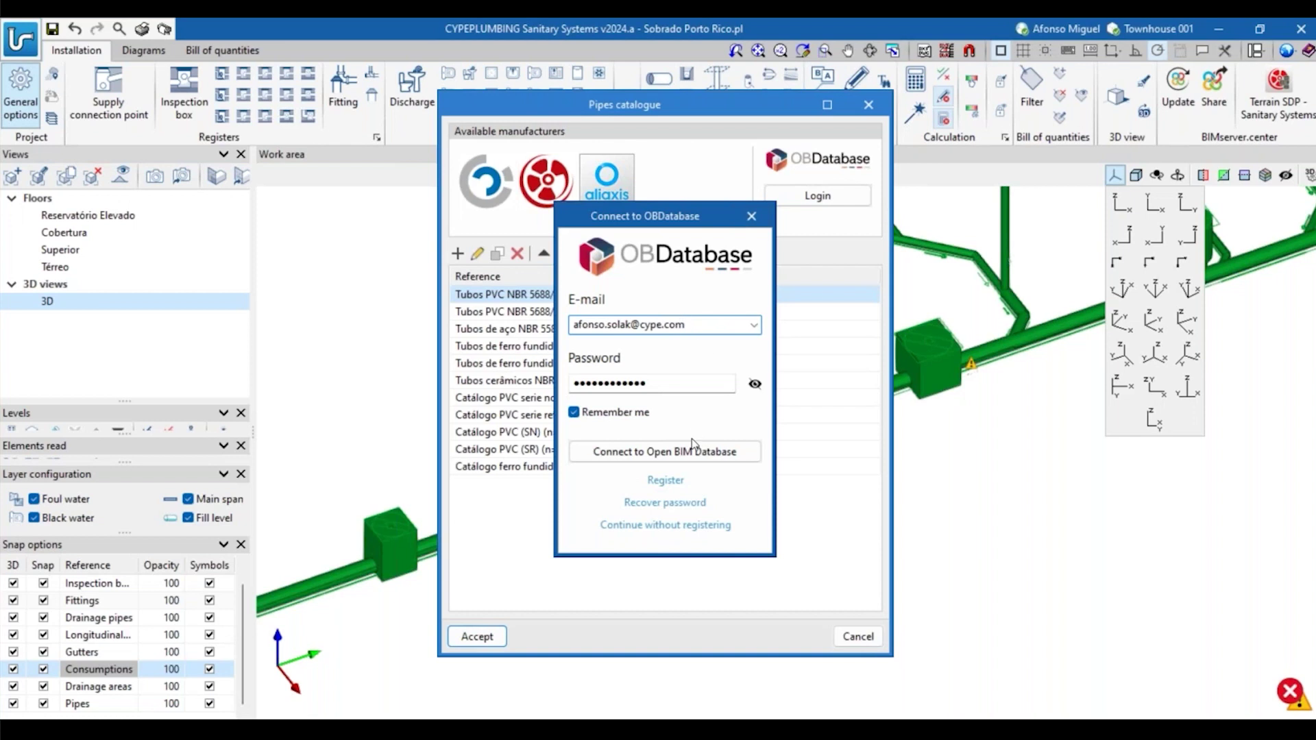
{"action": "left_click", "coordinate": [692, 450]}
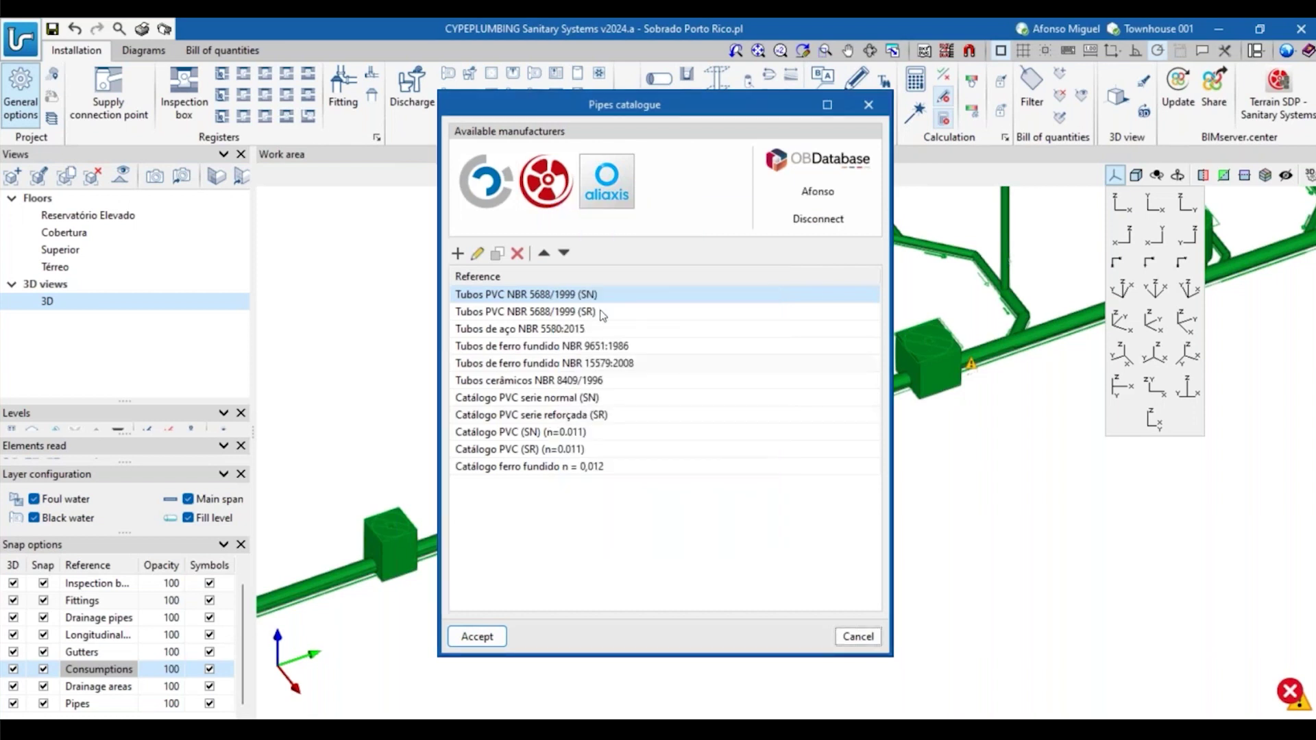
{"action": "left_click", "coordinate": [546, 180]}
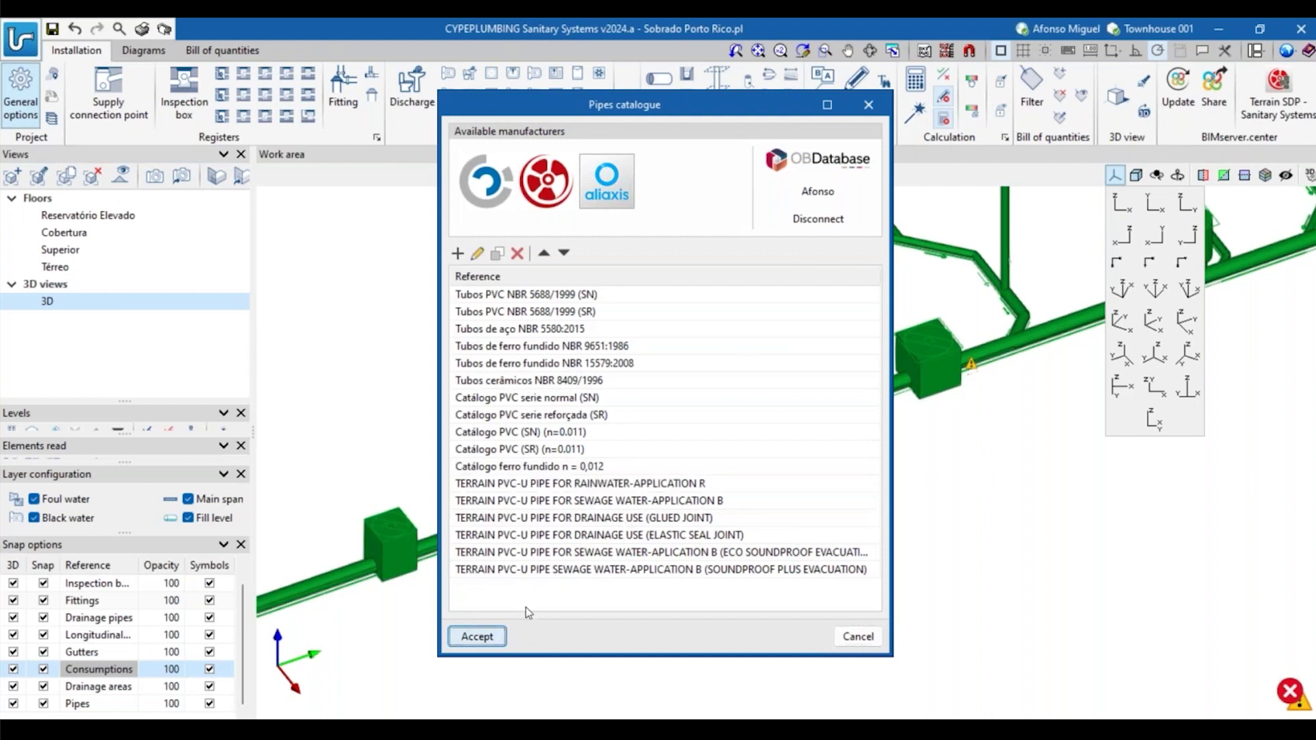
{"action": "left_click", "coordinate": [495, 641]}
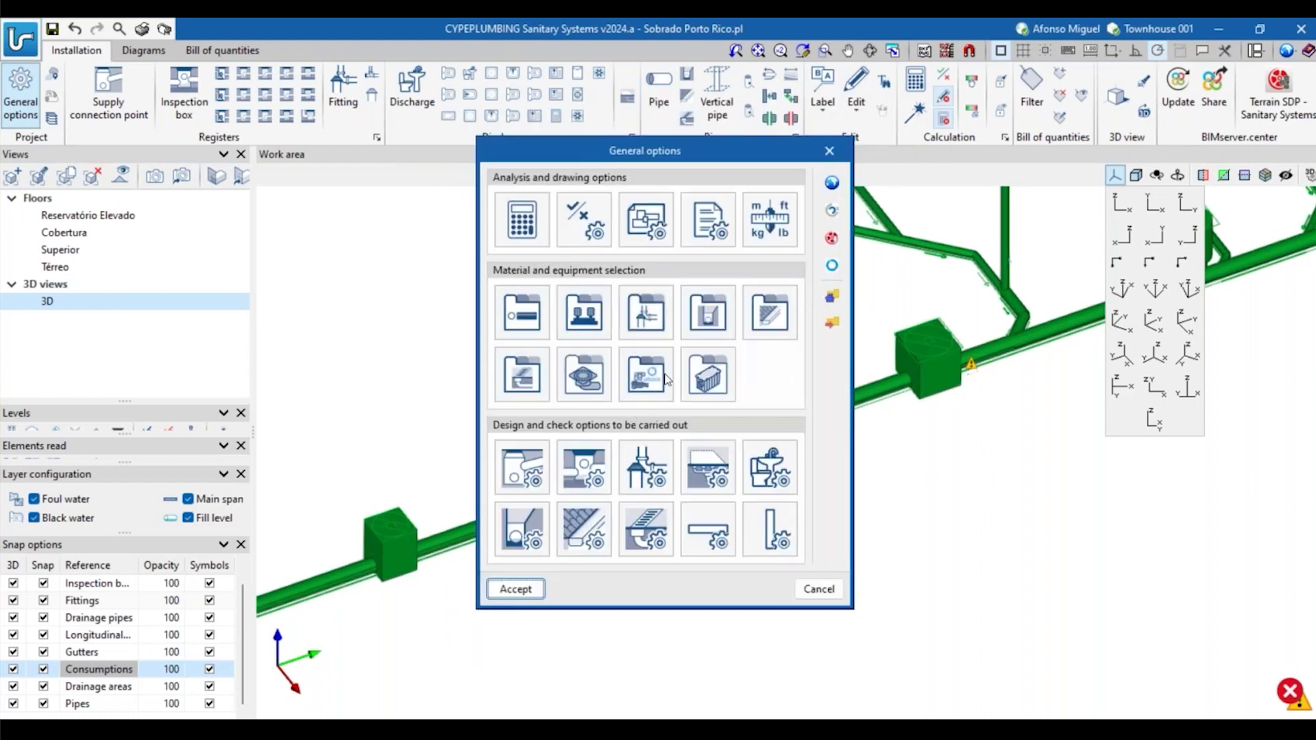
Add the basic inspection chamber assemblies with diameter Ø250 and cover Gris to the project's inspection boxes.
{"action": "left_click", "coordinate": [625, 367]}
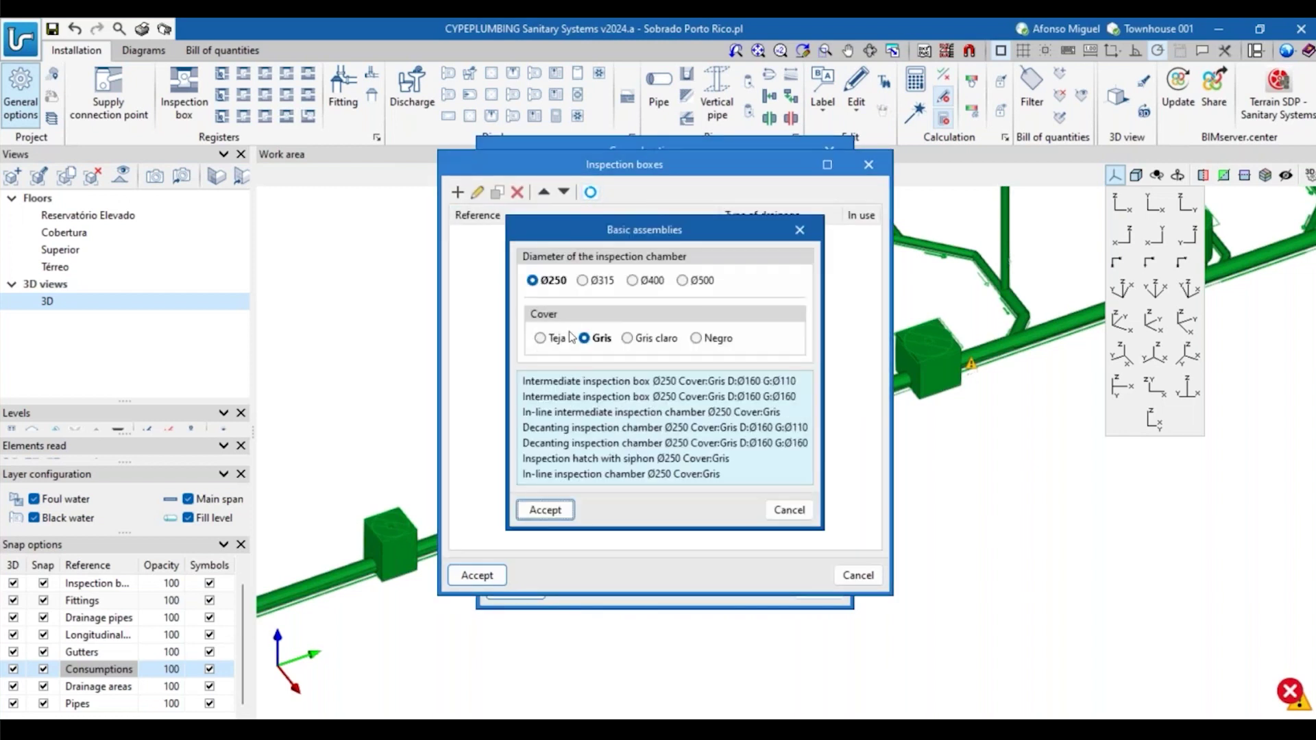
{"action": "left_click", "coordinate": [546, 508]}
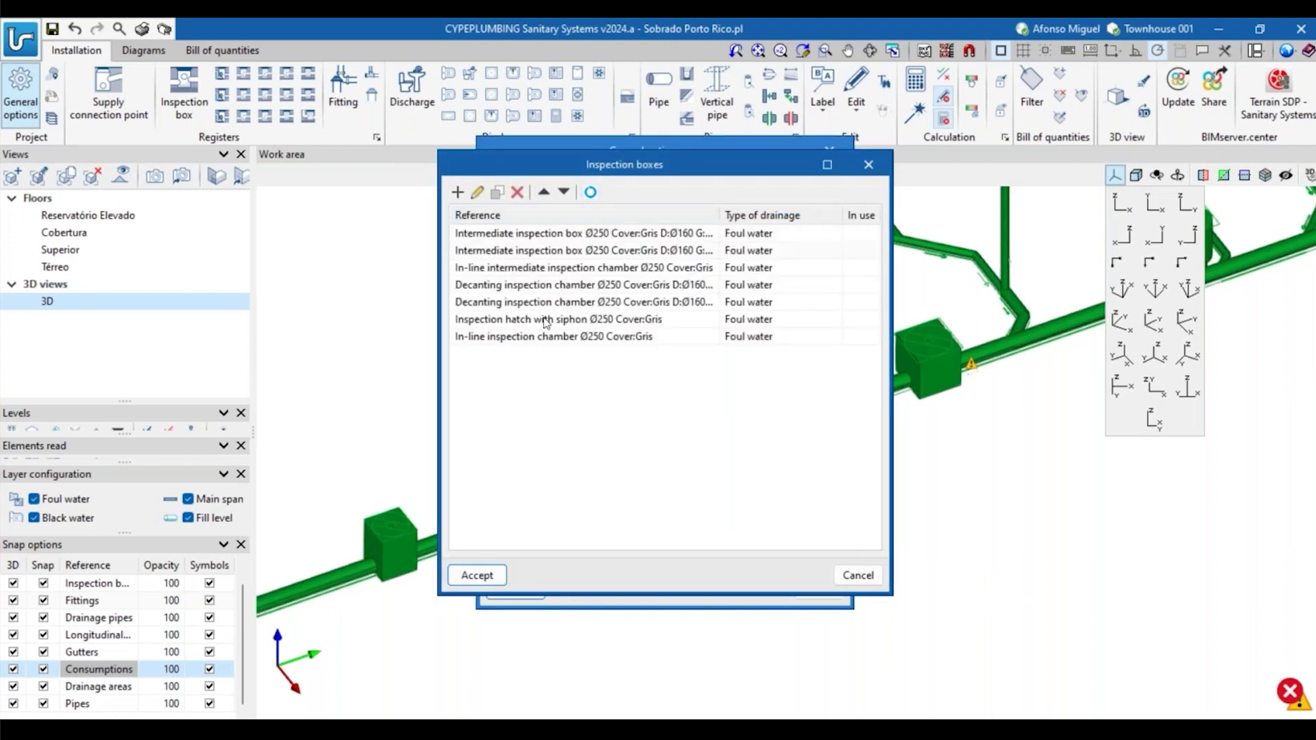
{"action": "left_click", "coordinate": [489, 578]}
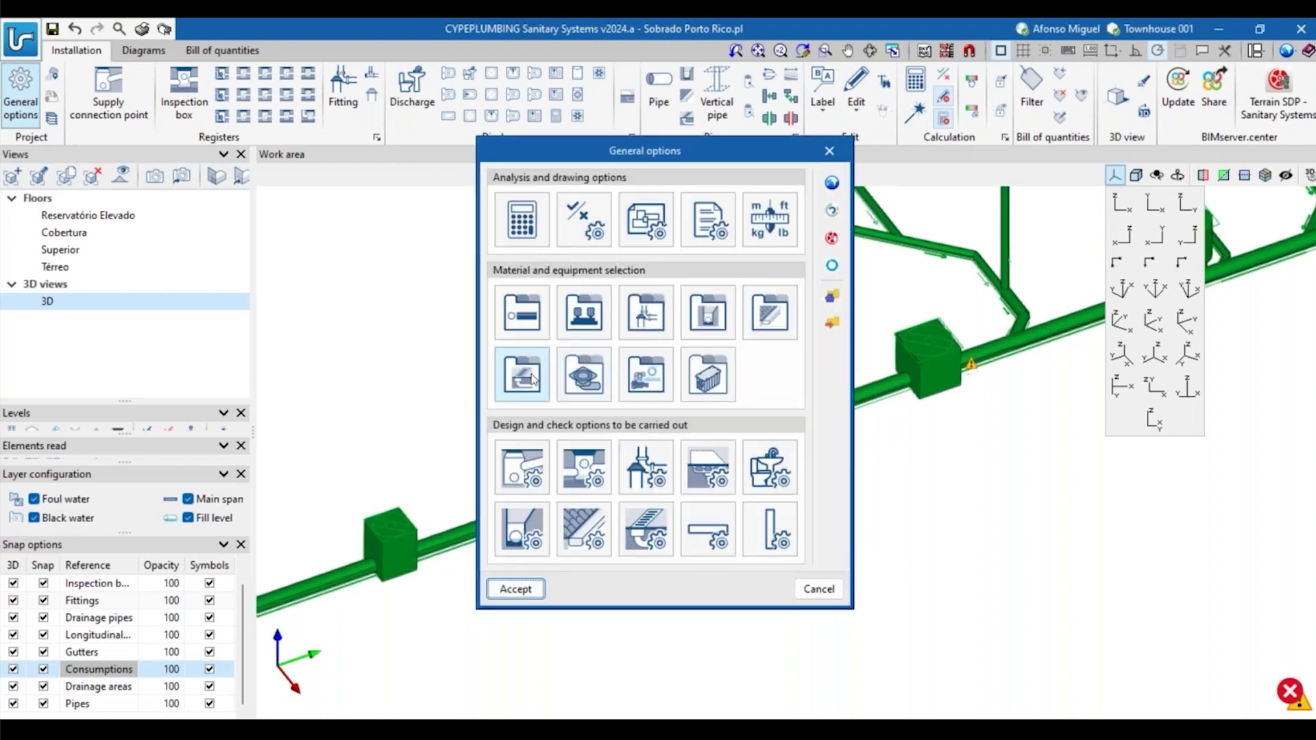
Import the Aliaxis products into the longitudinal drains catalogue.
{"action": "left_click", "coordinate": [522, 374]}
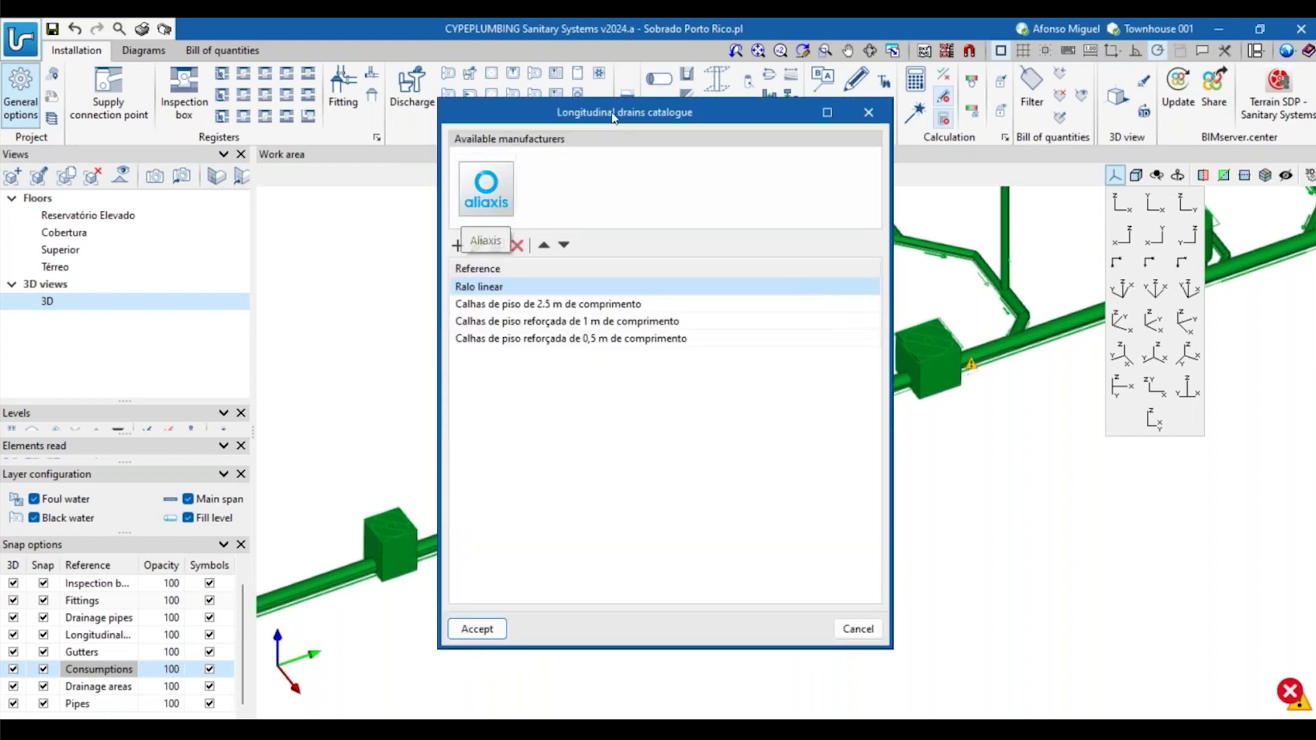
{"action": "left_click", "coordinate": [501, 187]}
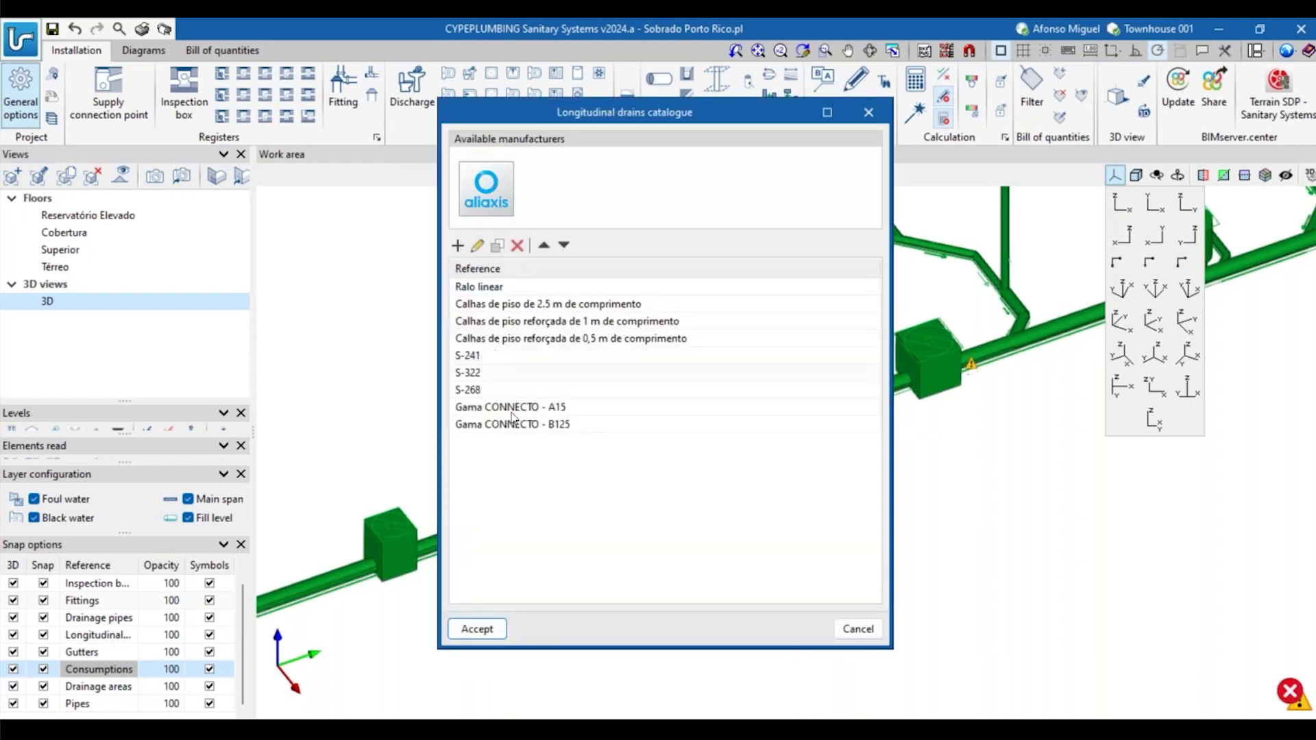
{"action": "left_click", "coordinate": [478, 628]}
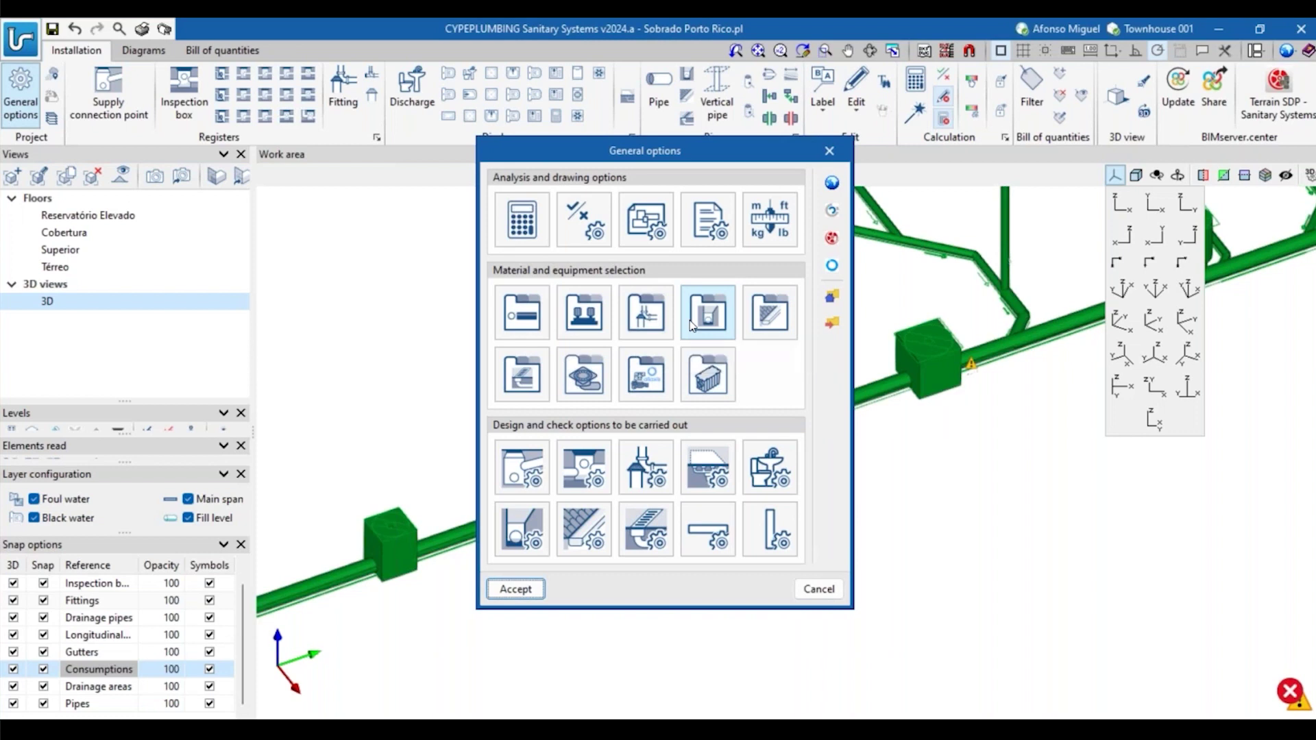
Review the details and sizes of TERRAIN PVC-U PIPE FOR DRAINAGE USE (GLUED JOINT) in the pipes catalogue.
{"action": "left_click", "coordinate": [520, 321]}
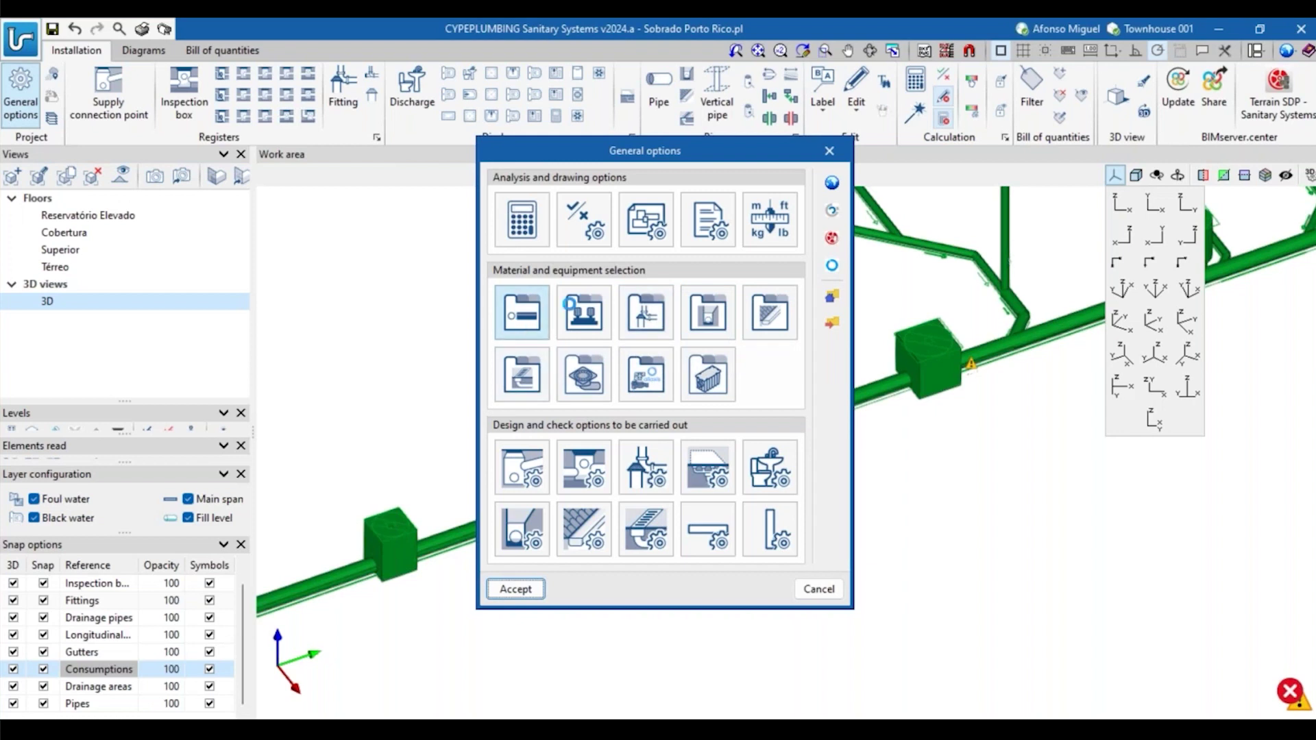
{"action": "double_click", "coordinate": [529, 518]}
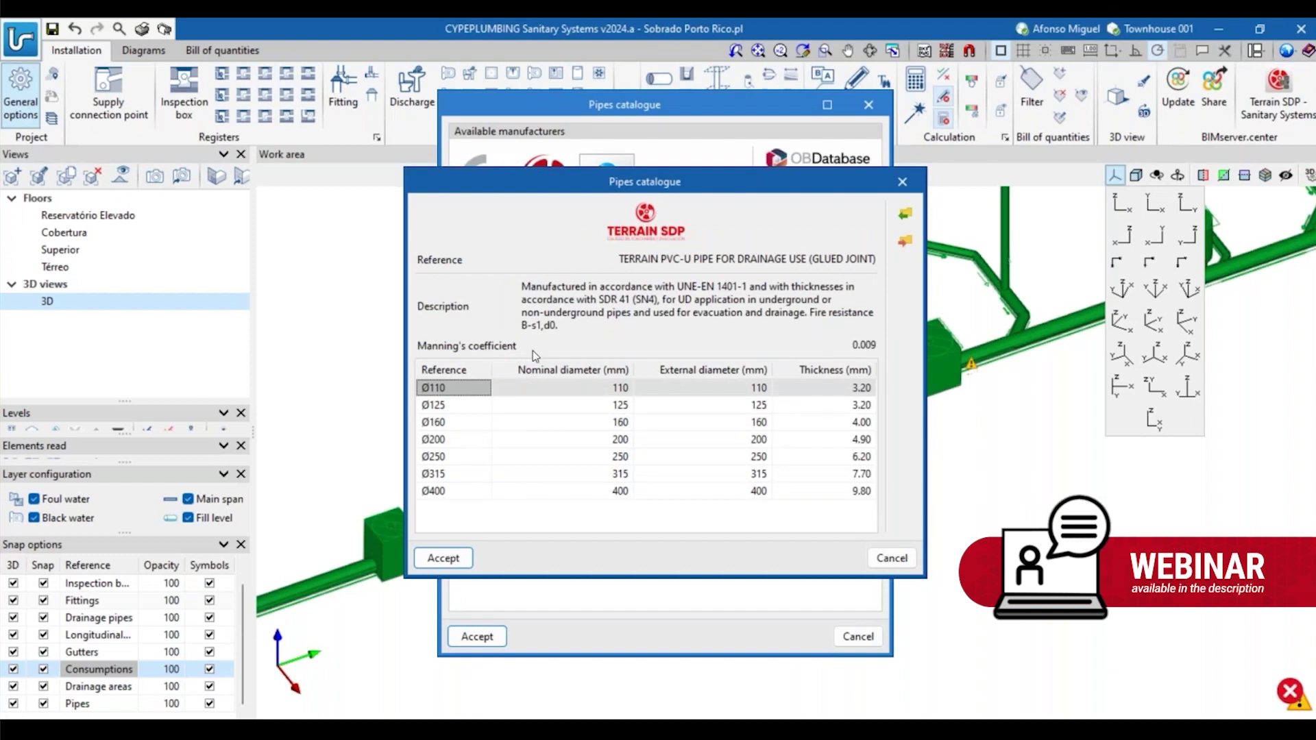
{"action": "key", "text": "Escape"}
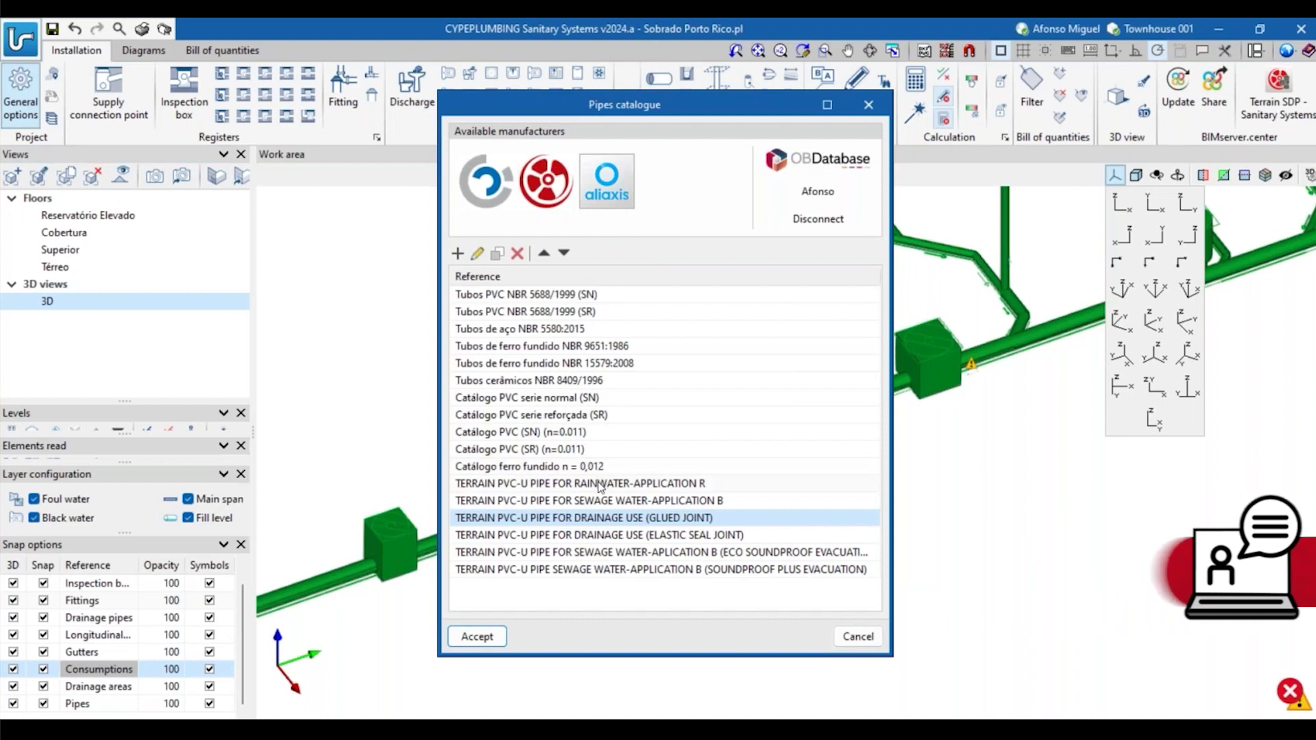